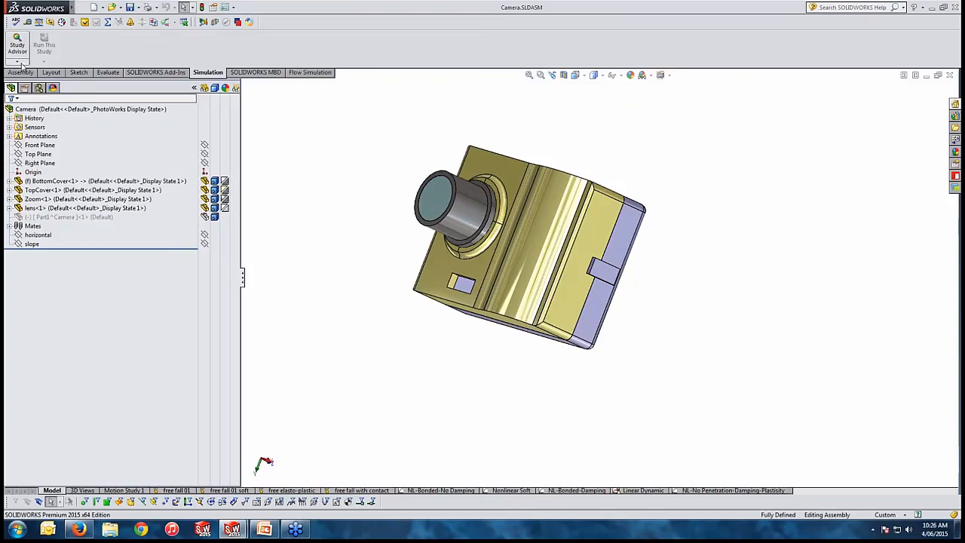
- Review the SOLIDWORKS Simulation entry in the add-in manager without changing the add-in settings
{"action": "left_click", "coordinate": [16, 61]}
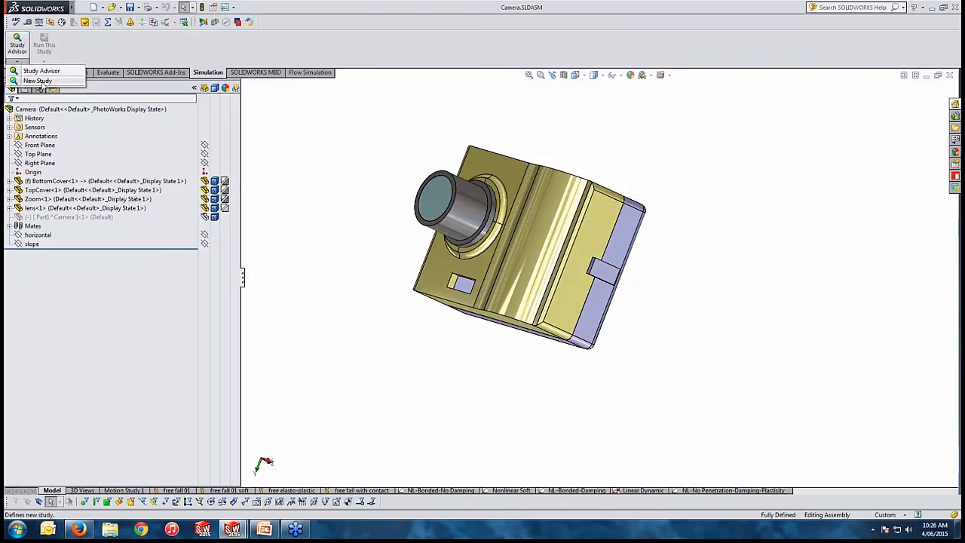
{"action": "left_click", "coordinate": [233, 8]}
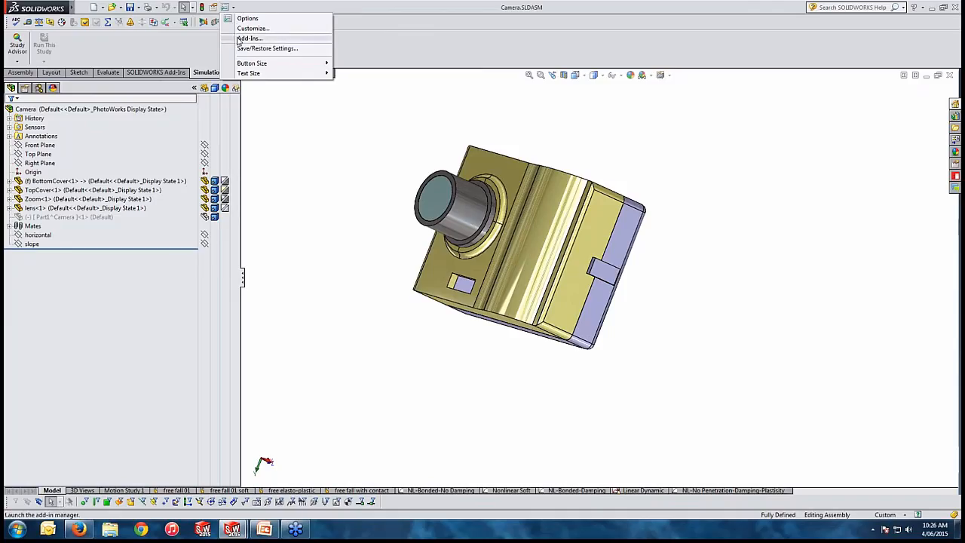
{"action": "left_click", "coordinate": [238, 39]}
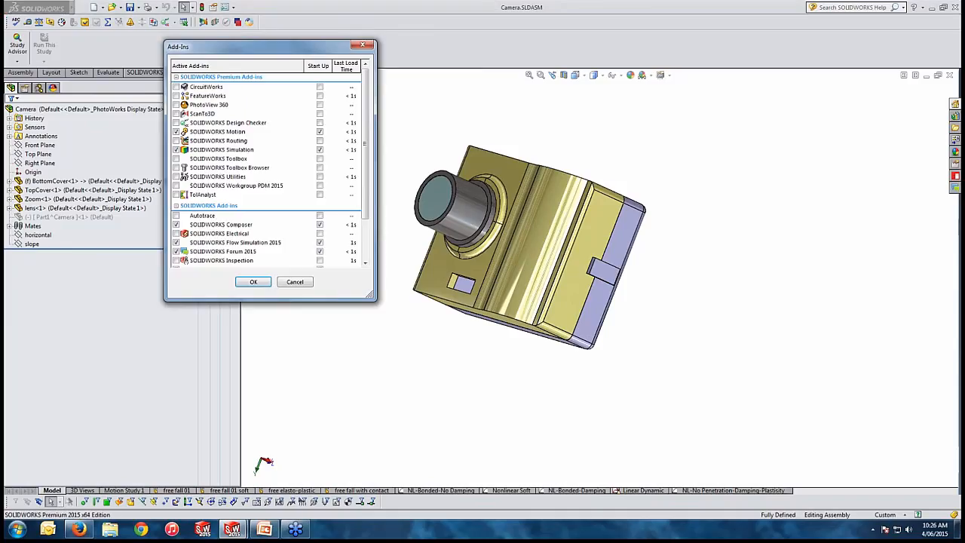
{"action": "left_click", "coordinate": [176, 150]}
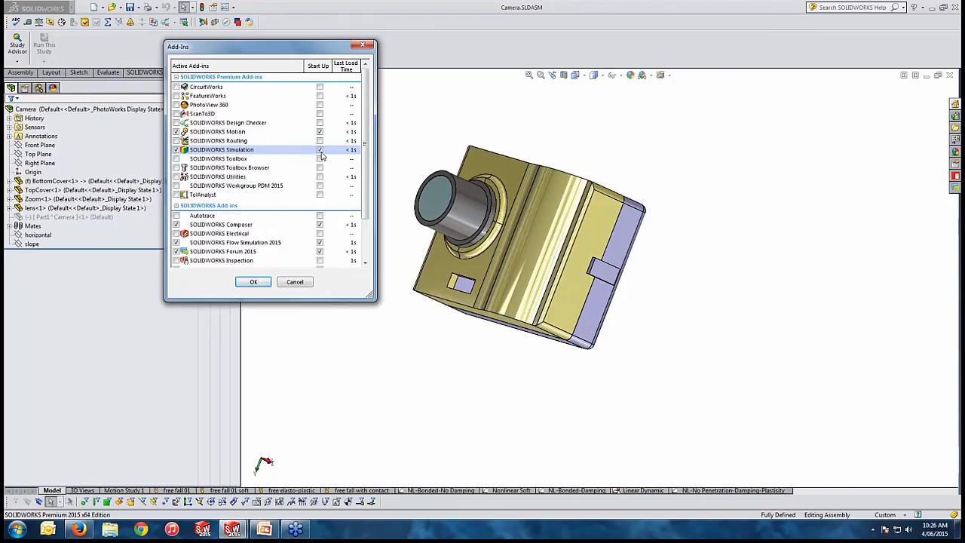
{"action": "left_click", "coordinate": [294, 285]}
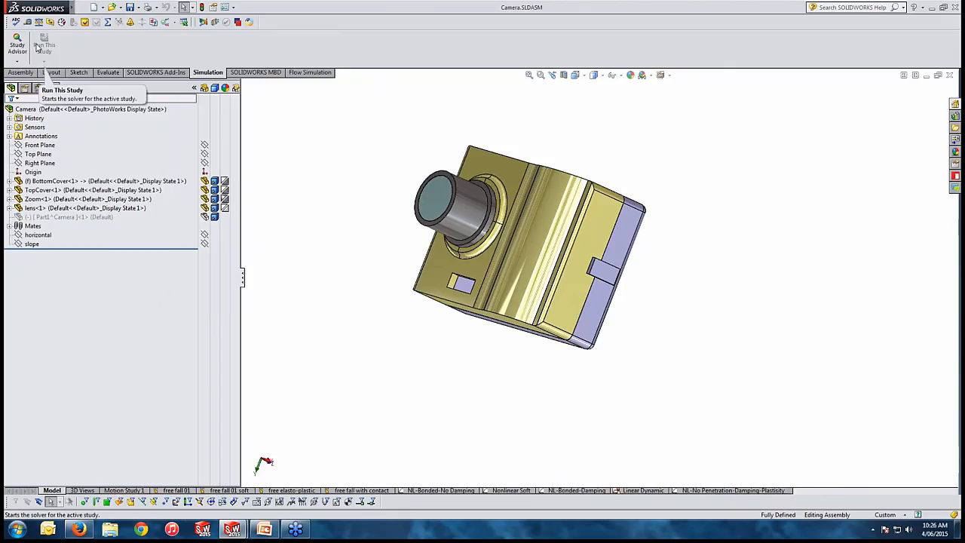
{"action": "left_click", "coordinate": [18, 62]}
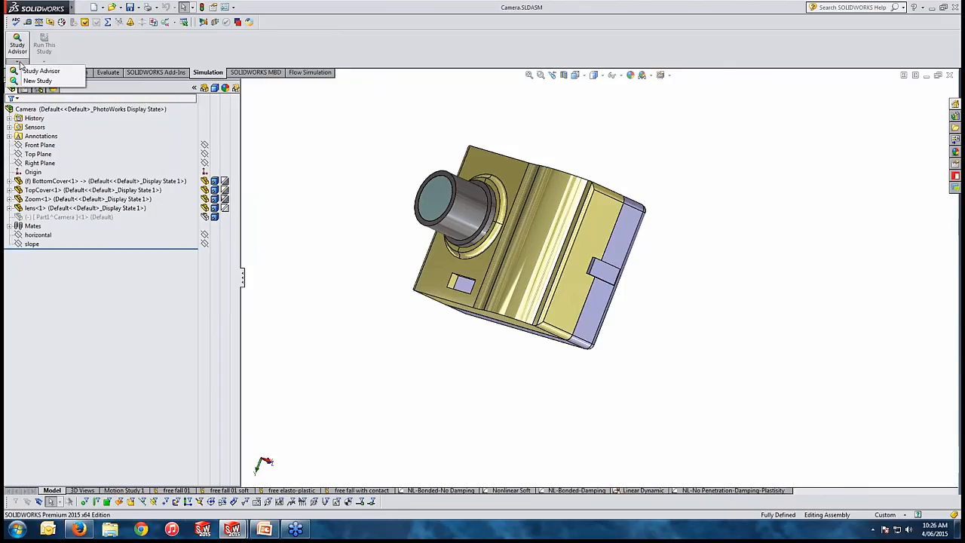
{"action": "left_click", "coordinate": [38, 80]}
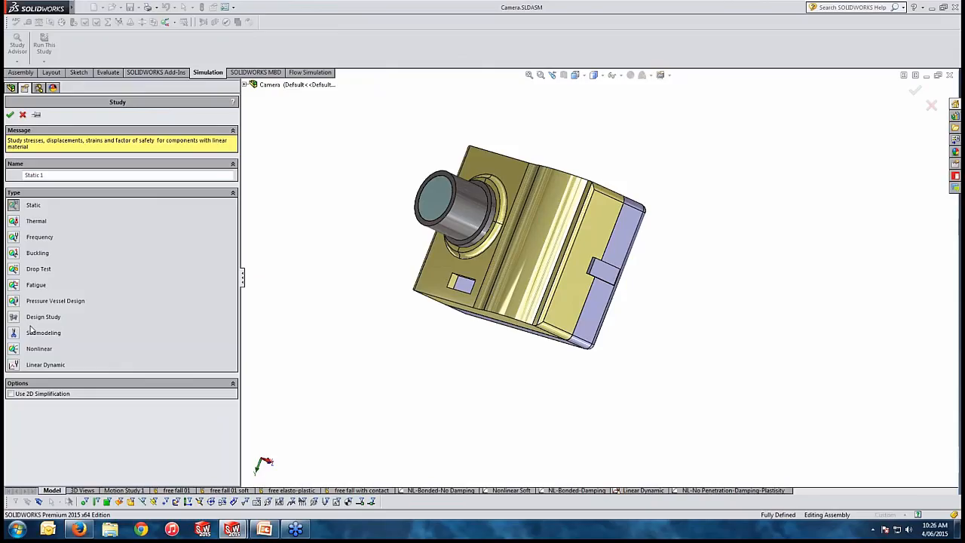
{"action": "left_click", "coordinate": [14, 272]}
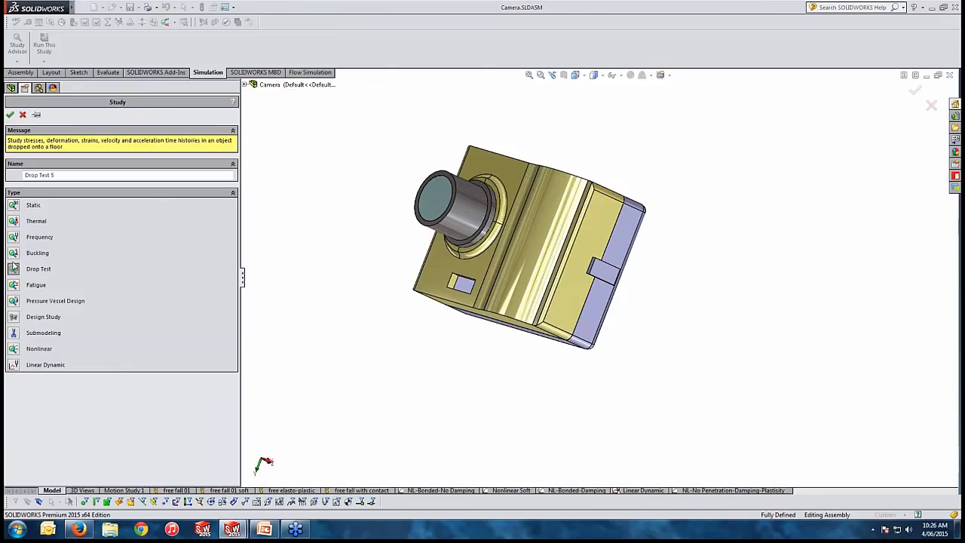
{"action": "left_click", "coordinate": [10, 115]}
- Open the free fall 01 study and inspect its parts by highlighting each one in the camera model
{"action": "left_click", "coordinate": [170, 490]}
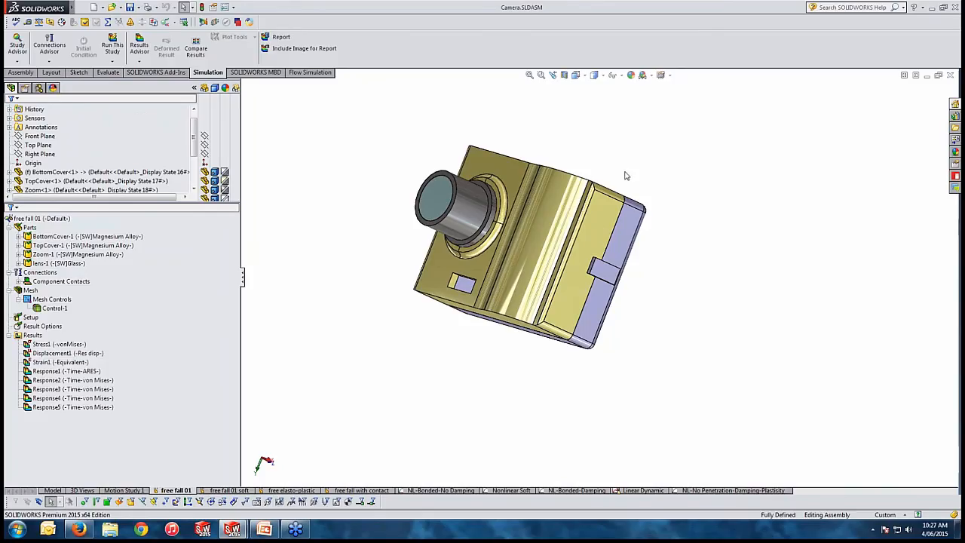
{"action": "middle_click_drag", "start_coordinate": [621, 211], "coordinate": [631, 181]}
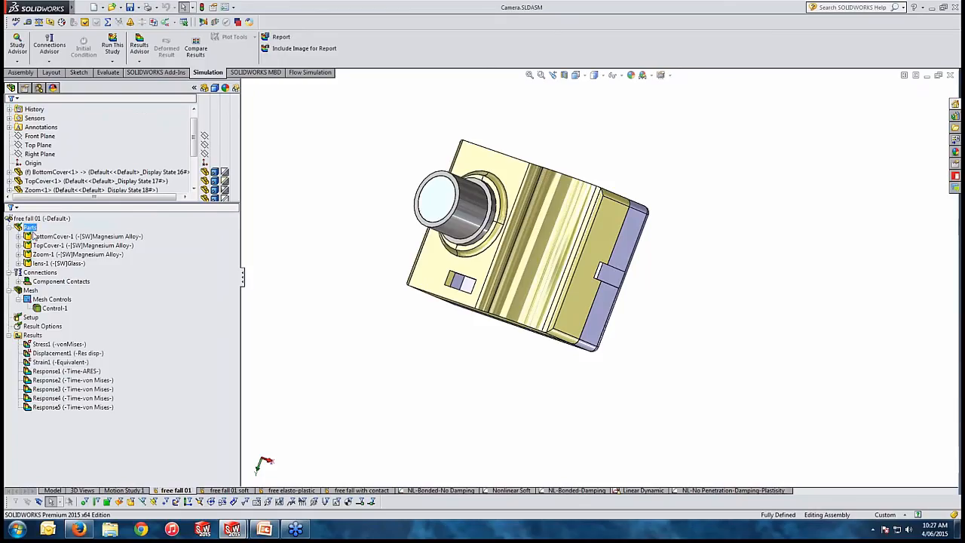
{"action": "left_click", "coordinate": [56, 238]}
{"action": "left_click", "coordinate": [56, 245]}
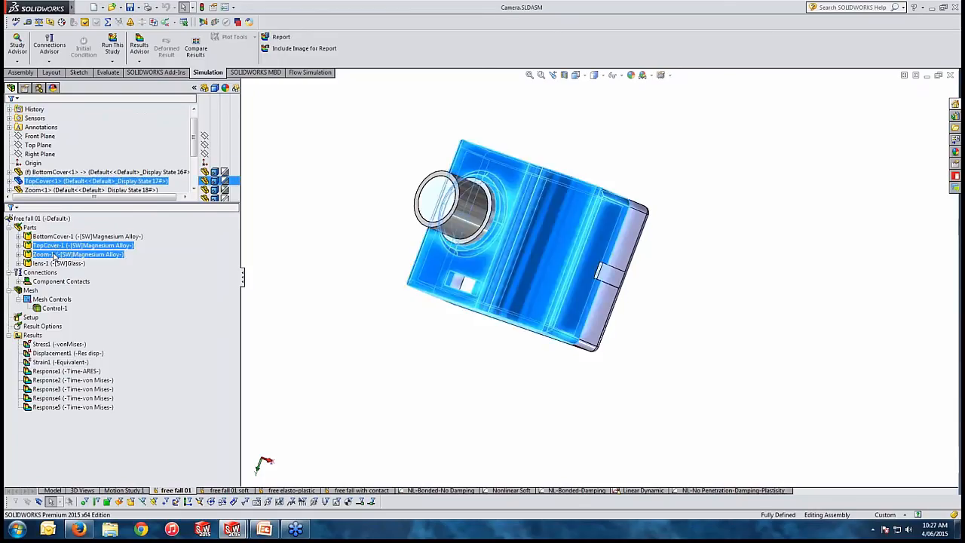
{"action": "left_click", "coordinate": [56, 255]}
{"action": "left_click", "coordinate": [56, 263]}
{"action": "left_click", "coordinate": [56, 255]}
{"action": "left_click", "coordinate": [56, 246]}
{"action": "left_click", "coordinate": [56, 237]}
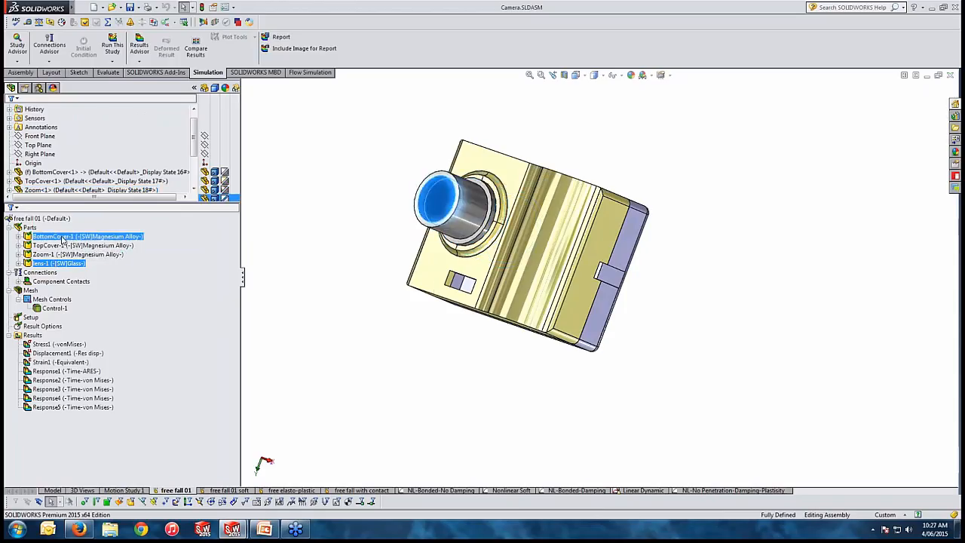
{"action": "right_click", "coordinate": [63, 237]}
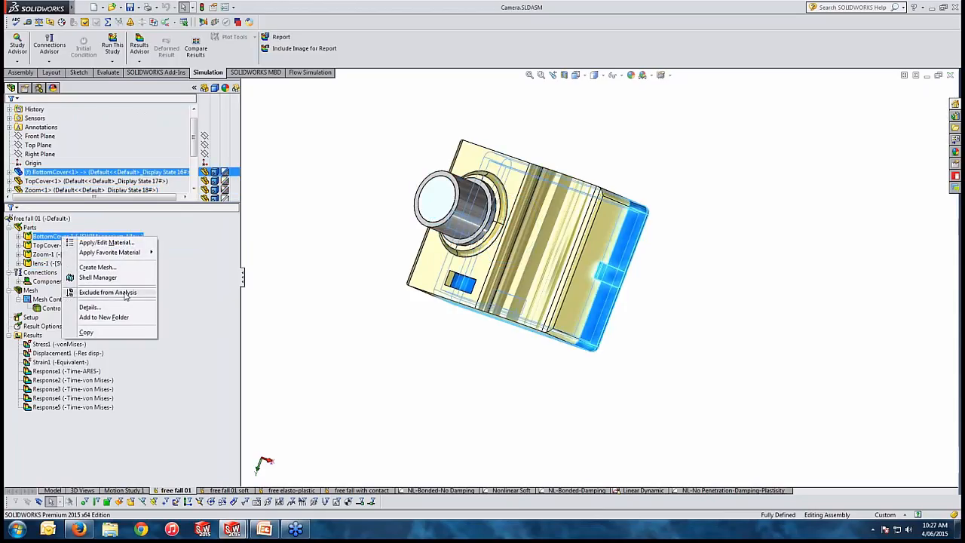
{"action": "left_click", "coordinate": [197, 272]}
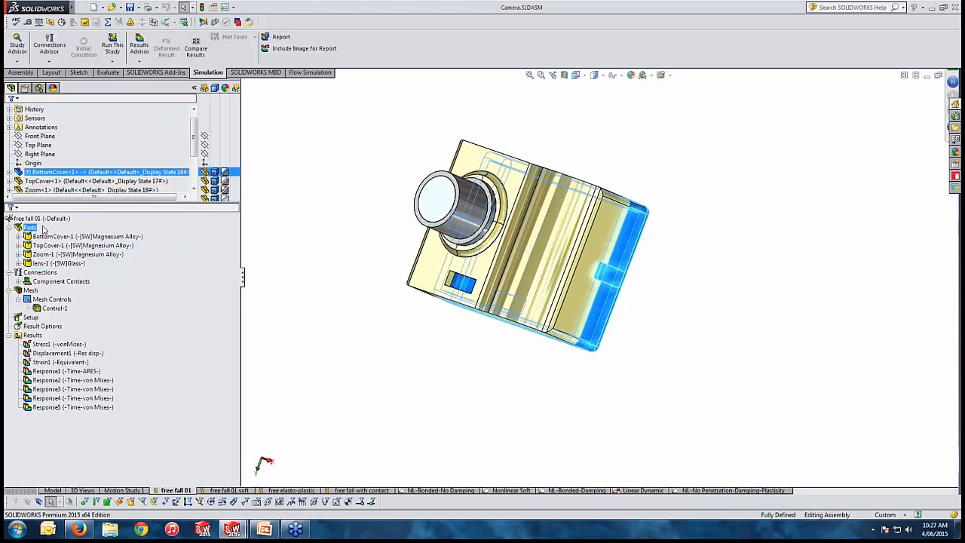
- Examine the material library and the favorite materials offered for all parts of the study without applying any
{"action": "right_click", "coordinate": [36, 228]}
{"action": "left_click", "coordinate": [56, 234]}
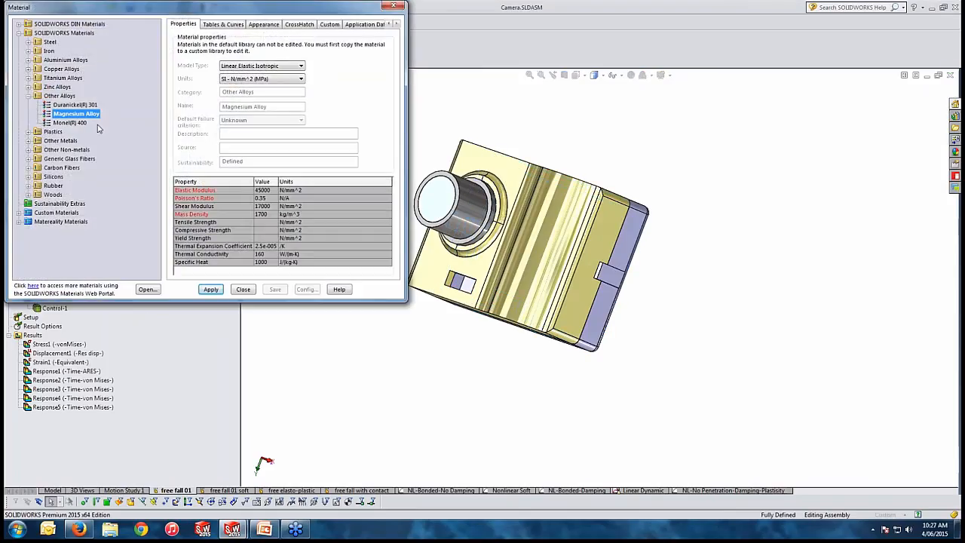
{"action": "left_click", "coordinate": [243, 290]}
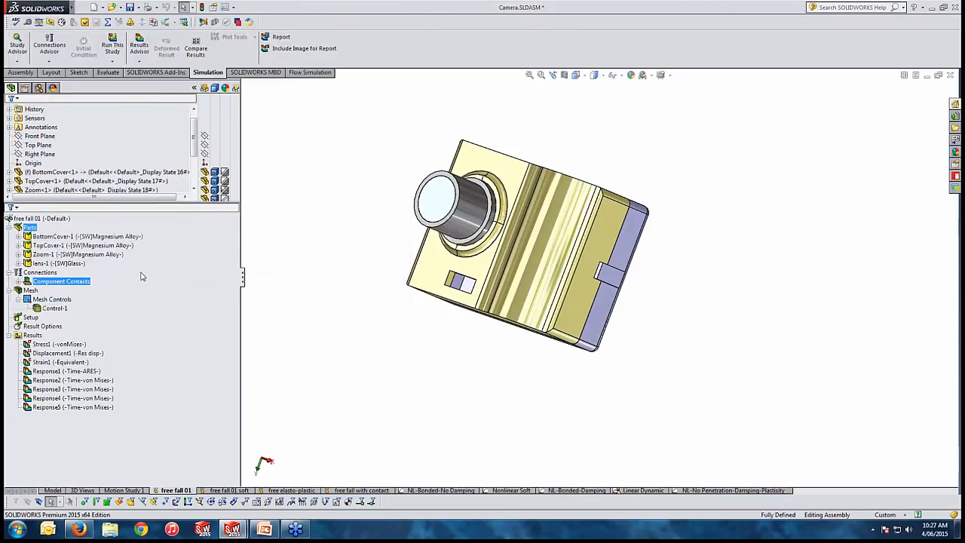
{"action": "right_click", "coordinate": [36, 231]}
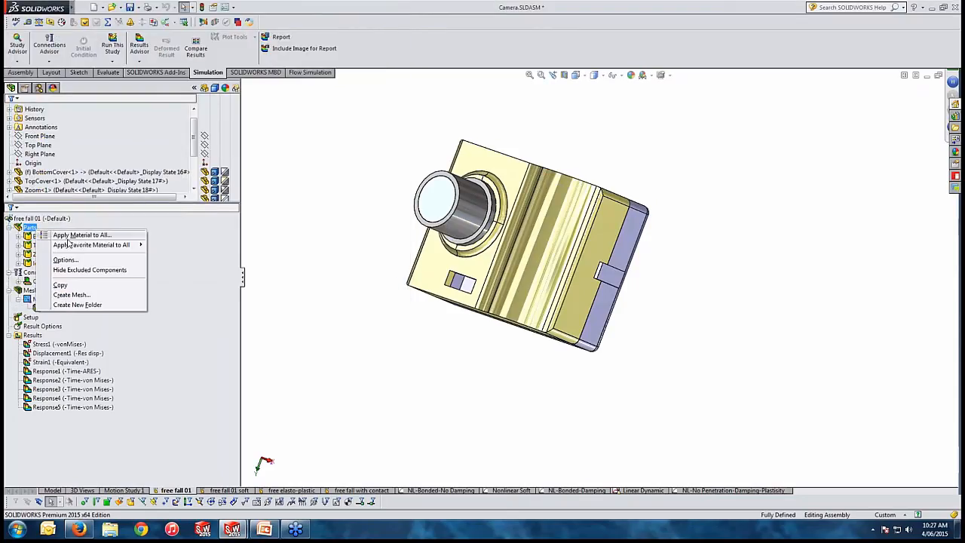
{"action": "mouse_move", "coordinate": [85, 252]}
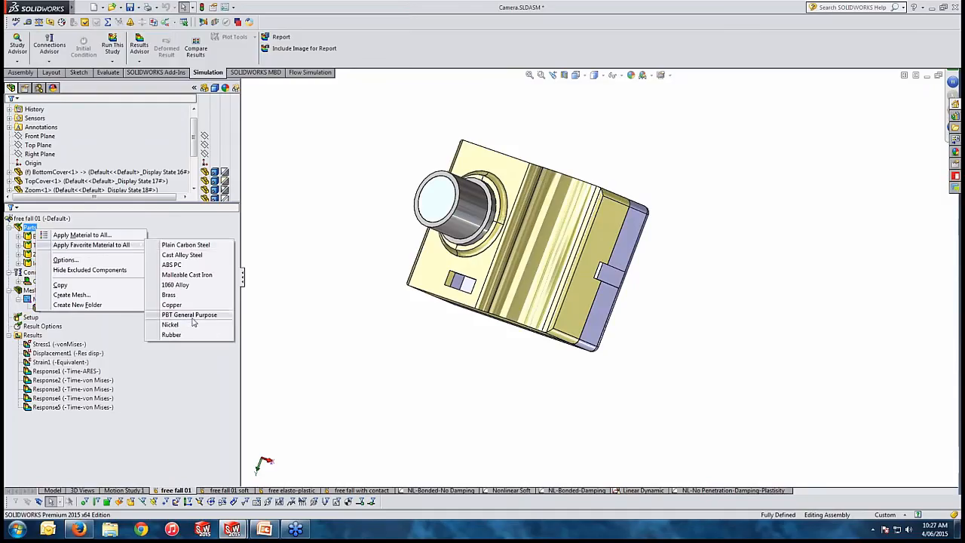
{"action": "left_click", "coordinate": [315, 282]}
- Check the material properties assigned to the BottomCover part
{"action": "left_click", "coordinate": [87, 237]}
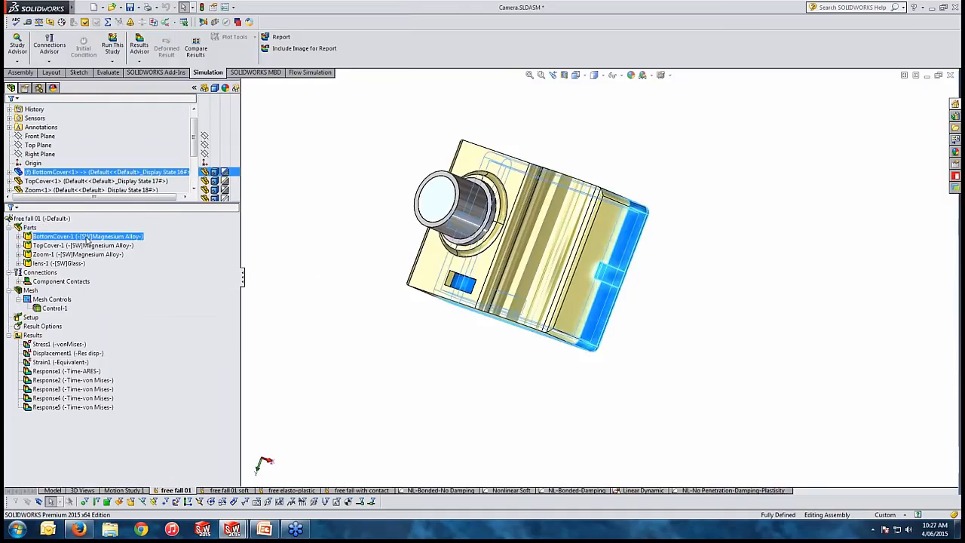
{"action": "right_click", "coordinate": [86, 238]}
{"action": "left_click", "coordinate": [167, 240]}
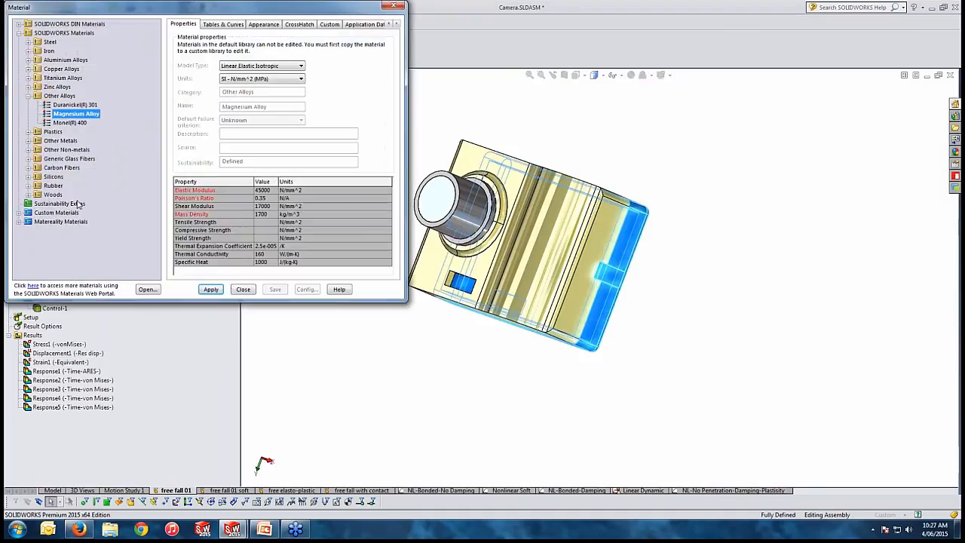
{"action": "left_click", "coordinate": [242, 289]}
{"action": "left_click", "coordinate": [149, 281]}
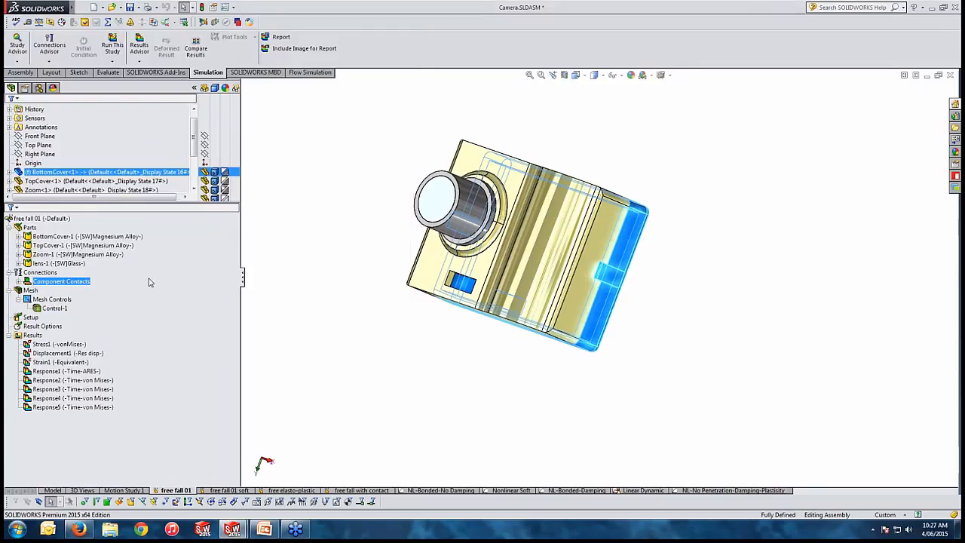
- Highlight the TopCover and Zoom parts and check the material properties assigned to the lens
{"action": "left_click", "coordinate": [61, 245]}
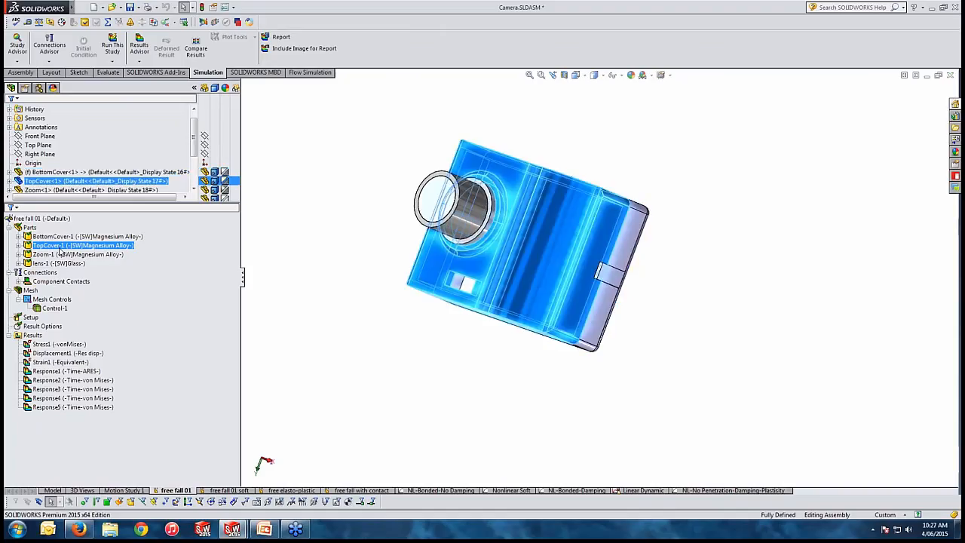
{"action": "left_click", "coordinate": [57, 257]}
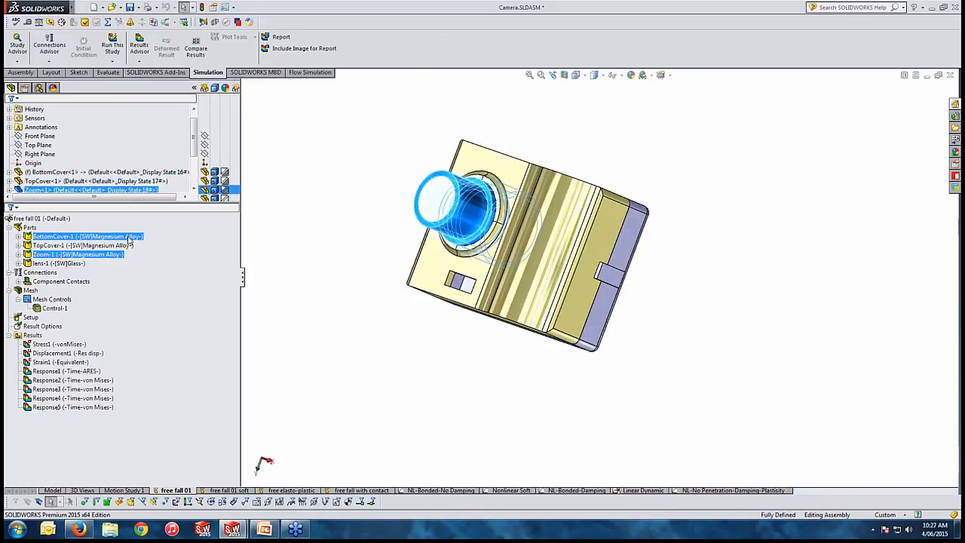
{"action": "left_click", "coordinate": [75, 263]}
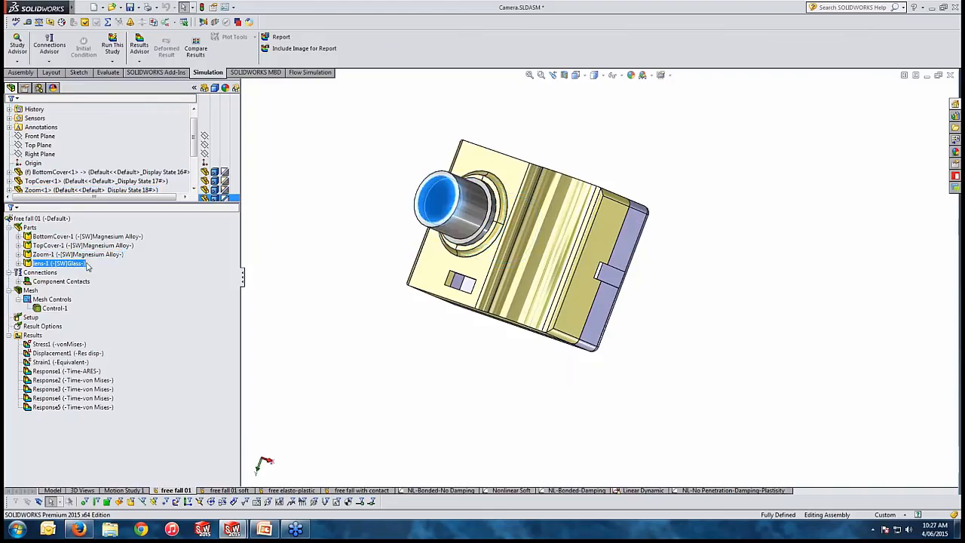
{"action": "right_click", "coordinate": [73, 269]}
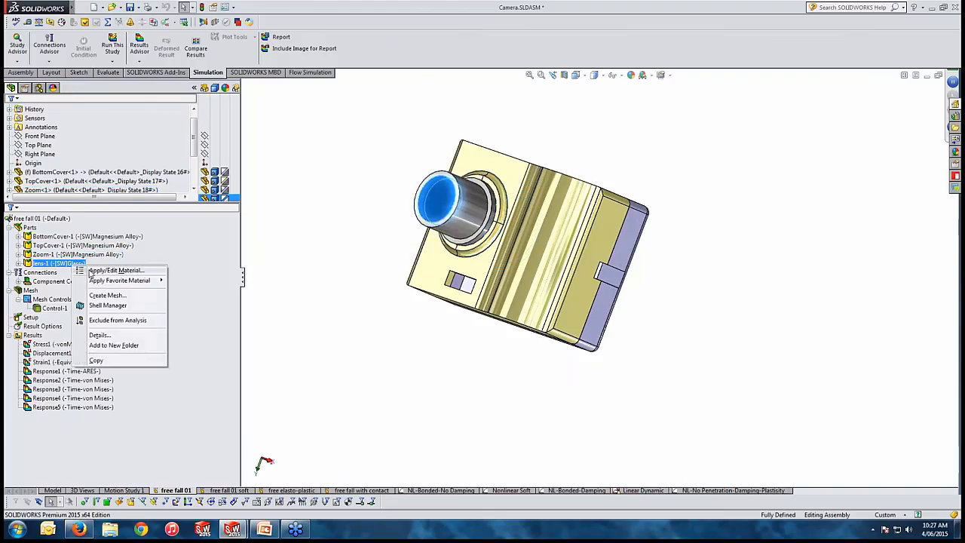
{"action": "left_click", "coordinate": [148, 268]}
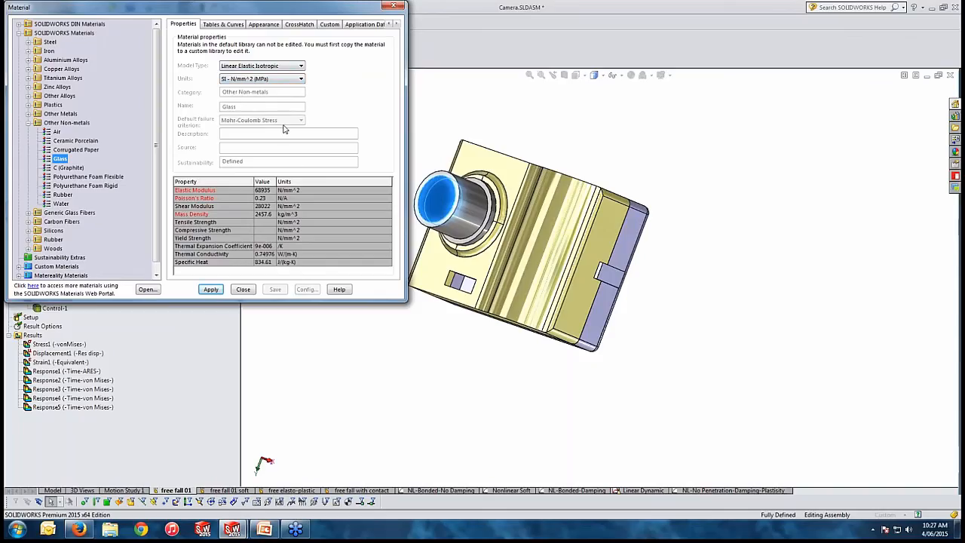
{"action": "left_click", "coordinate": [243, 288]}
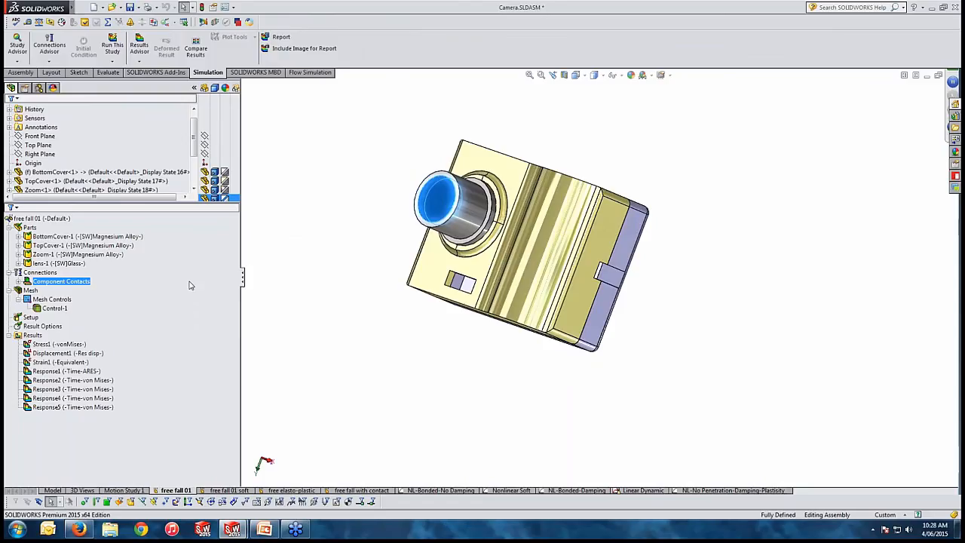
- Clear the part selection and dismiss the Firefox update notification
{"action": "left_click", "coordinate": [351, 336]}
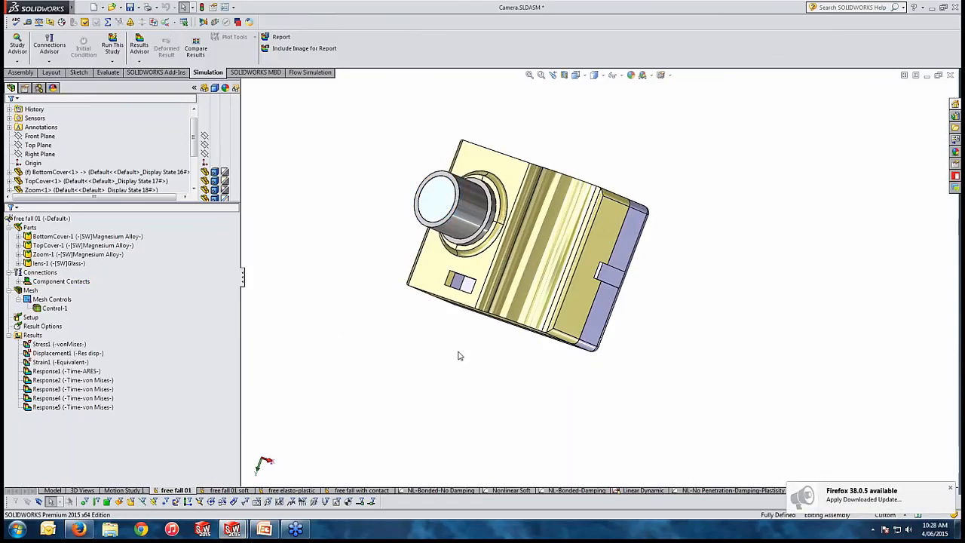
{"action": "left_click", "coordinate": [950, 489]}
{"action": "left_click", "coordinate": [197, 325]}
- Inspect the Global Contact definition under the study's component contacts, leaving its settings as they are
{"action": "left_click", "coordinate": [87, 282]}
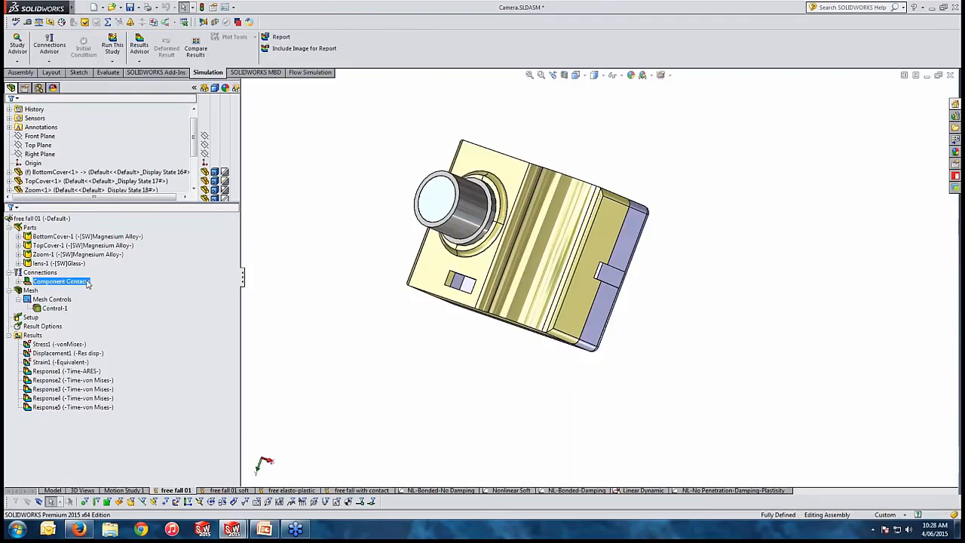
{"action": "left_click", "coordinate": [18, 282]}
{"action": "left_click", "coordinate": [78, 293]}
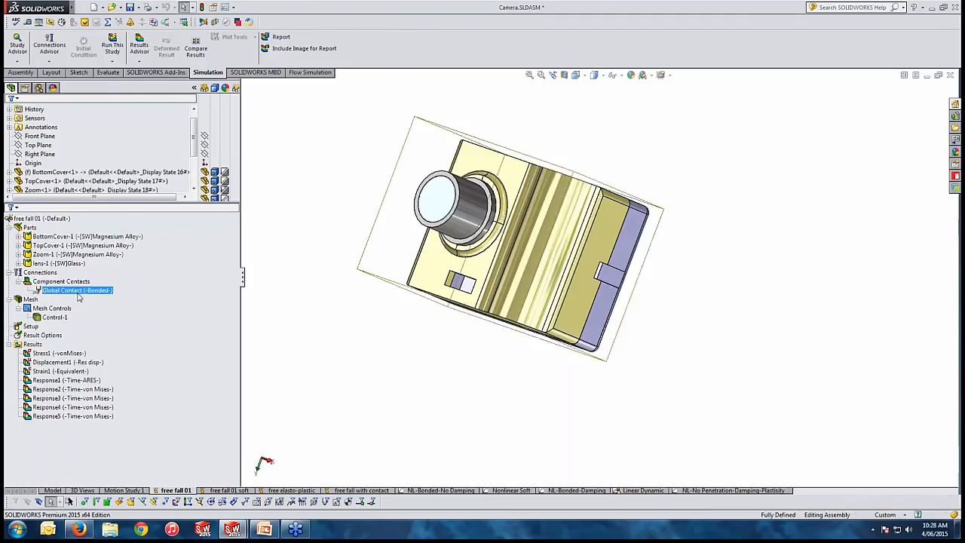
{"action": "right_click", "coordinate": [78, 294]}
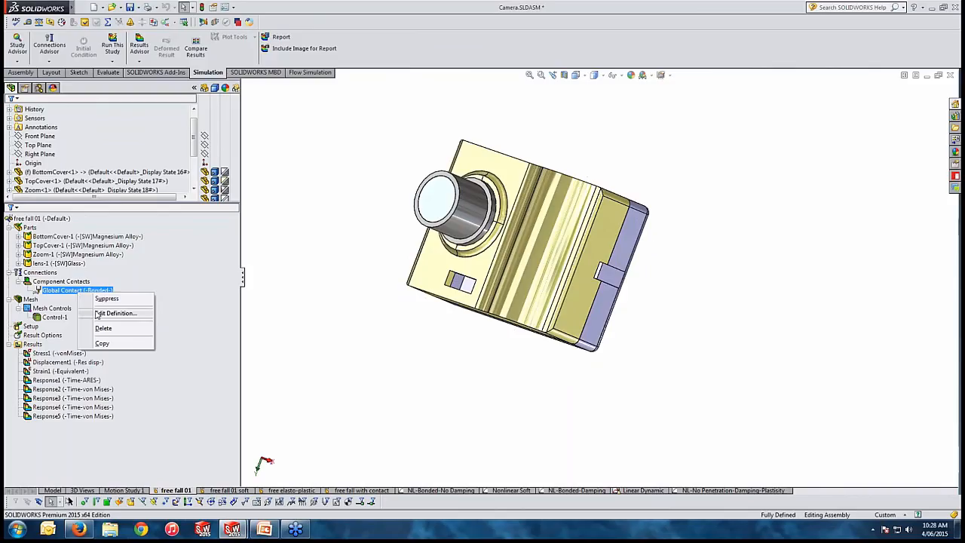
{"action": "left_click", "coordinate": [106, 312]}
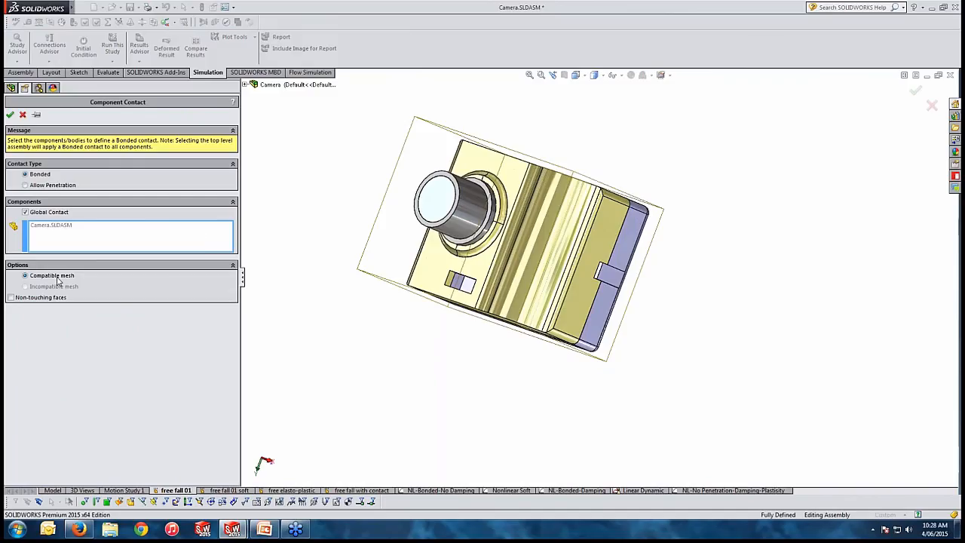
{"action": "left_click", "coordinate": [23, 115]}
{"action": "left_click", "coordinate": [435, 320]}
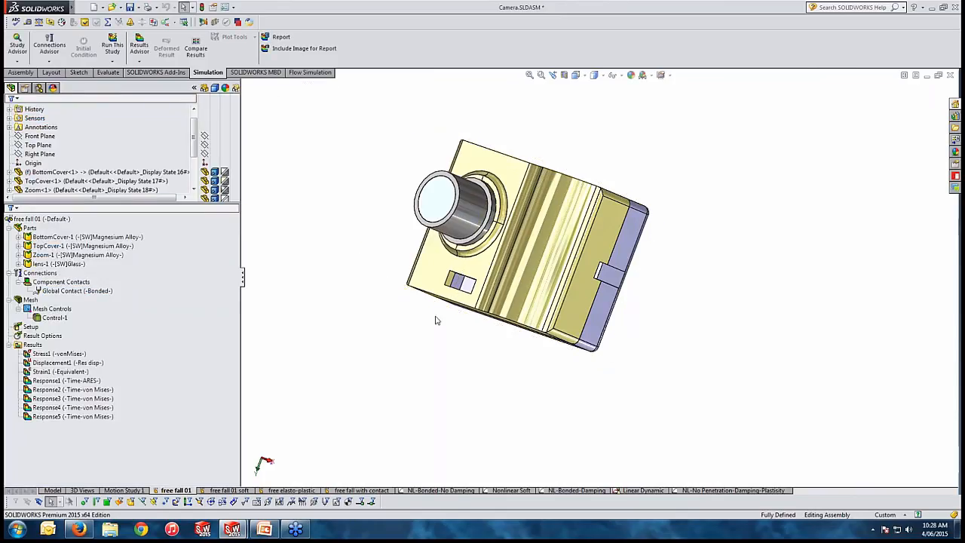
- Inspect the drop test setup's gravity reference and magnitude, look at the Velocity at impact option, and close the setup
{"action": "mouse_move", "coordinate": [650, 271]}
{"action": "middle_mouse_down"}
{"action": "mouse_move", "coordinate": [646, 280]}
{"action": "mouse_move", "coordinate": [657, 271]}
{"action": "middle_mouse_up"}
{"action": "scroll", "coordinate": [656, 271], "scroll_direction": "down", "scroll_amount": 1}
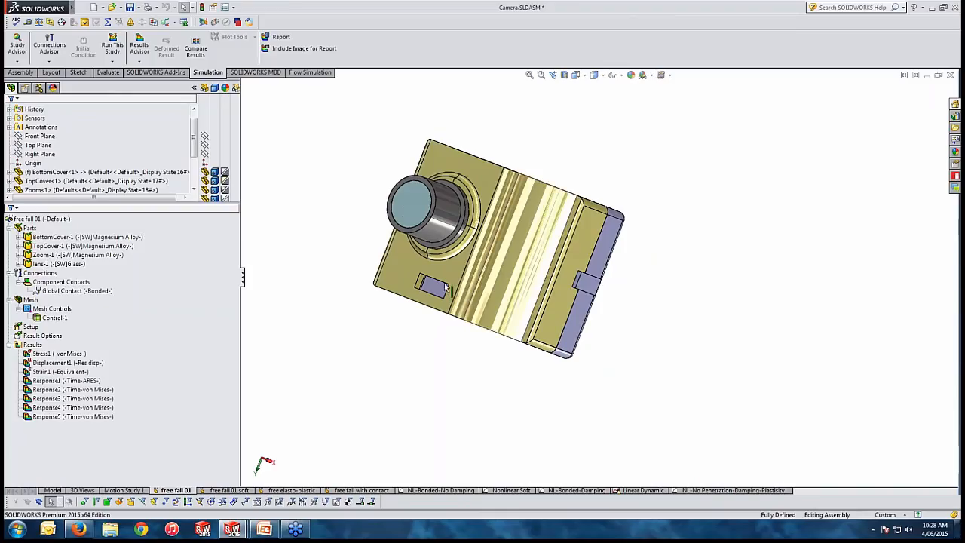
{"action": "right_click", "coordinate": [30, 330]}
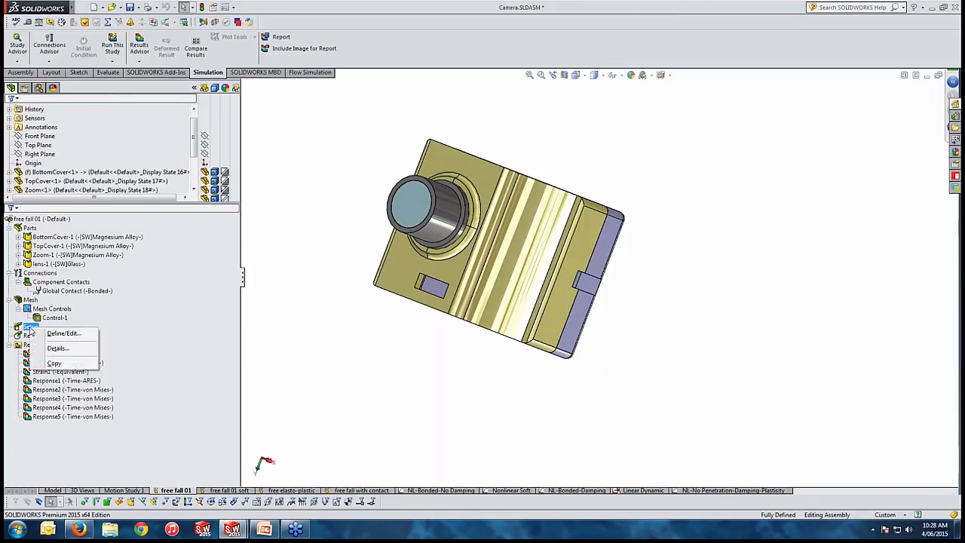
{"action": "left_click", "coordinate": [45, 333]}
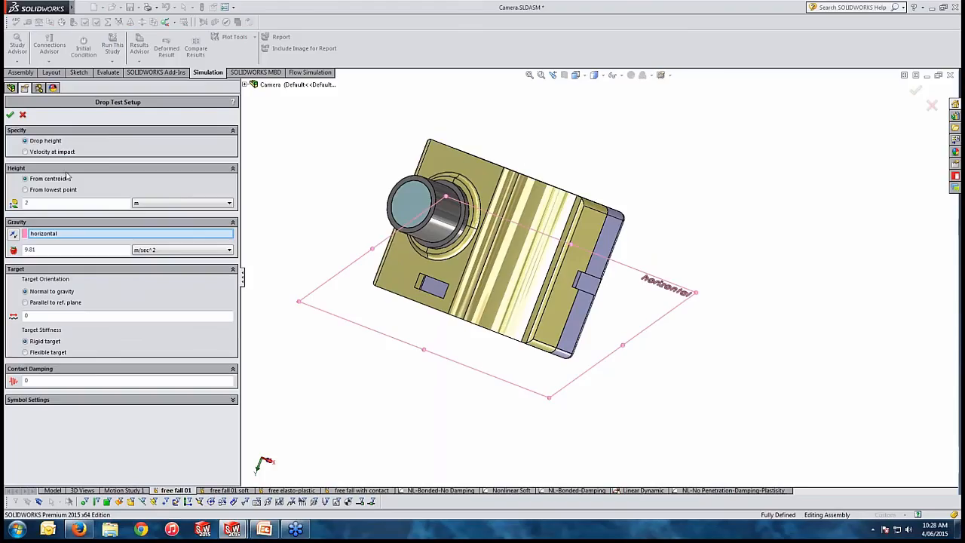
{"action": "left_click", "coordinate": [68, 236]}
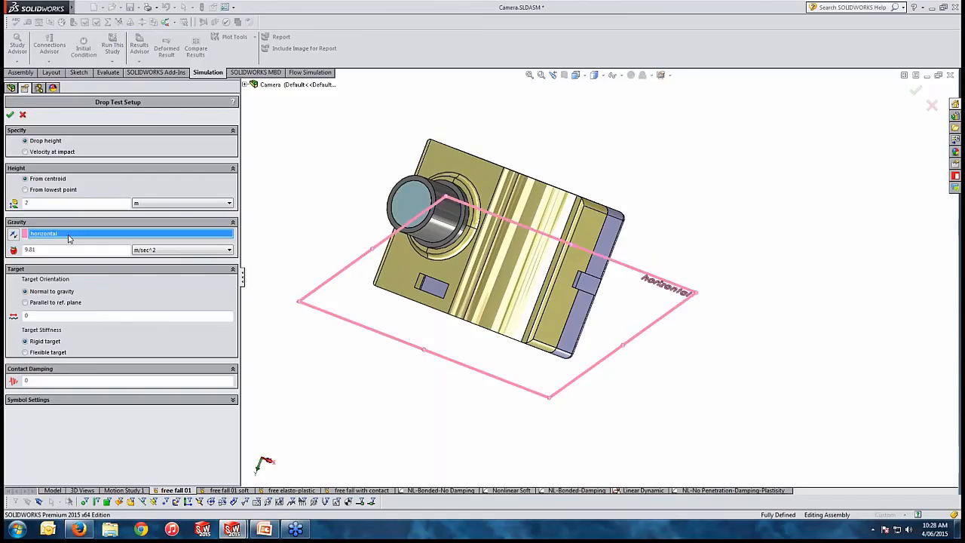
{"action": "left_click", "coordinate": [60, 250]}
{"action": "middle_click_drag", "start_coordinate": [367, 408], "coordinate": [353, 356]}
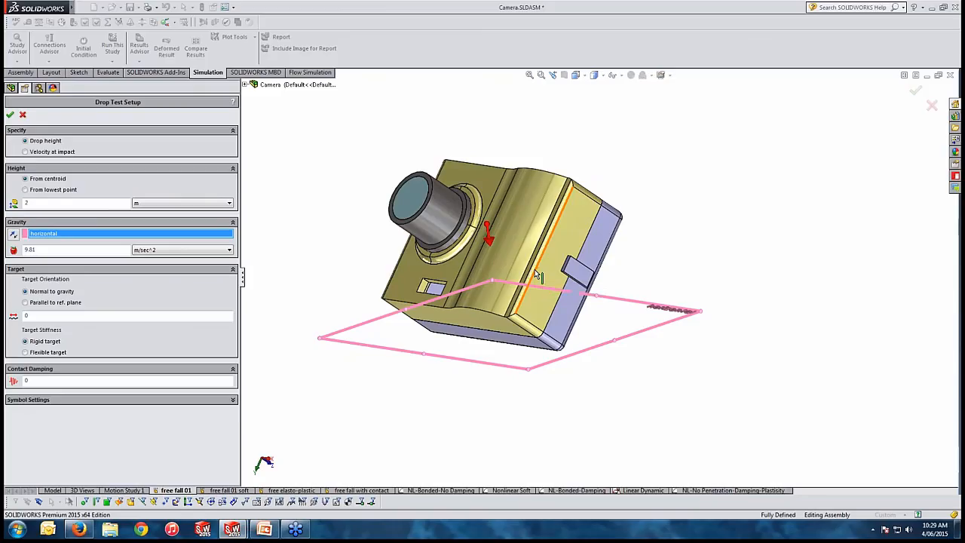
{"action": "left_click", "coordinate": [60, 152]}
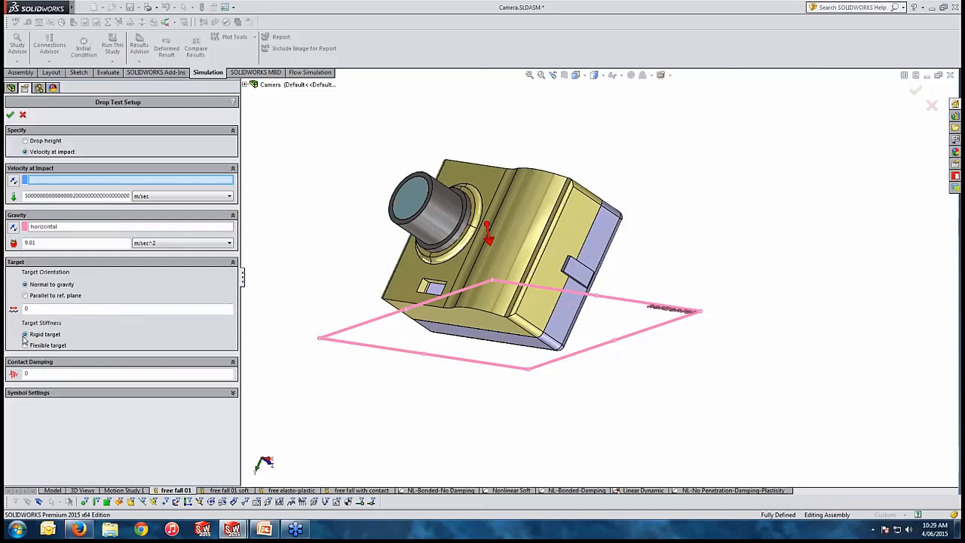
{"action": "left_click", "coordinate": [10, 115]}
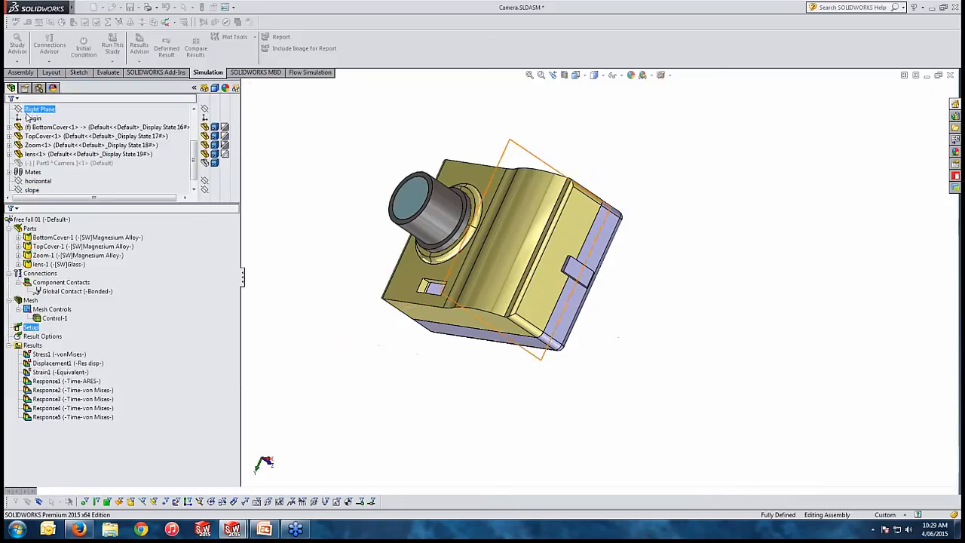
- Review the study's Result Options, including solution time after impact and number of plots, and leave them without changes
{"action": "scroll", "coordinate": [357, 280], "scroll_direction": "up", "scroll_amount": 2}
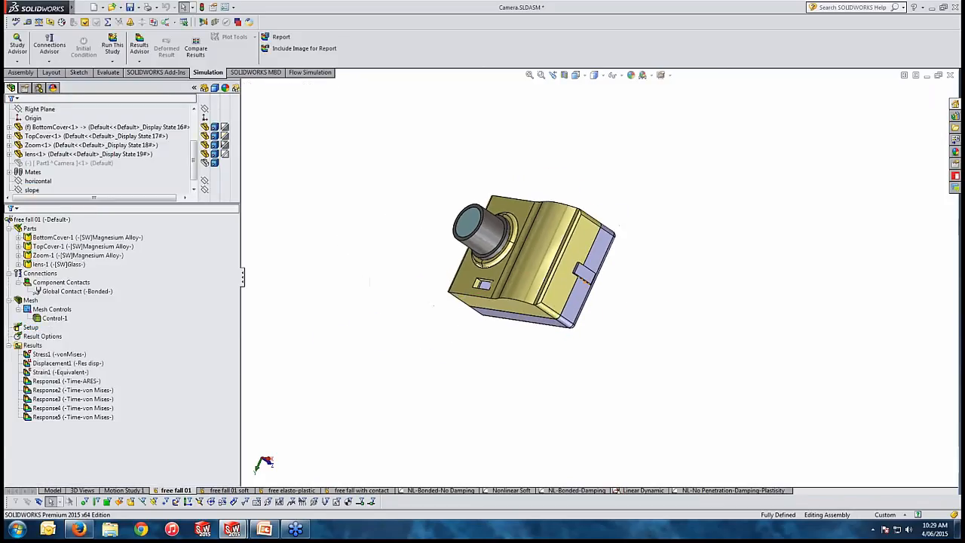
{"action": "middle_click_drag", "start_coordinate": [563, 295], "coordinate": [590, 312]}
{"action": "scroll", "coordinate": [600, 306], "scroll_direction": "down", "scroll_amount": 1}
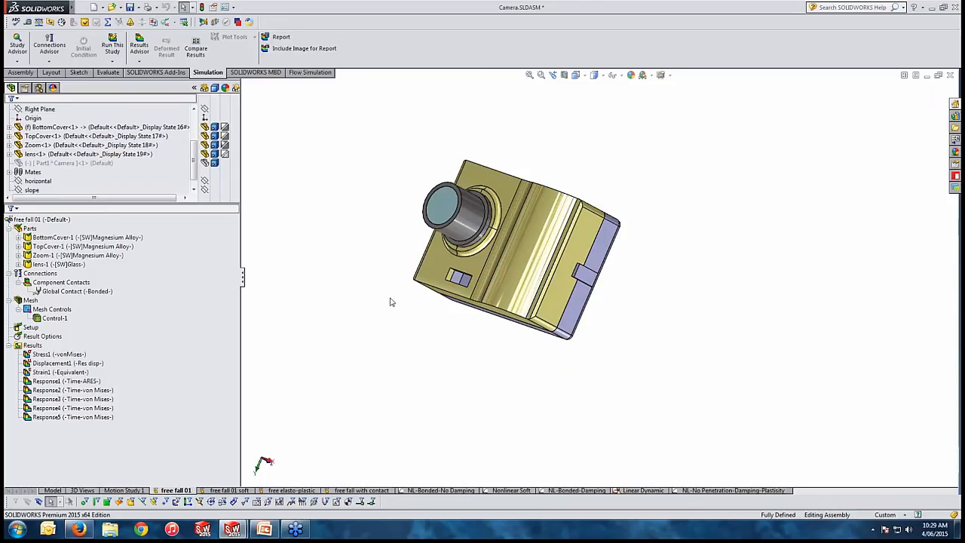
{"action": "left_click", "coordinate": [53, 336]}
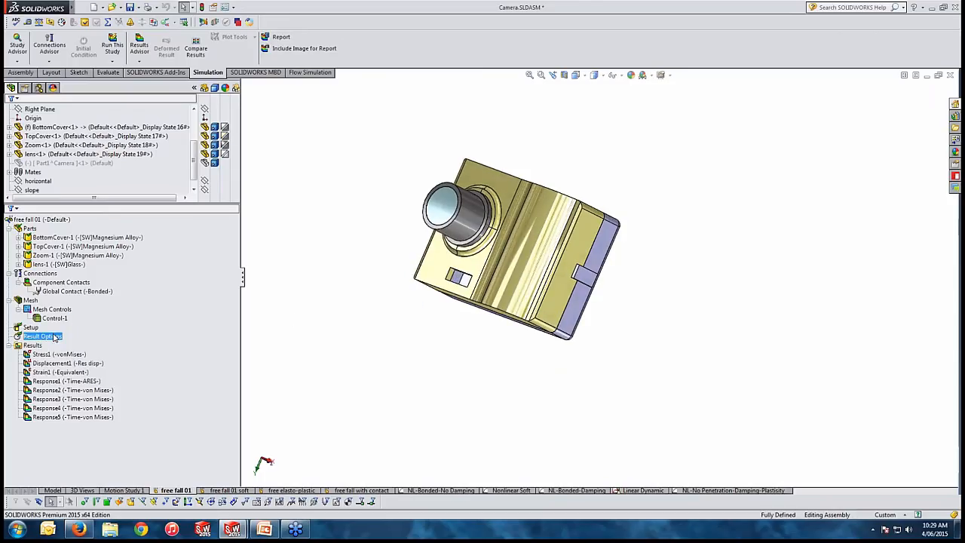
{"action": "right_click", "coordinate": [53, 337]}
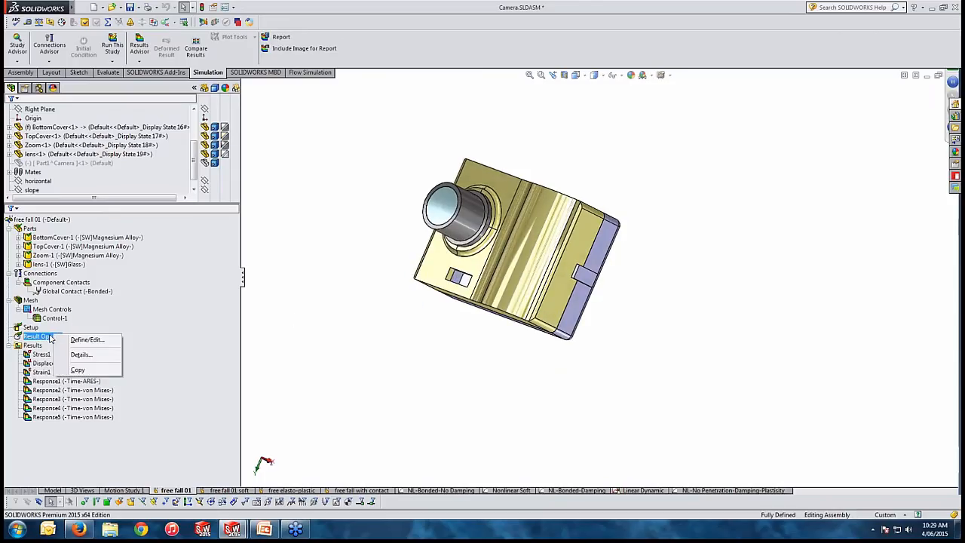
{"action": "left_click", "coordinate": [47, 340]}
{"action": "right_click", "coordinate": [47, 340]}
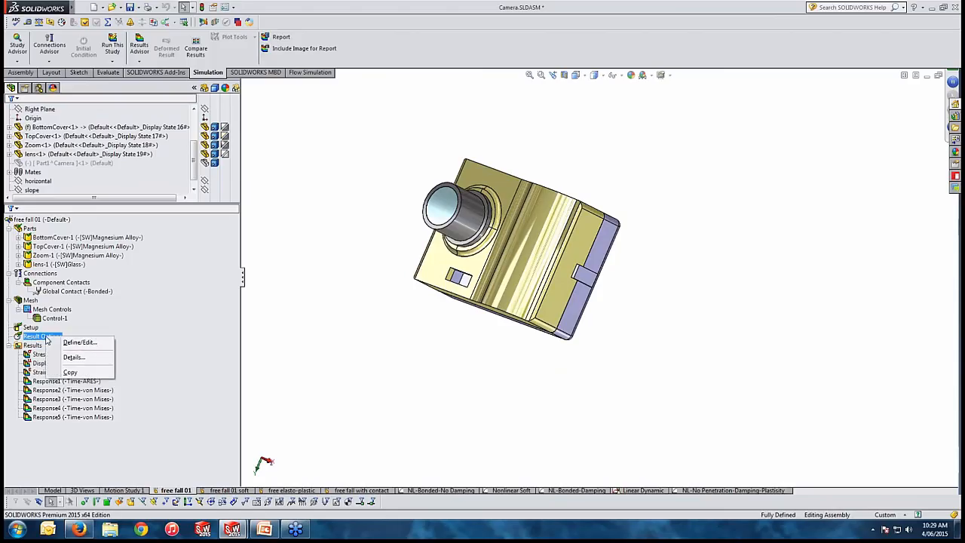
{"action": "left_click", "coordinate": [78, 343]}
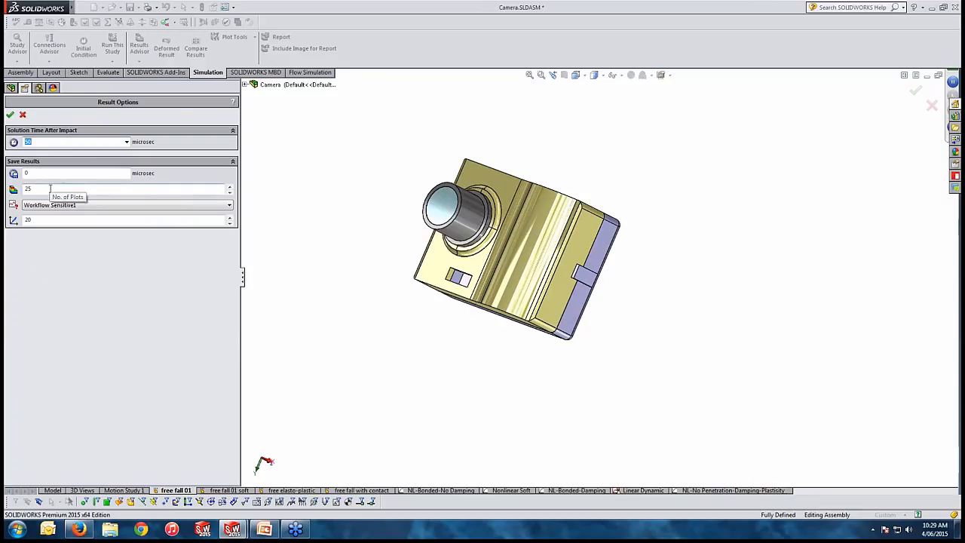
{"action": "left_click", "coordinate": [22, 116]}
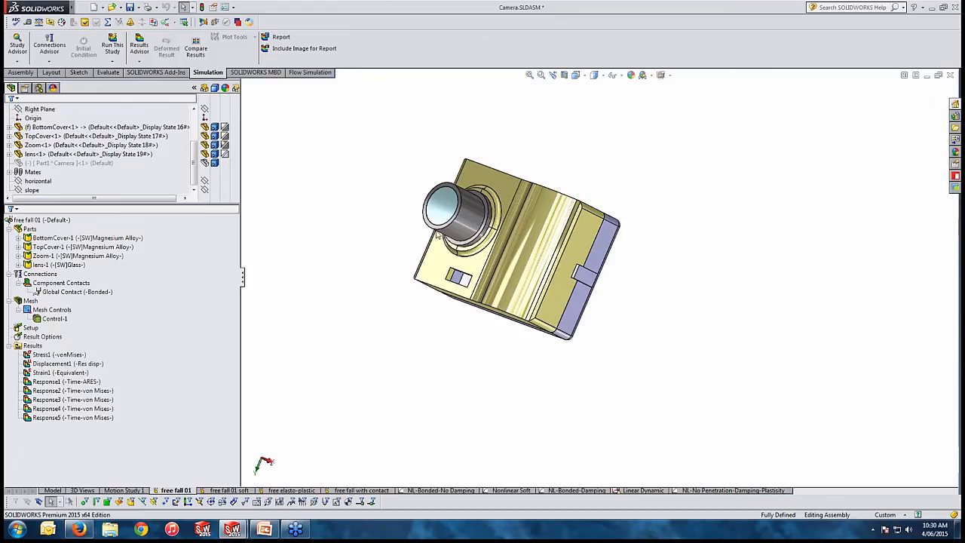
- Expand the assembly's Sensors folder and check which geometry the Workflow Sensitive sensor refers to
{"action": "middle_click_drag", "start_coordinate": [636, 282], "coordinate": [626, 284]}
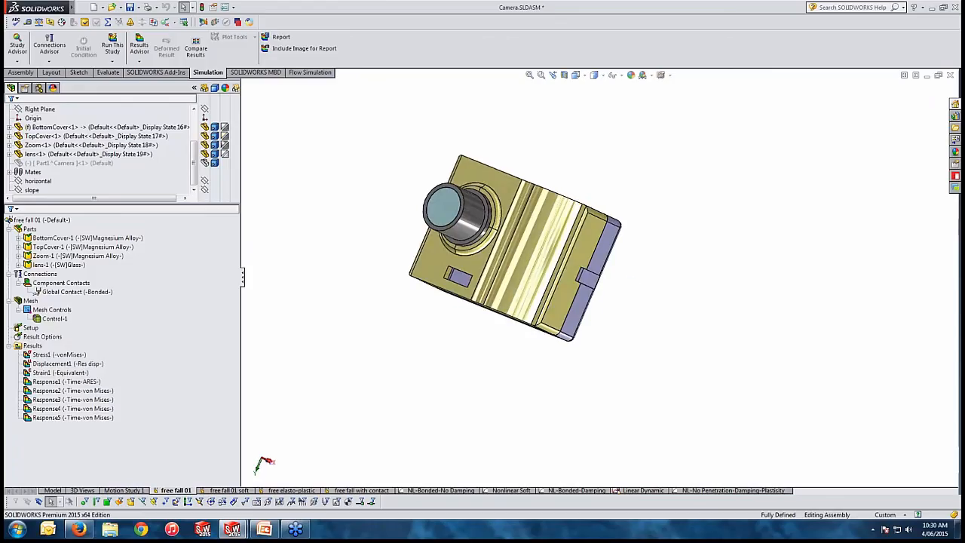
{"action": "scroll", "coordinate": [604, 205], "scroll_direction": "down", "scroll_amount": 2}
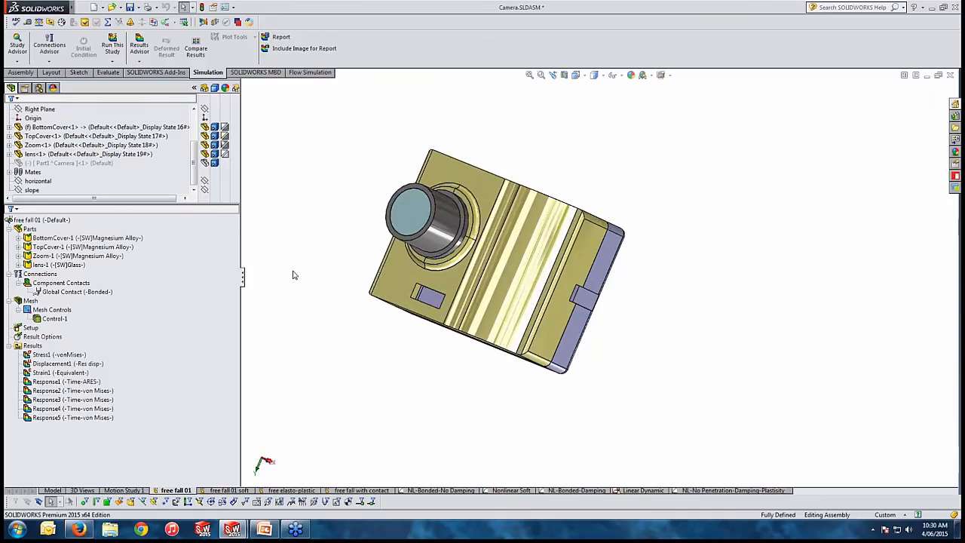
{"action": "left_click", "coordinate": [134, 328]}
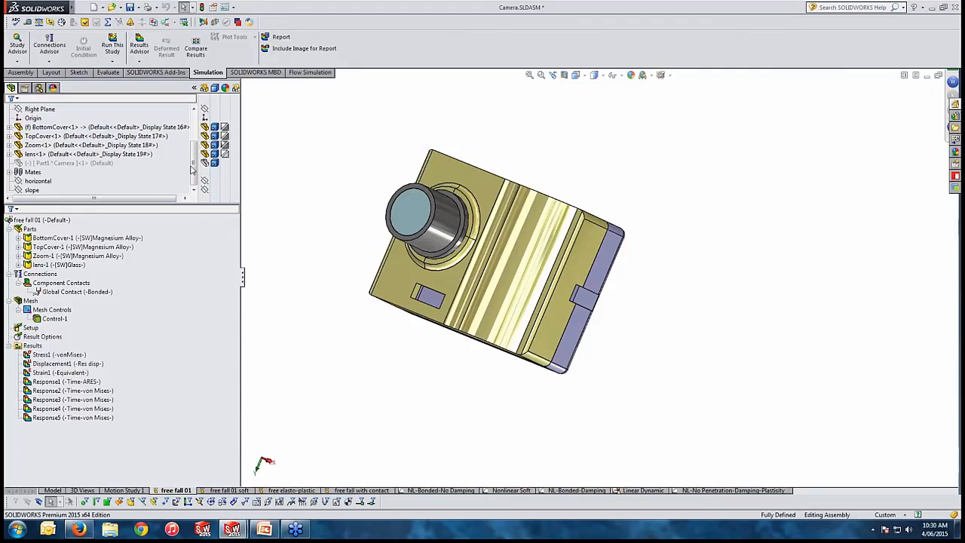
{"action": "scroll", "coordinate": [192, 167], "scroll_direction": "up", "scroll_amount": 2}
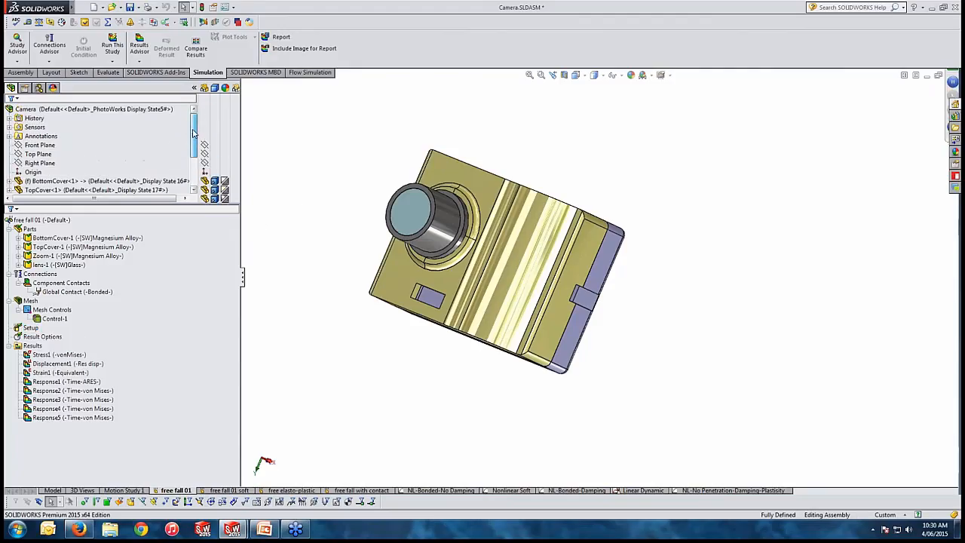
{"action": "left_click", "coordinate": [9, 126]}
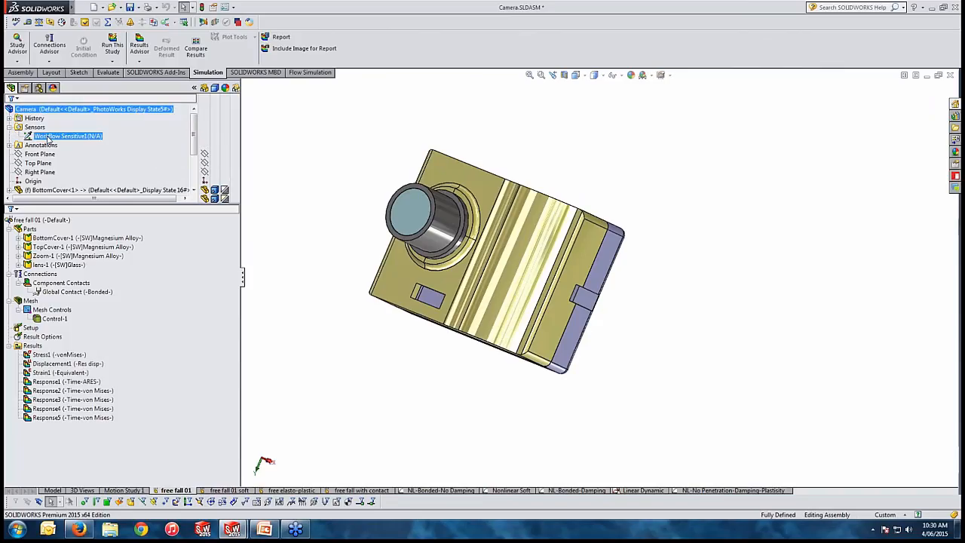
{"action": "mouse_move", "coordinate": [48, 139]}
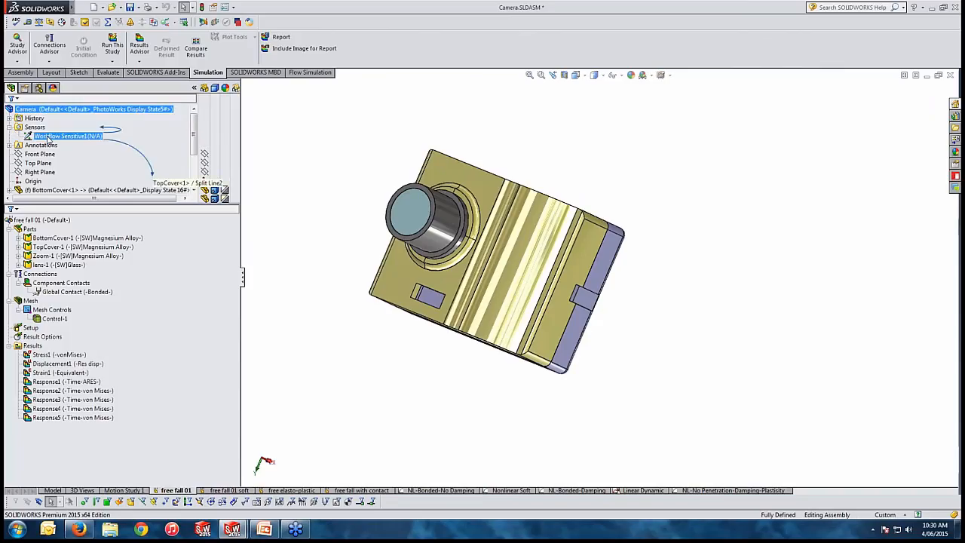
- Start a new sensor of type Simulation Data with Workflow Sensitive as its data quantity
{"action": "left_click", "coordinate": [108, 73]}
{"action": "left_click", "coordinate": [232, 54]}
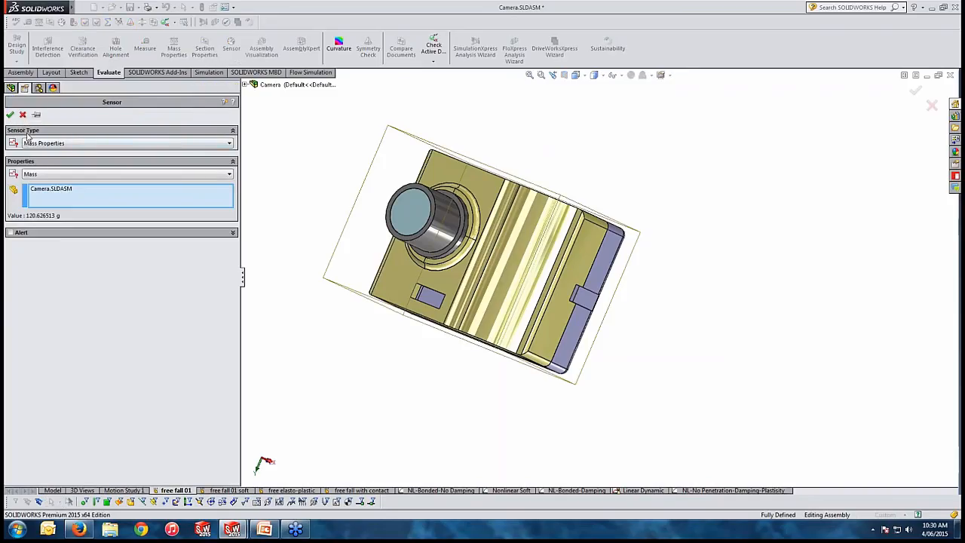
{"action": "left_click", "coordinate": [68, 145]}
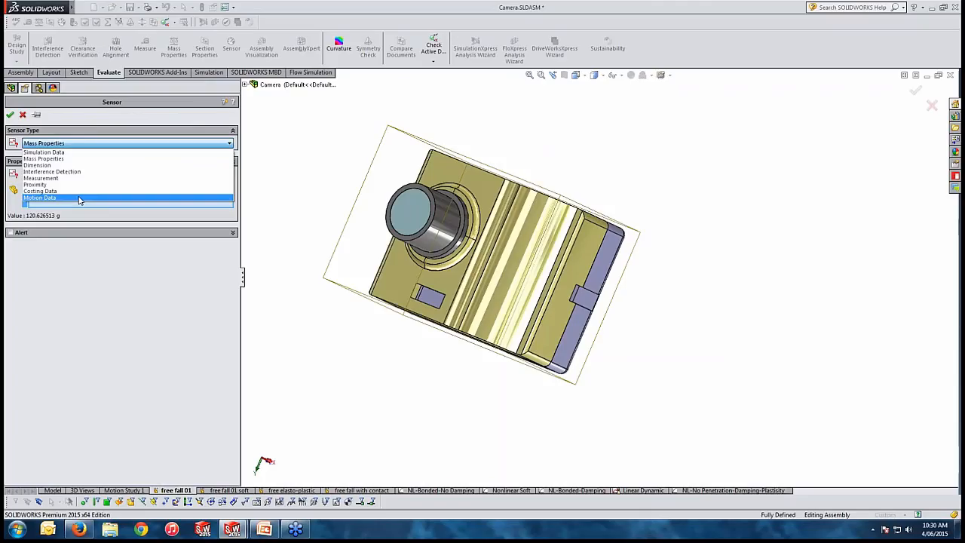
{"action": "left_click", "coordinate": [70, 152]}
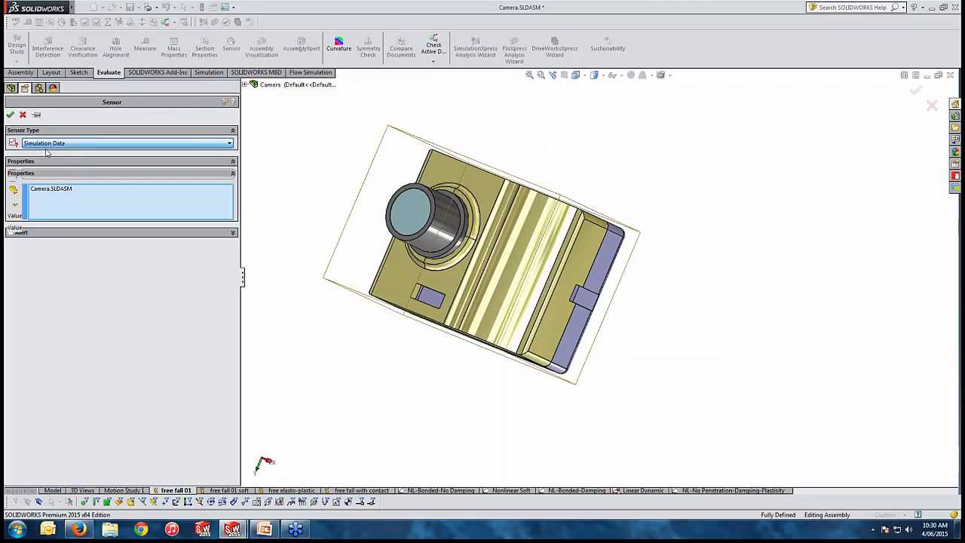
{"action": "left_click", "coordinate": [48, 144]}
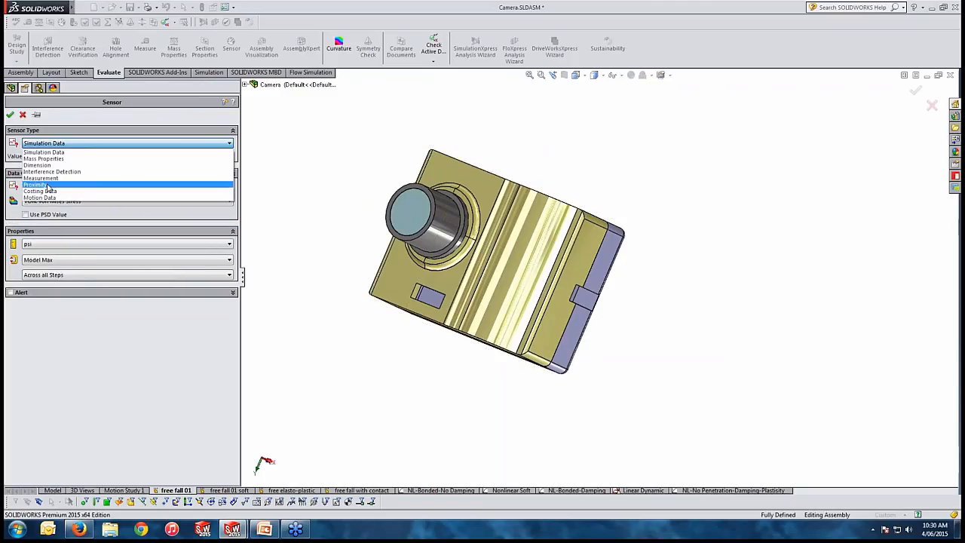
{"action": "left_click", "coordinate": [60, 153]}
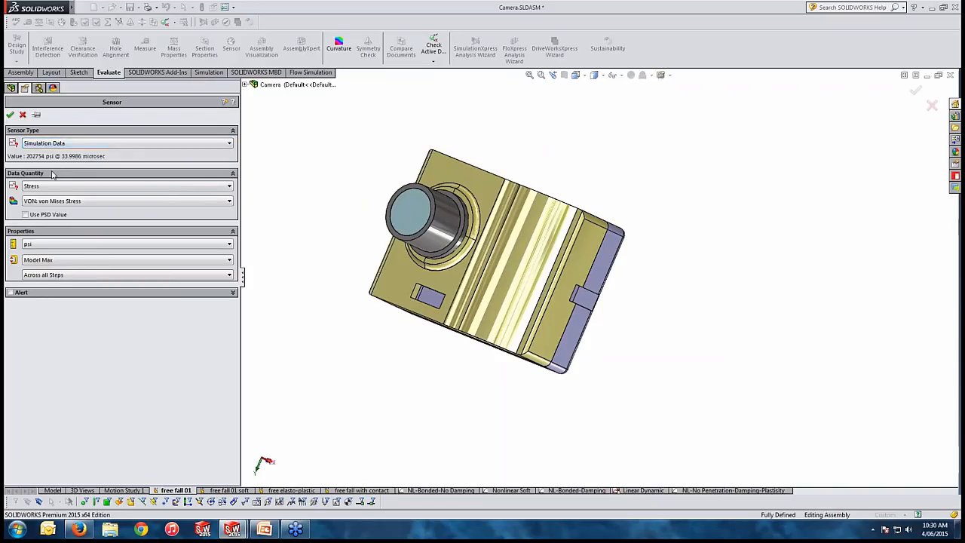
{"action": "left_click", "coordinate": [55, 188]}
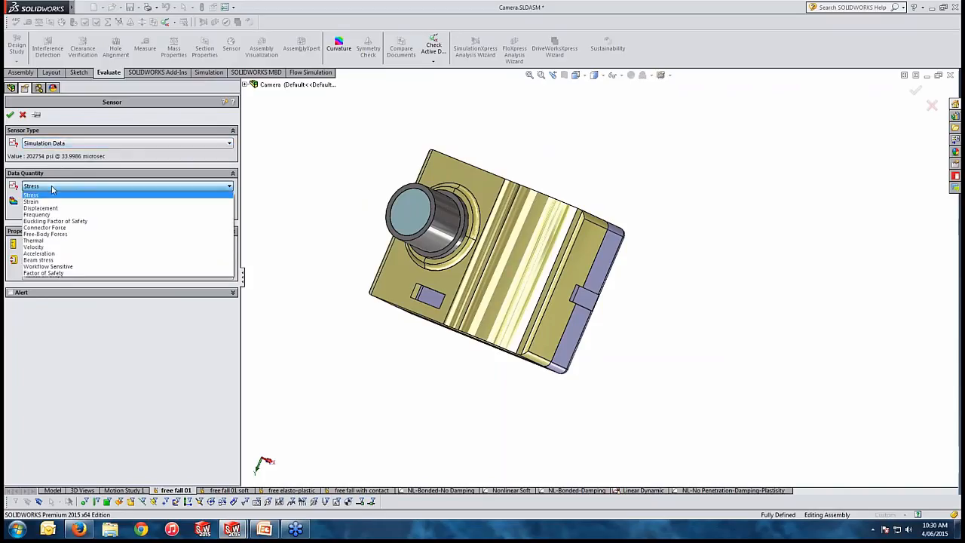
{"action": "left_click", "coordinate": [61, 267]}
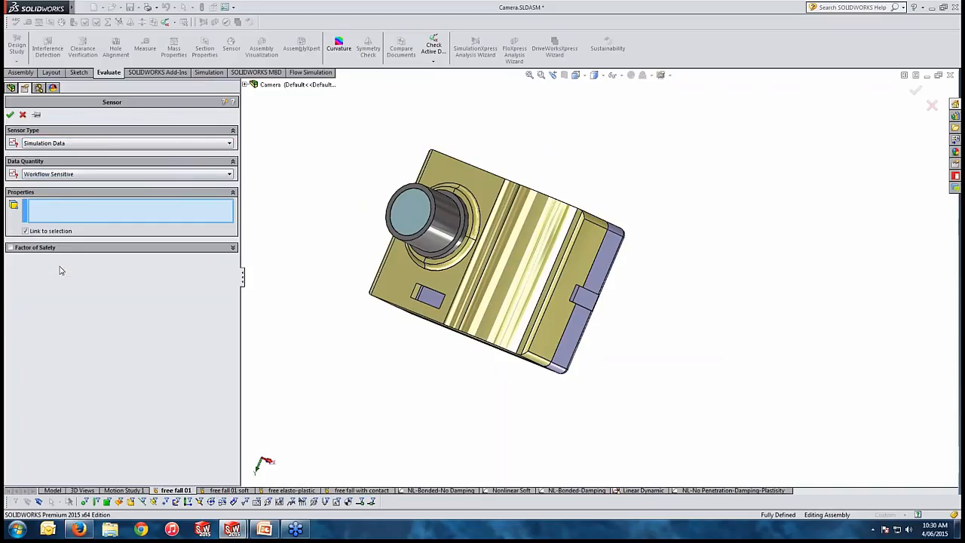
- Pick the four TopCover vertices around the lens ring as sensor locations and discard the new sensor
{"action": "left_click", "coordinate": [476, 253]}
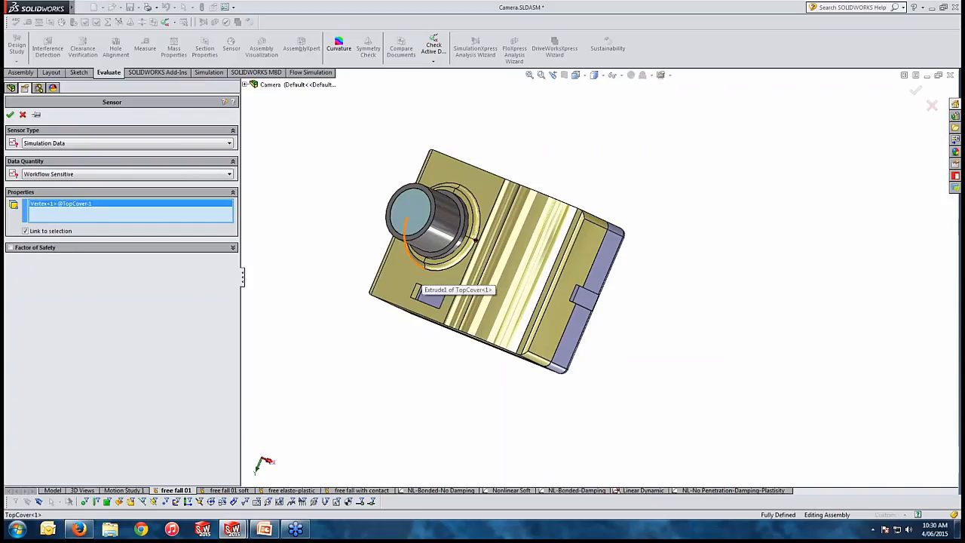
{"action": "left_click", "coordinate": [424, 268]}
{"action": "middle_click_drag", "start_coordinate": [424, 268], "coordinate": [514, 260]}
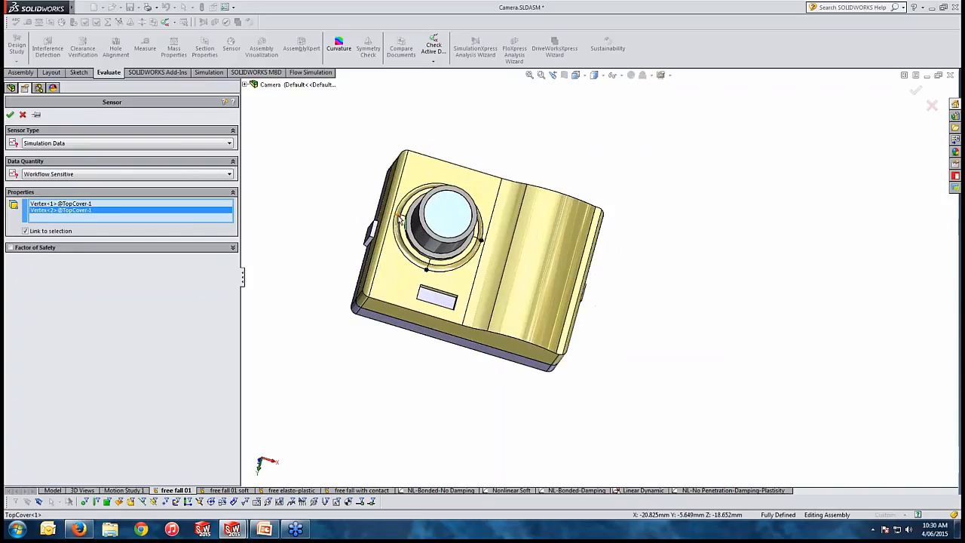
{"action": "left_click", "coordinate": [400, 219]}
{"action": "middle_click_drag", "start_coordinate": [401, 219], "coordinate": [445, 197]}
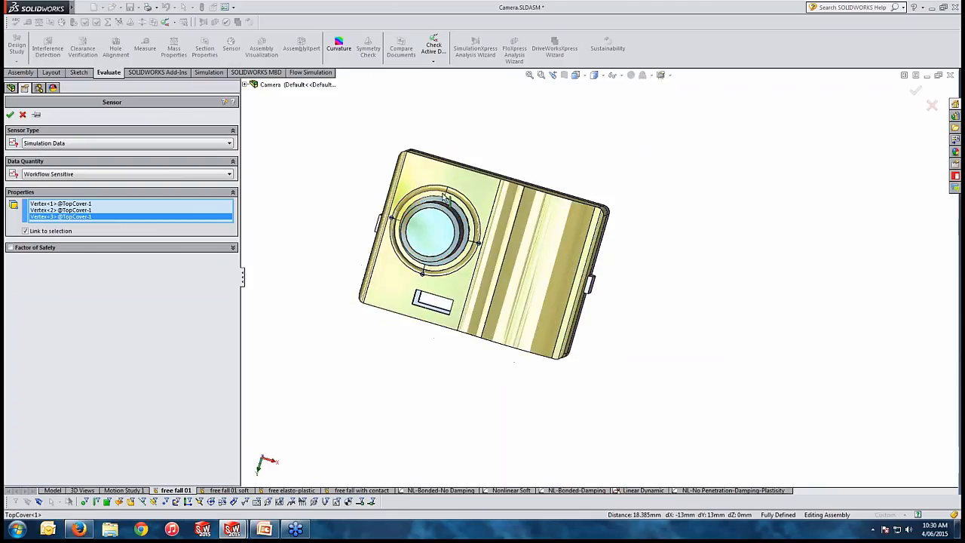
{"action": "left_click", "coordinate": [447, 189]}
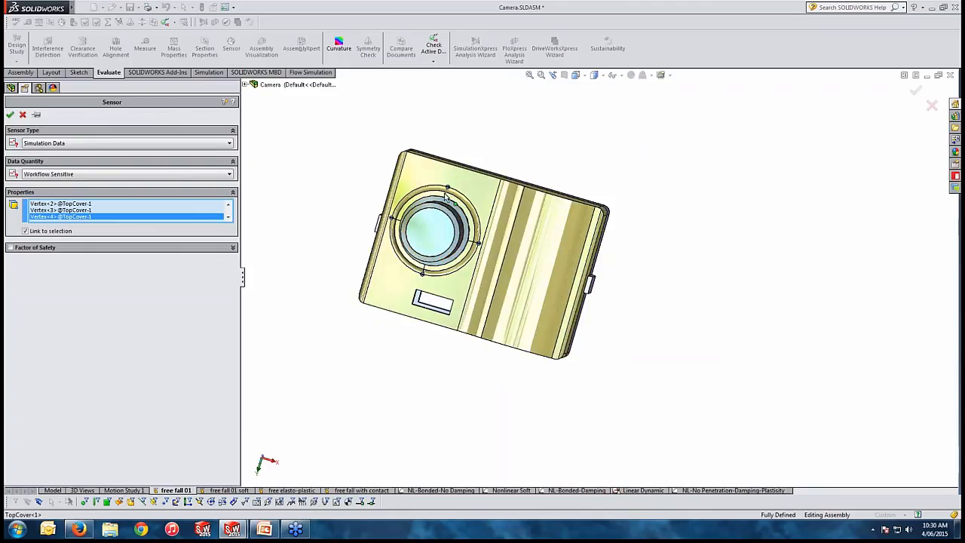
{"action": "left_click", "coordinate": [23, 116]}
- Inspect the existing Workflow Sensitive sensor's definition and its TopCover vertices, closing it without changes
{"action": "left_click", "coordinate": [46, 136]}
{"action": "right_click", "coordinate": [45, 136]}
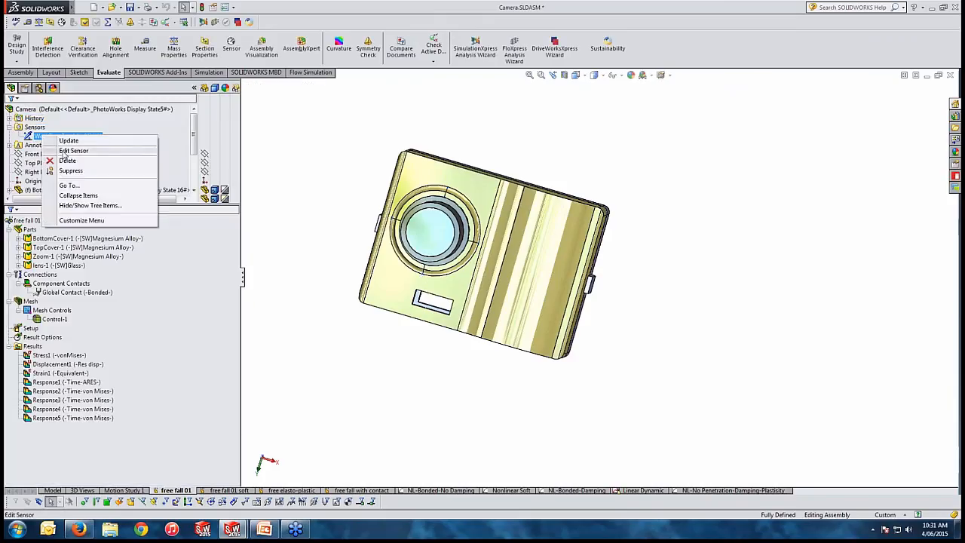
{"action": "left_click", "coordinate": [66, 150]}
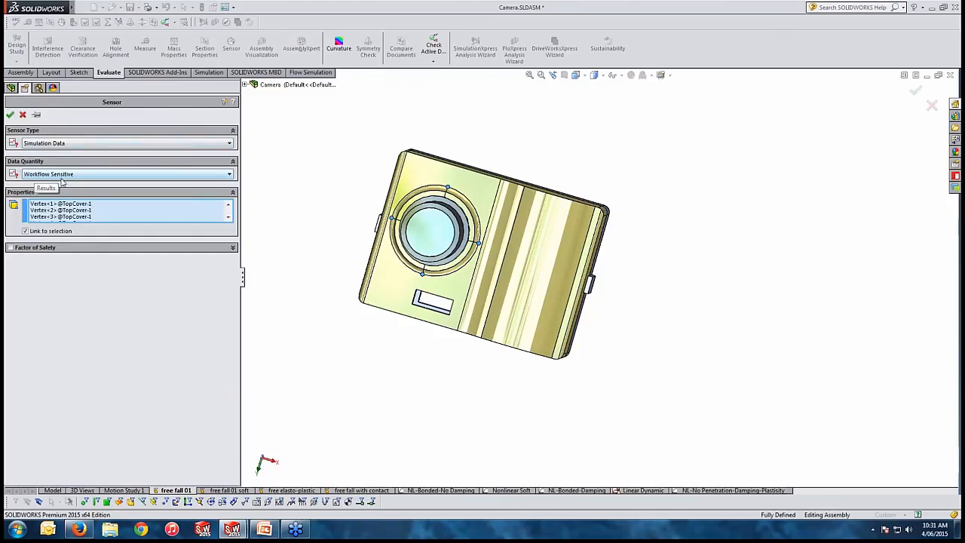
{"action": "left_click", "coordinate": [57, 210]}
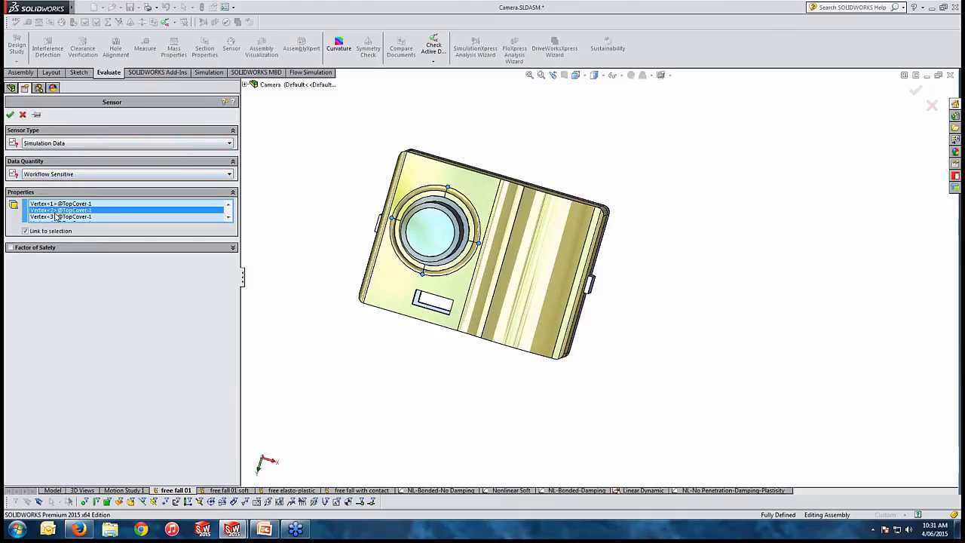
{"action": "left_click", "coordinate": [20, 116]}
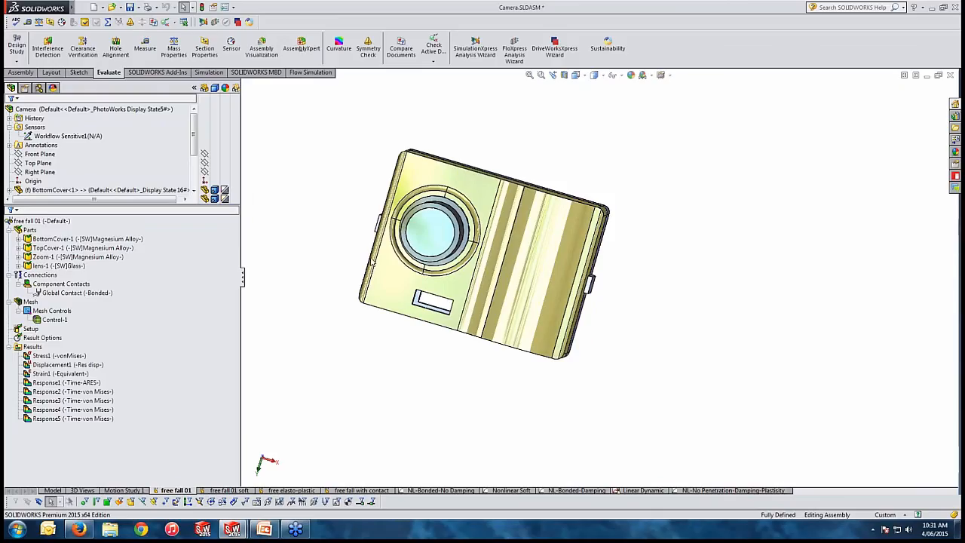
- Display the Stress1 von Mises plot of the free fall 01 study and examine stress along the camera's impact edge and corners
{"action": "middle_click_drag", "start_coordinate": [574, 334], "coordinate": [531, 282]}
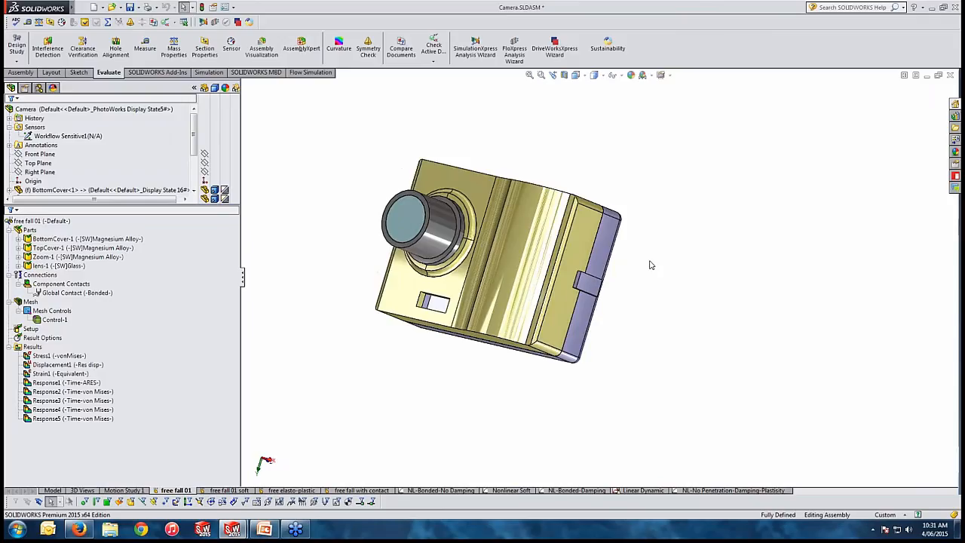
{"action": "left_click", "coordinate": [104, 374]}
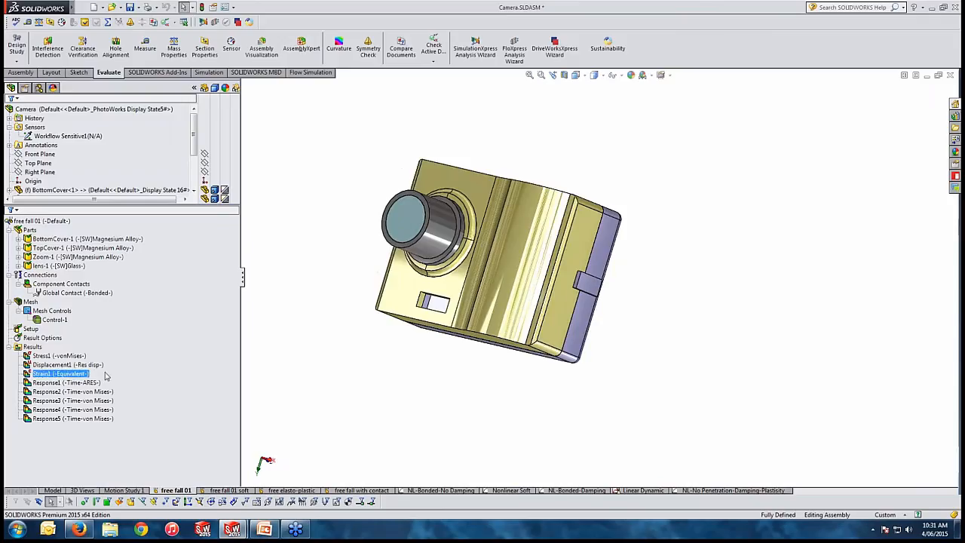
{"action": "double_click", "coordinate": [65, 355]}
{"action": "middle_click_drag", "start_coordinate": [267, 367], "coordinate": [452, 321]}
{"action": "scroll", "coordinate": [545, 332], "scroll_direction": "down", "scroll_amount": 2}
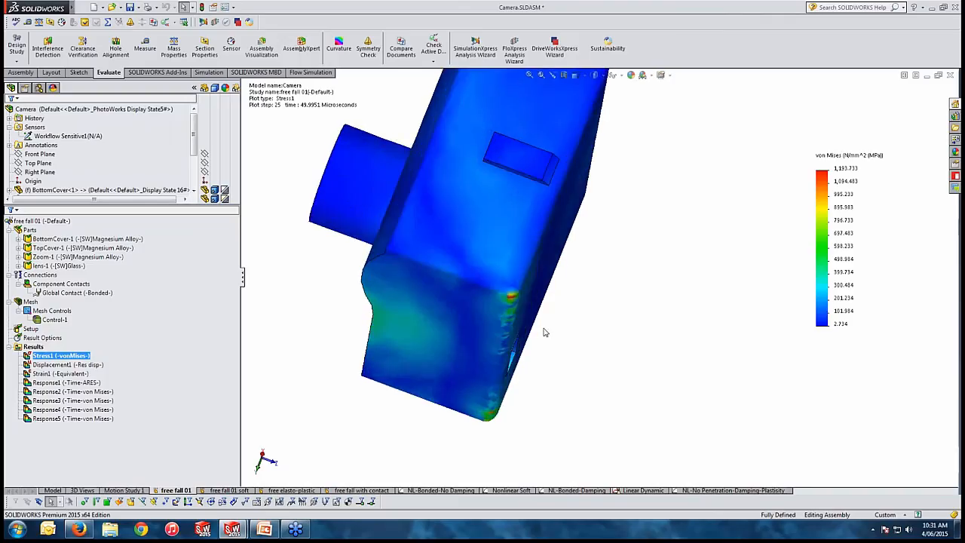
{"action": "middle_click_drag", "start_coordinate": [545, 332], "coordinate": [543, 301]}
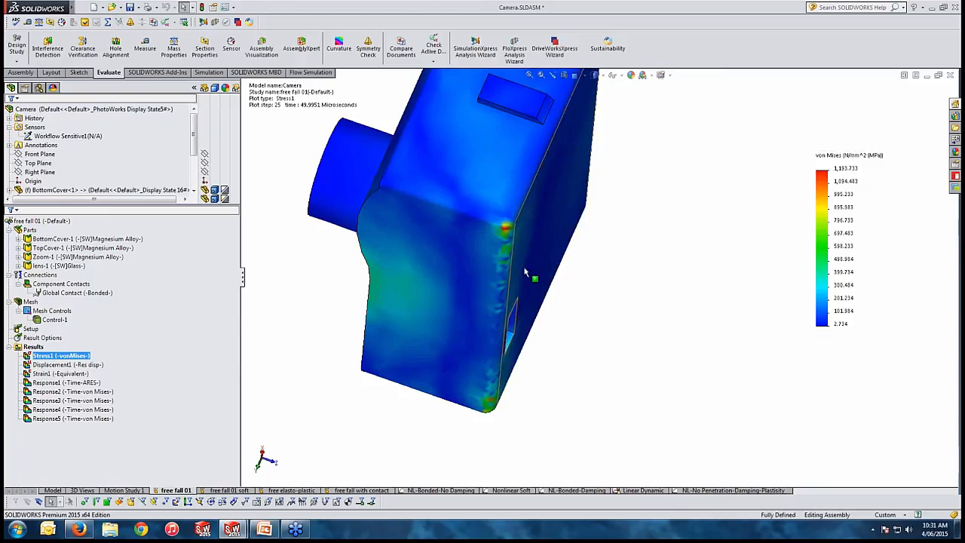
{"action": "middle_click_drag", "start_coordinate": [527, 273], "coordinate": [503, 197]}
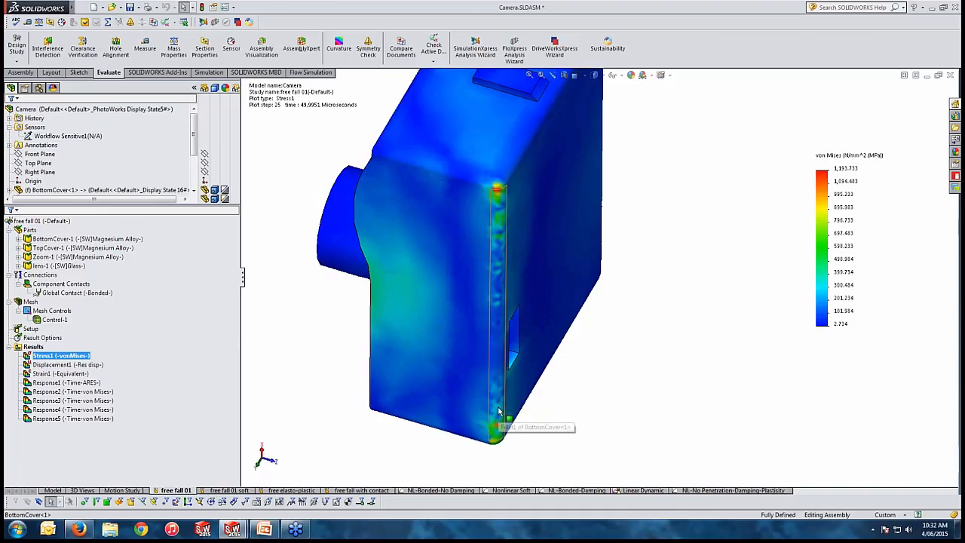
{"action": "middle_click_drag", "start_coordinate": [501, 441], "coordinate": [503, 370]}
- Display the Displacement1 plot, play its animation of the impact, and close the animation to examine the camera's deformation
{"action": "double_click", "coordinate": [72, 364]}
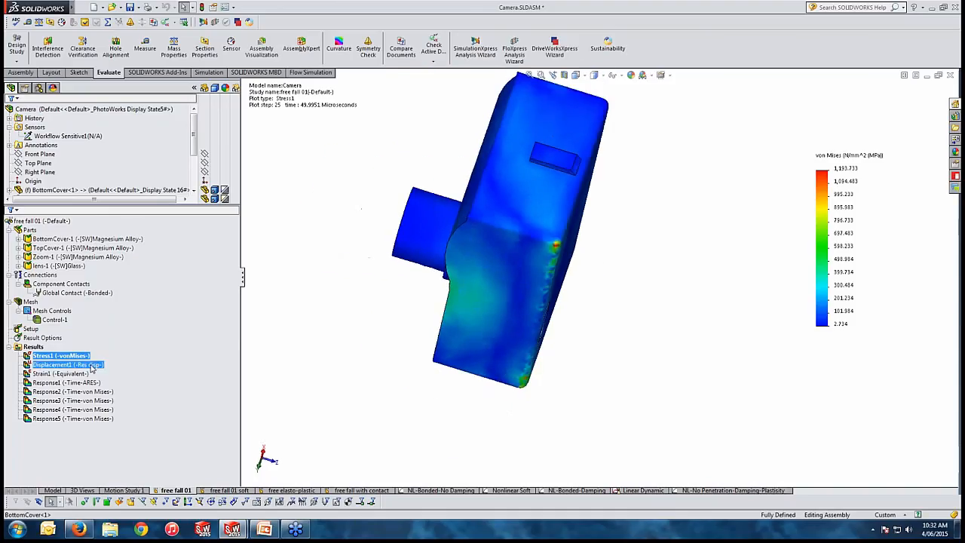
{"action": "middle_click_drag", "start_coordinate": [513, 319], "coordinate": [493, 396]}
{"action": "right_click", "coordinate": [111, 365]}
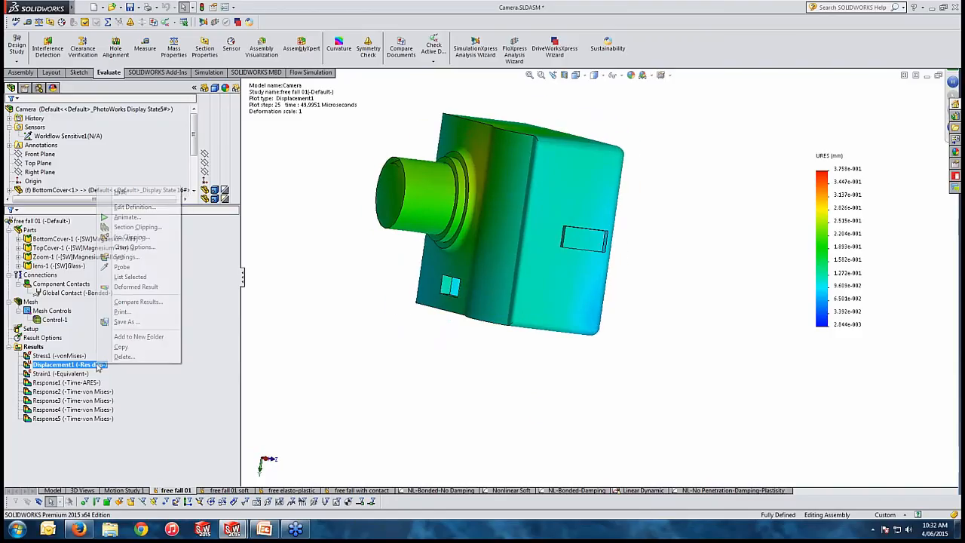
{"action": "left_click", "coordinate": [130, 222]}
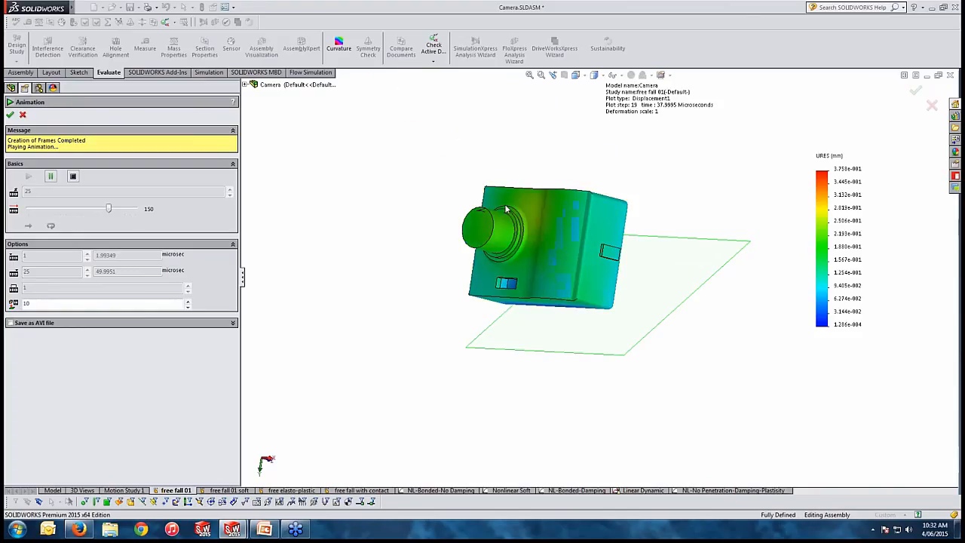
{"action": "left_click", "coordinate": [23, 115]}
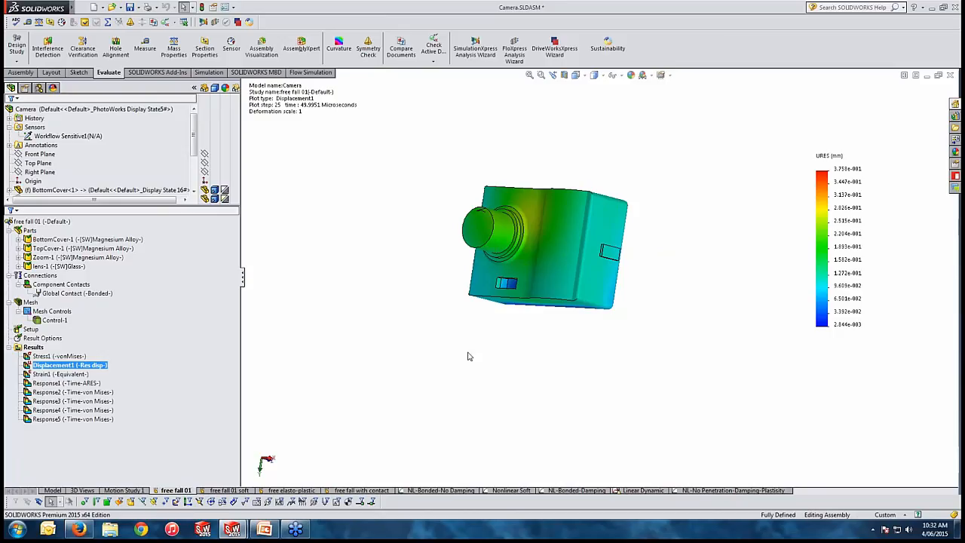
{"action": "middle_click_drag", "start_coordinate": [525, 344], "coordinate": [629, 301]}
{"action": "scroll", "coordinate": [634, 268], "scroll_direction": "down", "scroll_amount": 2}
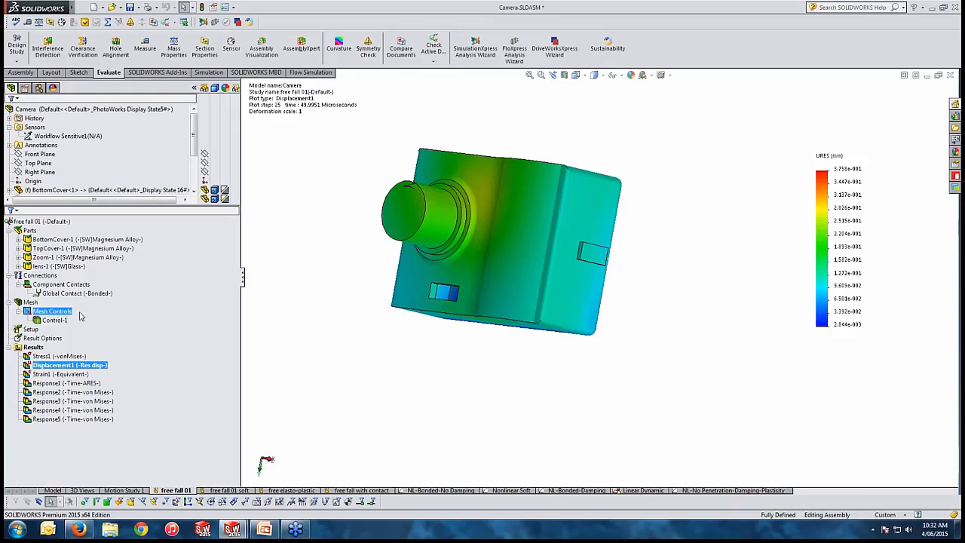
- Start a new time history plot from the study results and select all four predefined sensor vertices as response locations
{"action": "left_click", "coordinate": [43, 358]}
{"action": "right_click", "coordinate": [38, 348]}
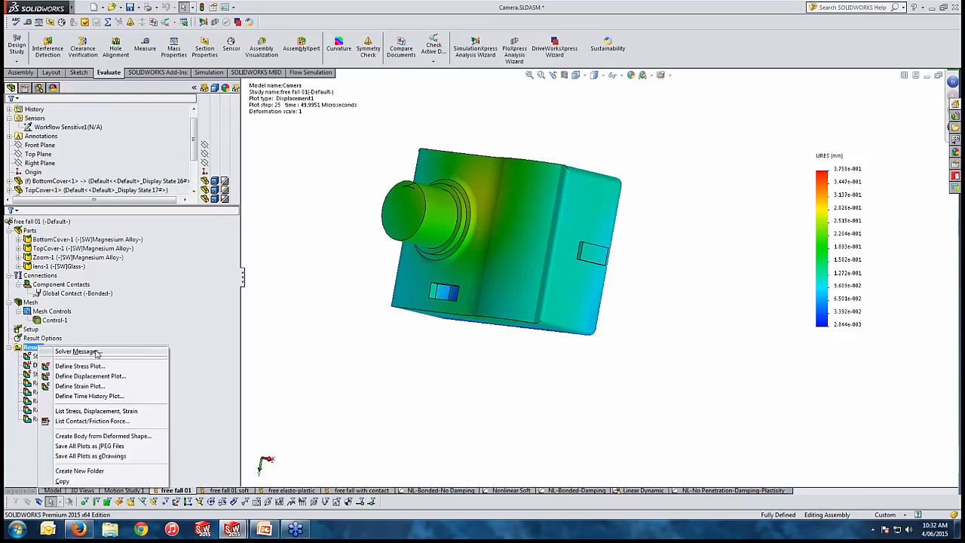
{"action": "left_click", "coordinate": [64, 397]}
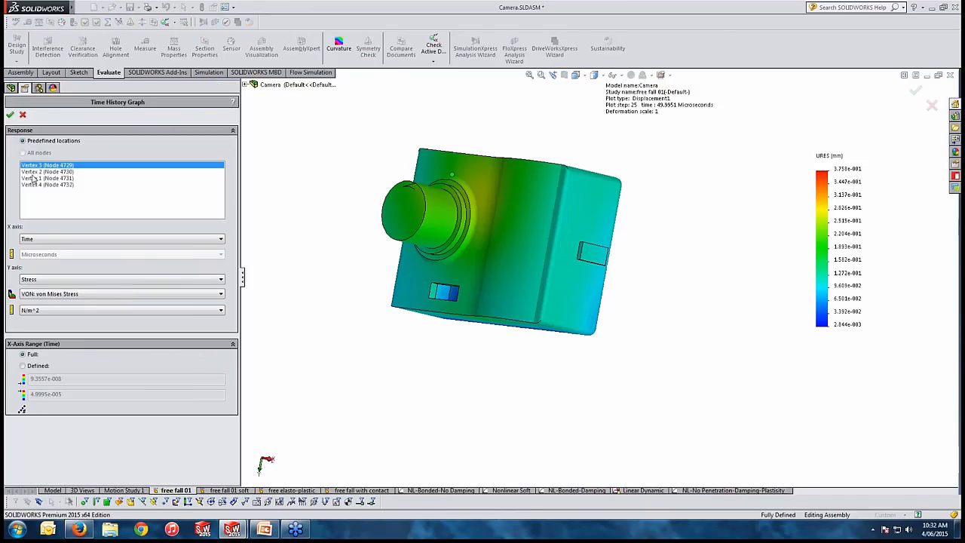
{"action": "left_click", "coordinate": [34, 178]}
{"action": "left_click", "coordinate": [33, 186]}
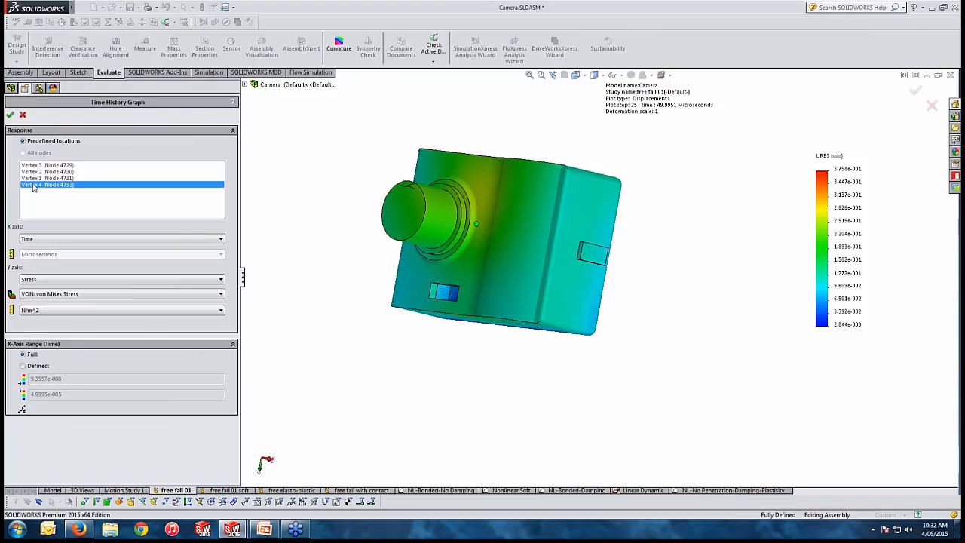
{"action": "left_click", "coordinate": [42, 166], "text": "shift"}
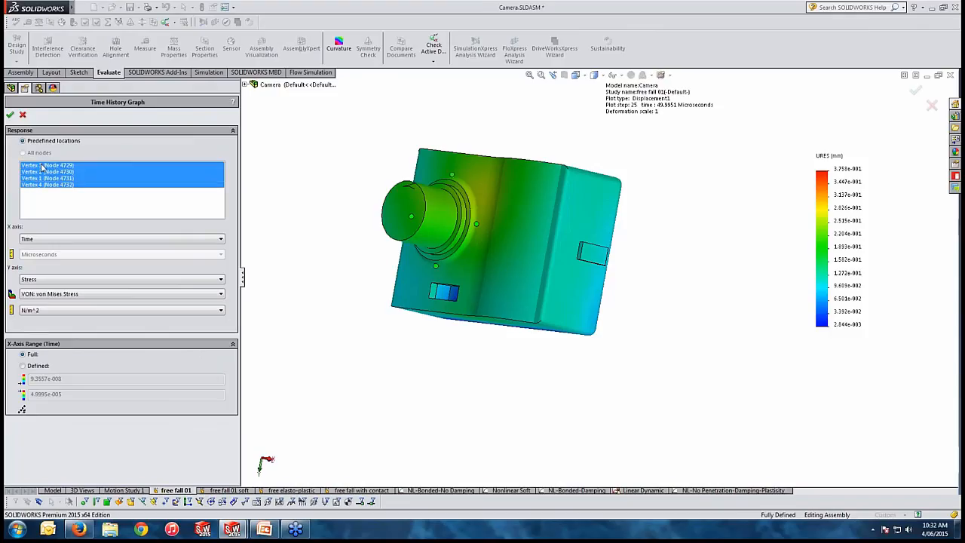
- Create the graph of von Mises stress in N/m^2 over time, enlarge it to compare the vertex curves, and close it
{"action": "left_click", "coordinate": [46, 280]}
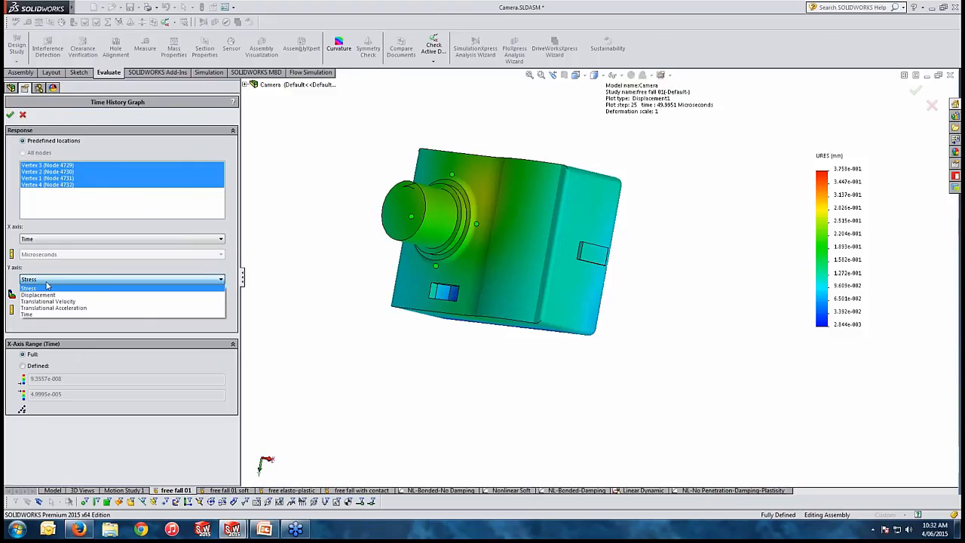
{"action": "left_click", "coordinate": [94, 286]}
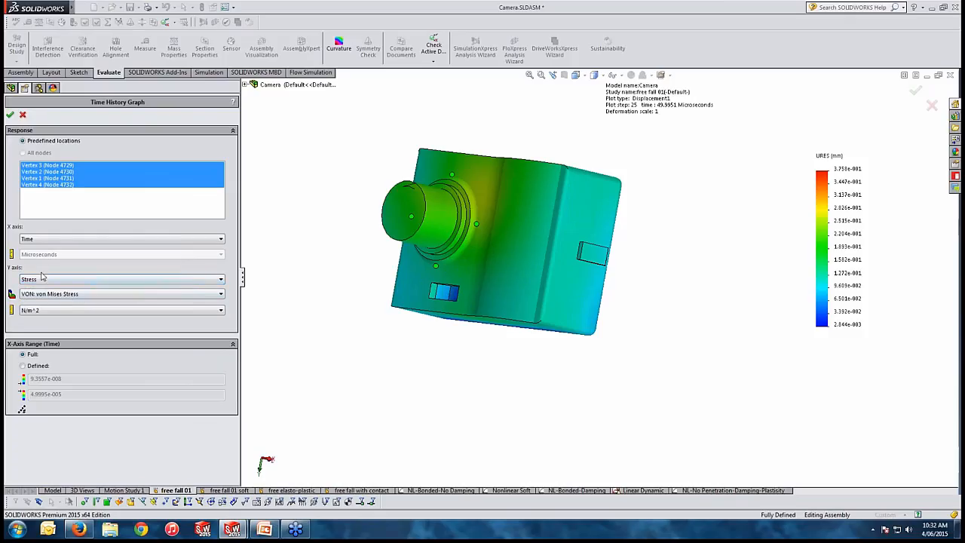
{"action": "left_click", "coordinate": [10, 117]}
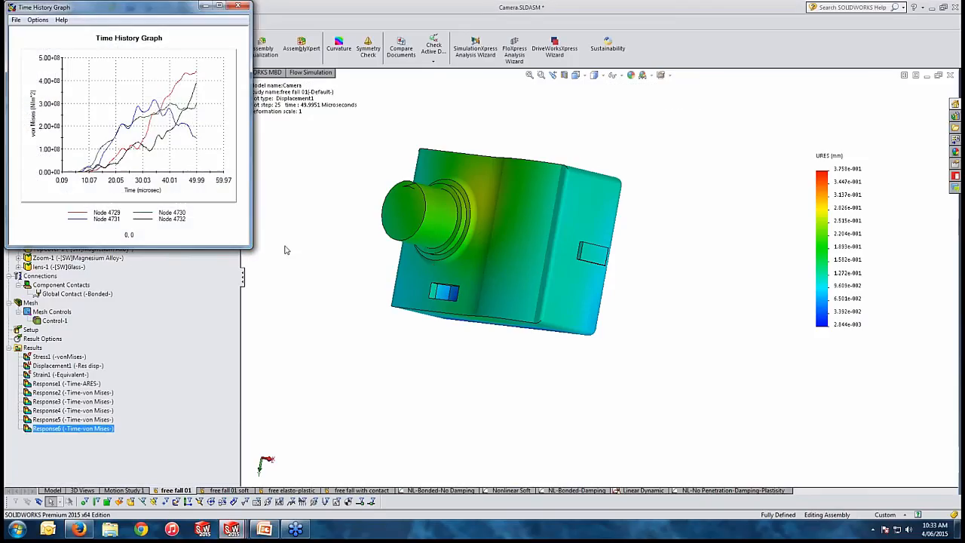
{"action": "left_click_drag", "start_coordinate": [249, 247], "coordinate": [397, 383]}
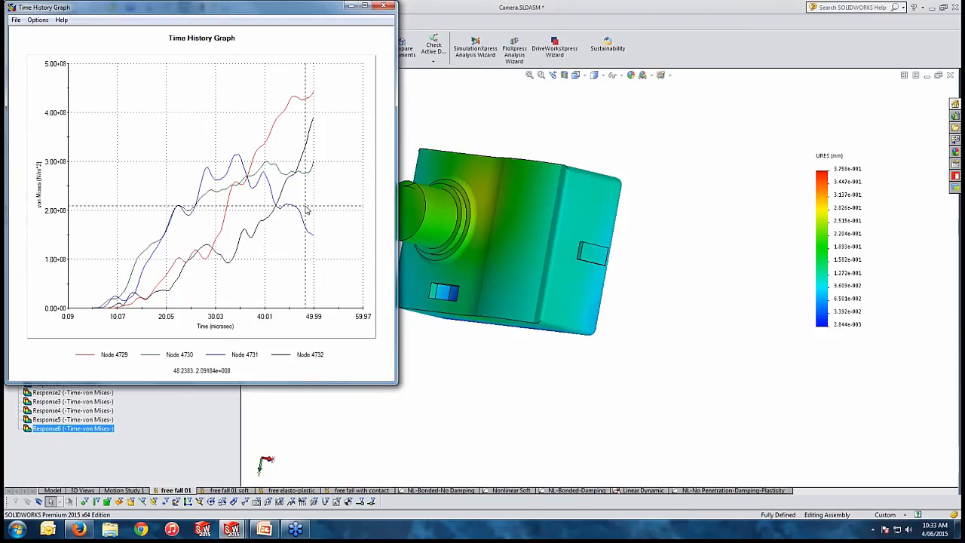
{"action": "left_click", "coordinate": [383, 6]}
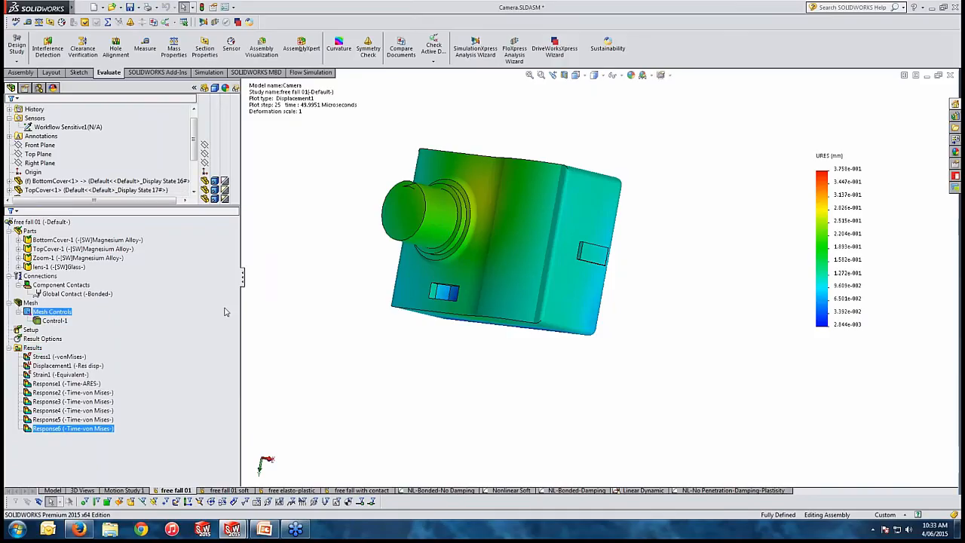
- Start duplicating the free fall 01 study and cancel without making the copy
{"action": "left_click", "coordinate": [229, 491]}
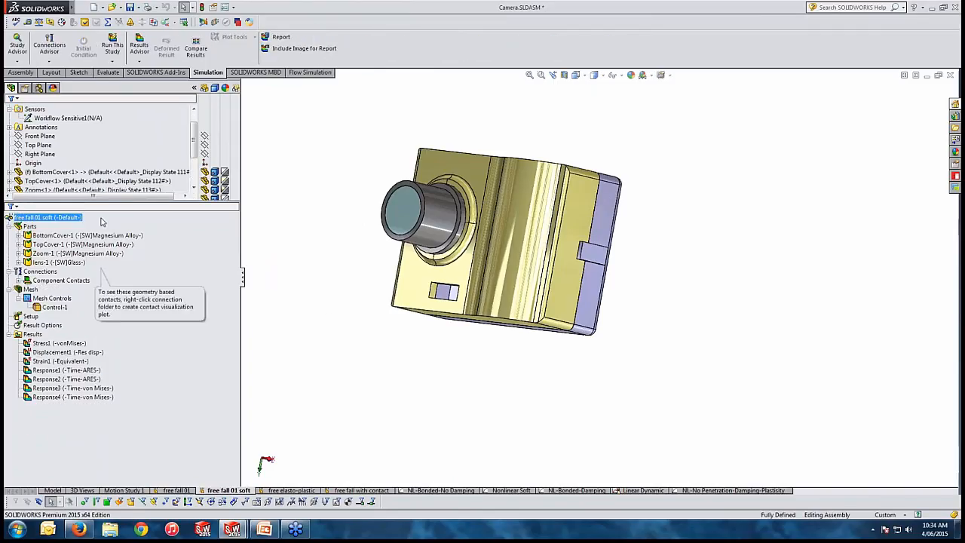
{"action": "left_click", "coordinate": [95, 379]}
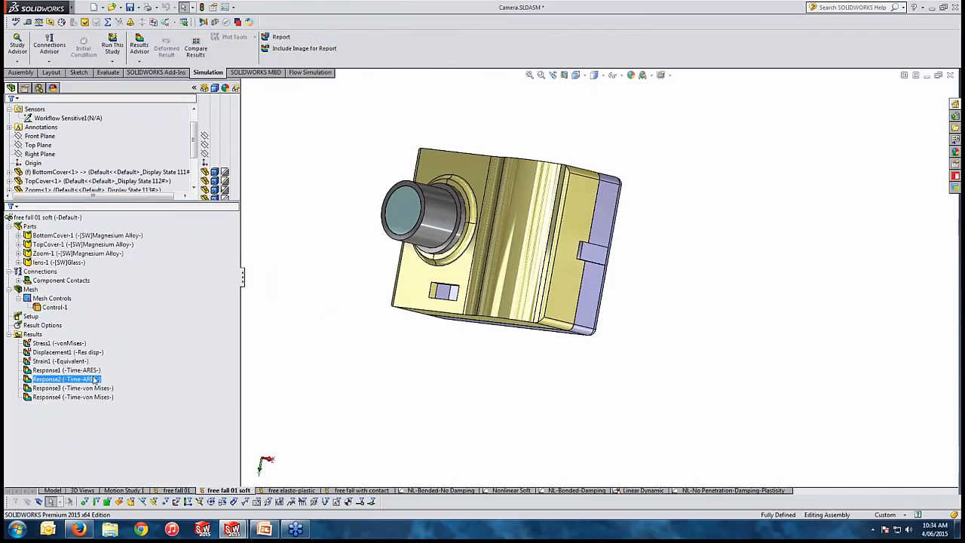
{"action": "right_click", "coordinate": [172, 488]}
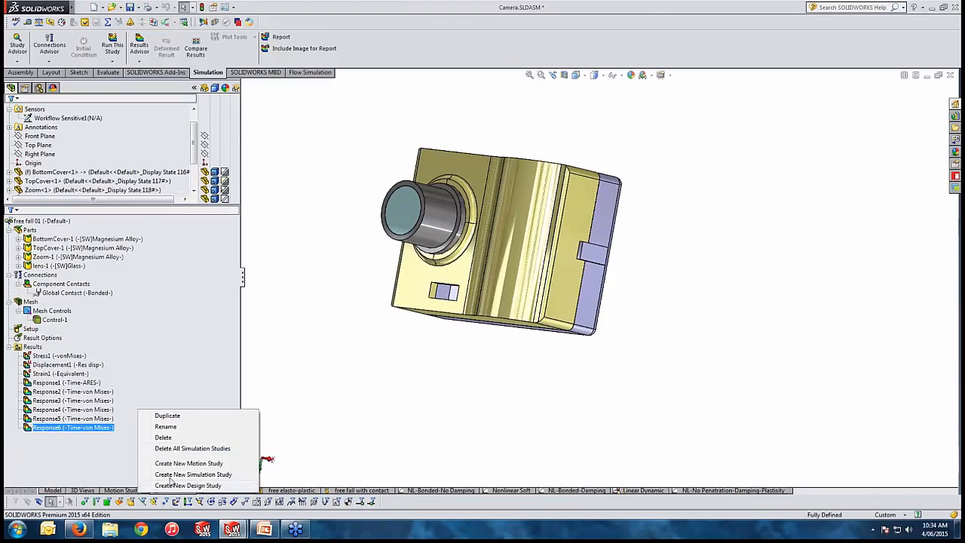
{"action": "left_click", "coordinate": [168, 416]}
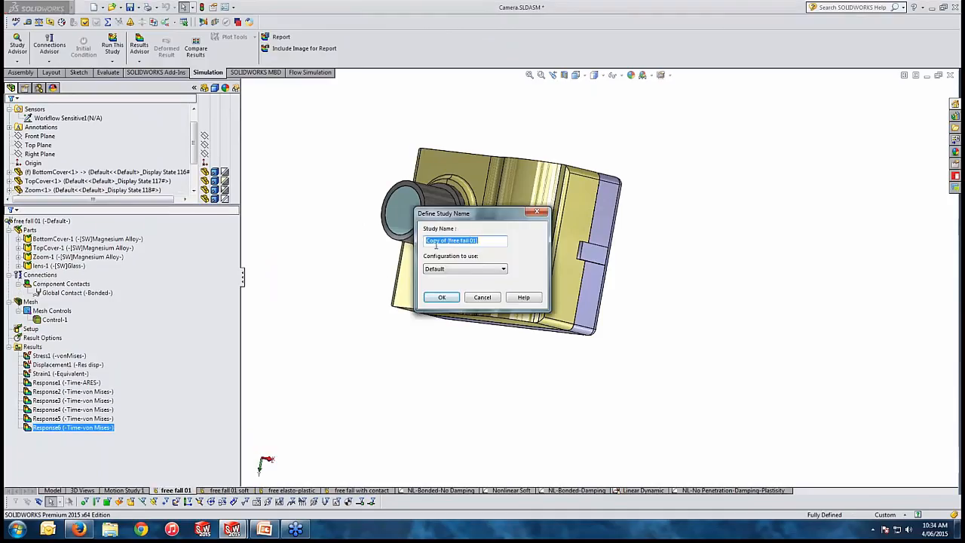
{"action": "left_click", "coordinate": [483, 300]}
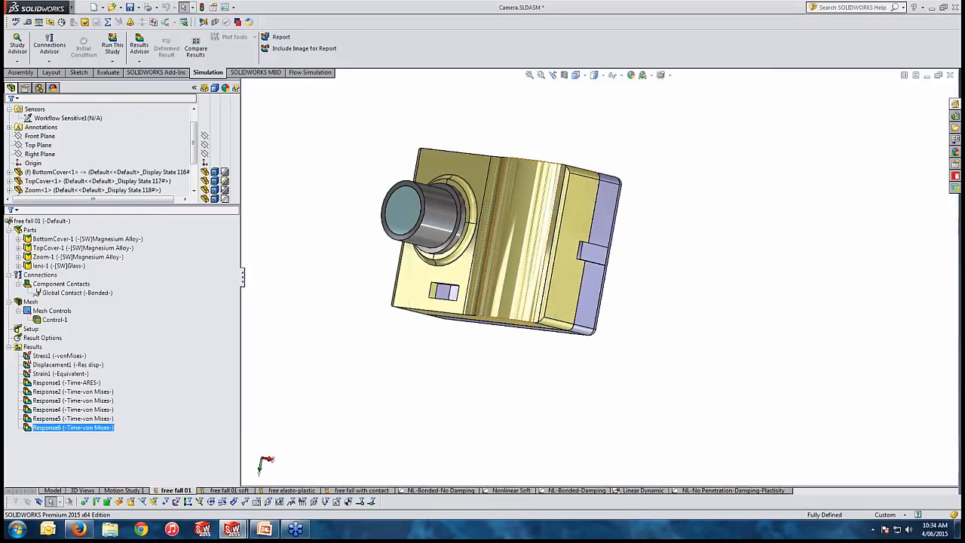
- Review the free fall 01 soft study's drop test setup, including flexible target stiffness and thickness, and close it without changes
{"action": "left_click", "coordinate": [229, 490]}
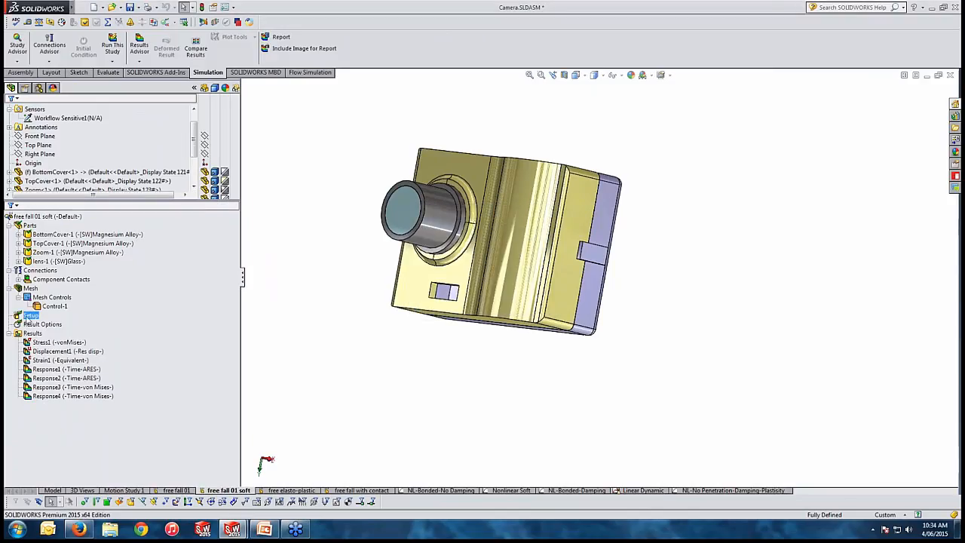
{"action": "left_click", "coordinate": [33, 324]}
{"action": "right_click", "coordinate": [31, 316]}
{"action": "left_click", "coordinate": [56, 324]}
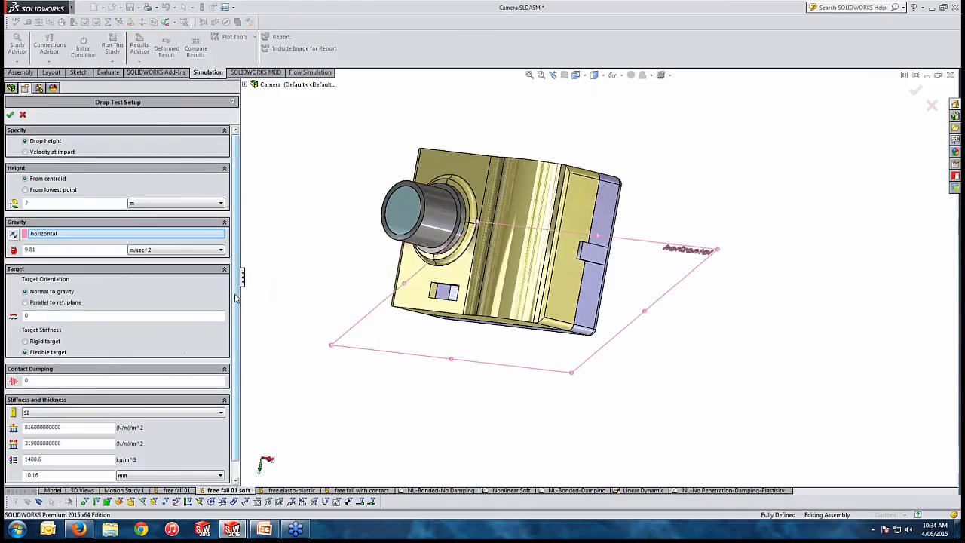
{"action": "scroll", "coordinate": [236, 342], "scroll_direction": "down", "scroll_amount": 1}
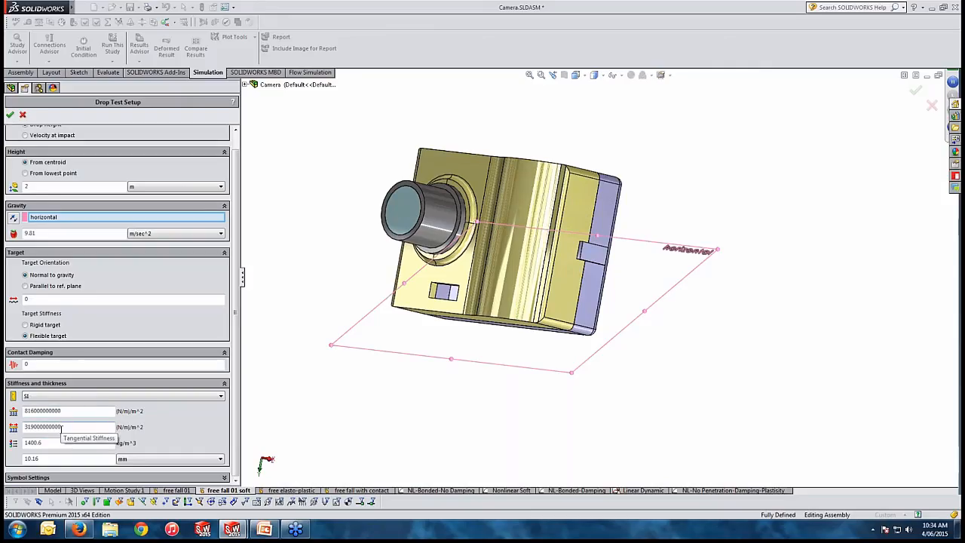
{"action": "left_click", "coordinate": [21, 117]}
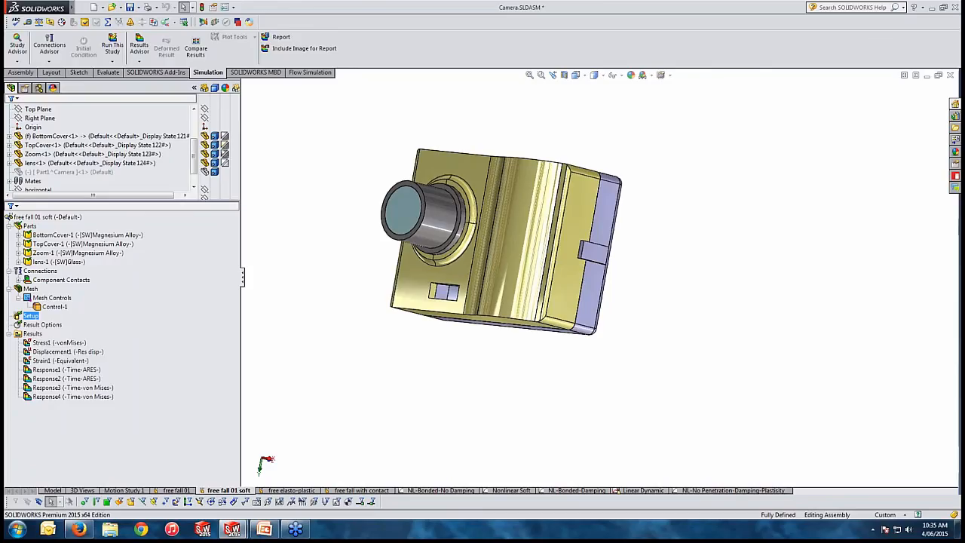
- Display the Stress1 von Mises plot of the free fall 01 soft study and examine the impact edge
{"action": "mouse_move", "coordinate": [490, 390]}
{"action": "middle_mouse_down"}
{"action": "mouse_move", "coordinate": [487, 369]}
{"action": "mouse_move", "coordinate": [482, 397]}
{"action": "middle_mouse_up"}
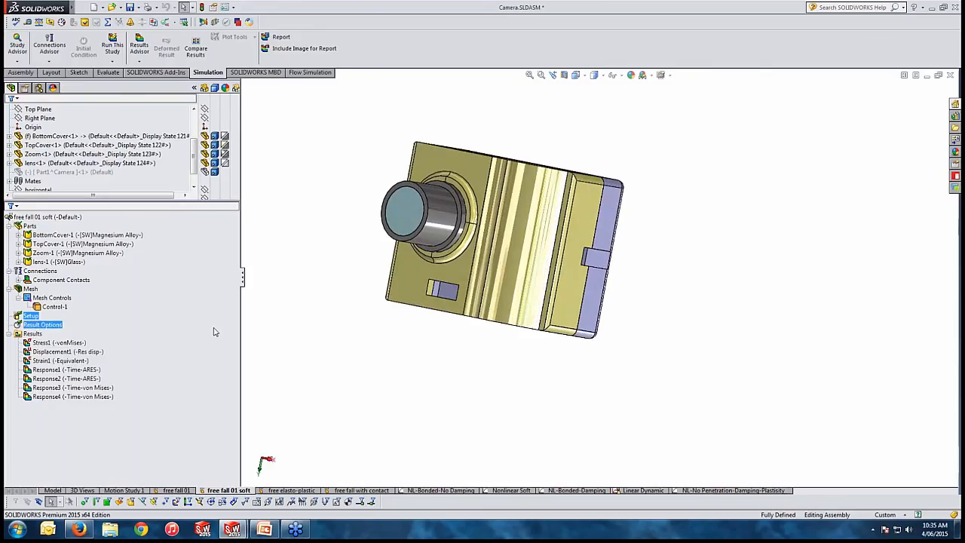
{"action": "left_click", "coordinate": [136, 344]}
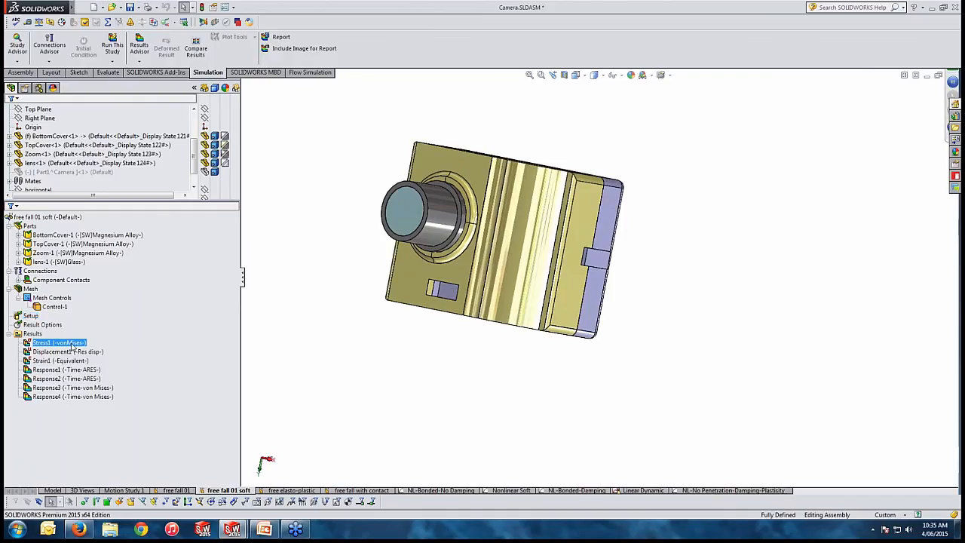
{"action": "double_click", "coordinate": [72, 345]}
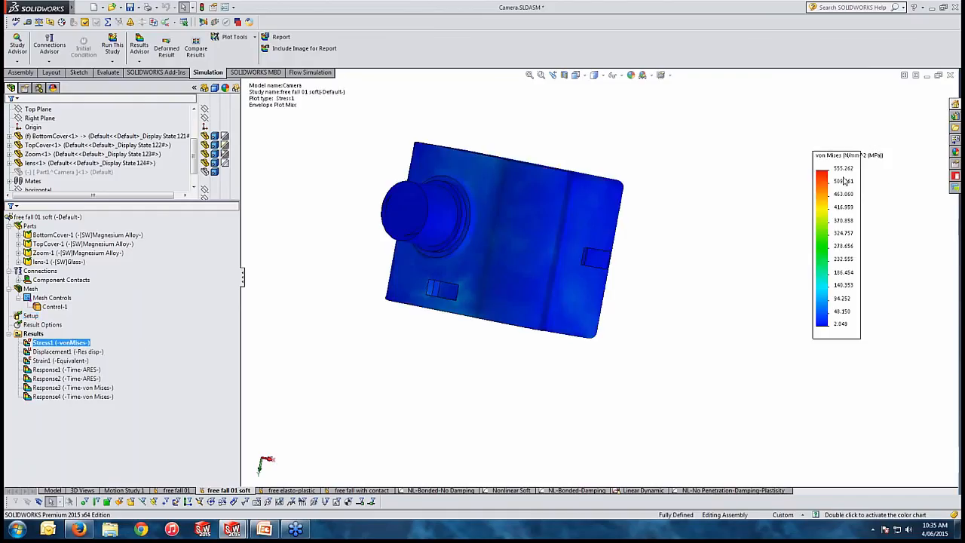
{"action": "middle_click_drag", "start_coordinate": [611, 334], "coordinate": [550, 287]}
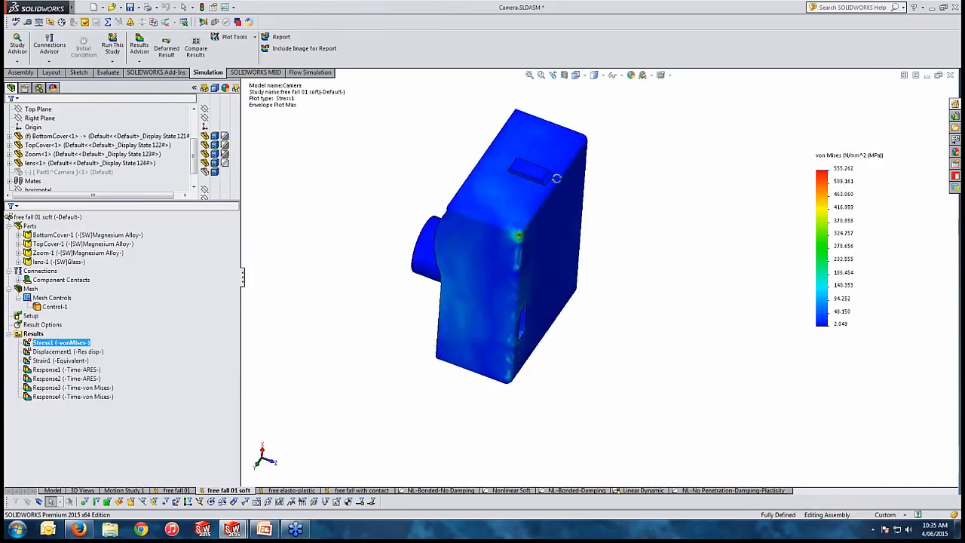
{"action": "scroll", "coordinate": [538, 293], "scroll_direction": "down", "scroll_amount": 2}
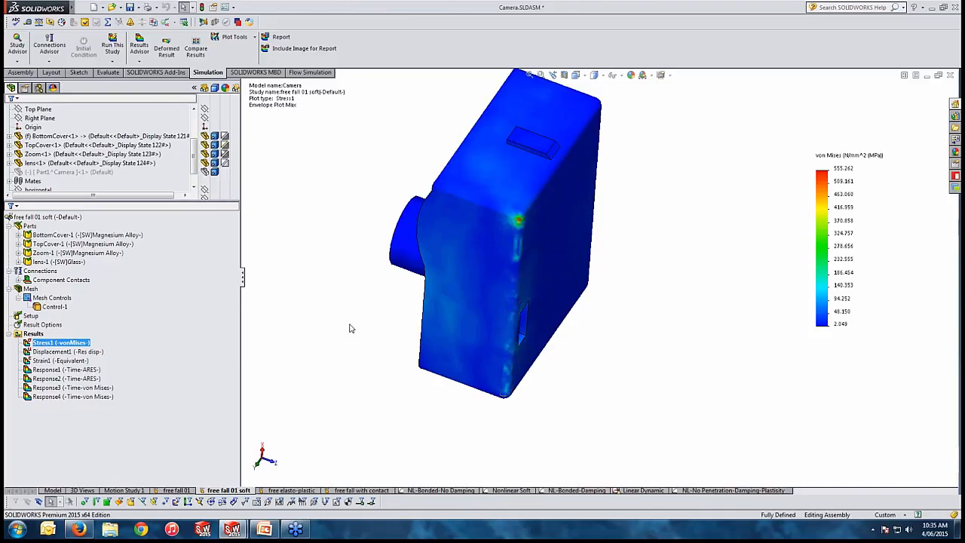
- Open the Response4 von Mises time history graph, enlarge it to examine the node curves, and close it
{"action": "double_click", "coordinate": [110, 389]}
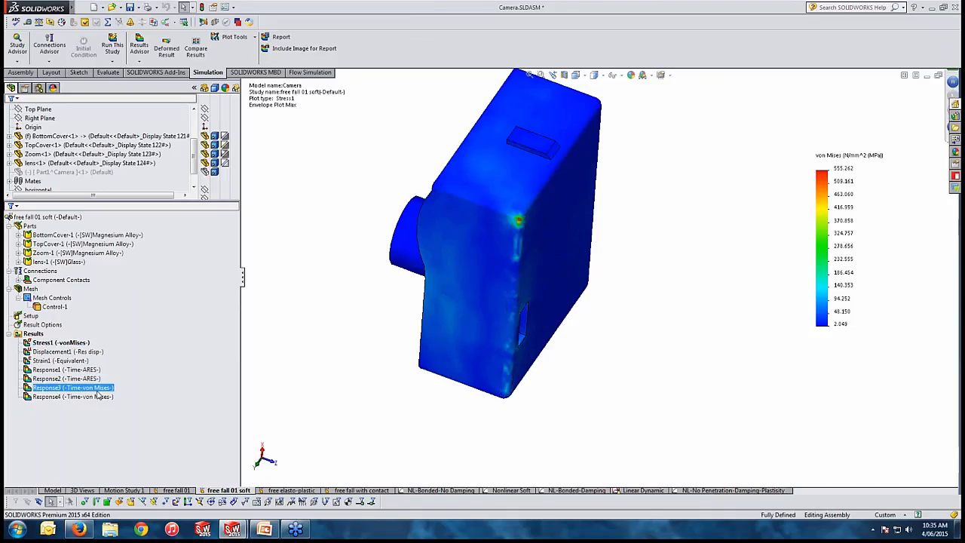
{"action": "left_click", "coordinate": [515, 286]}
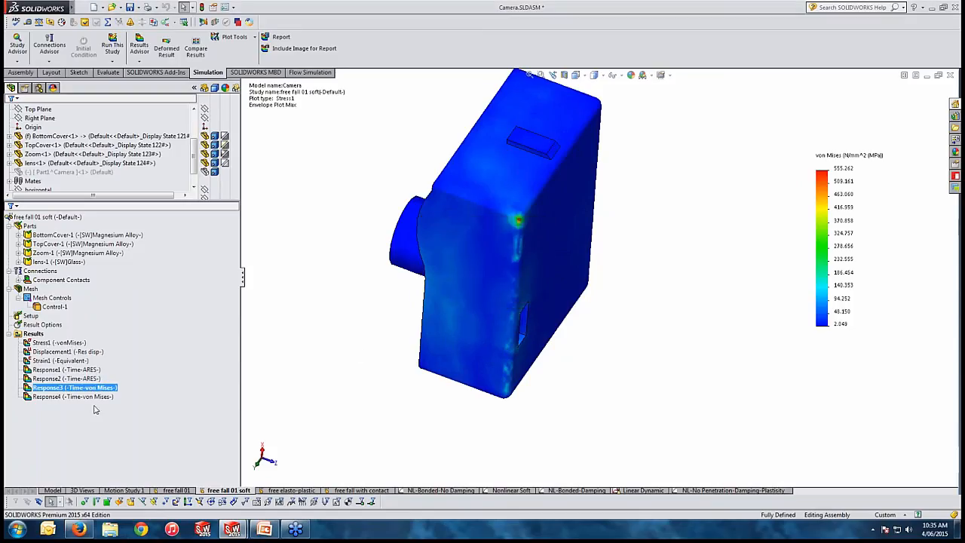
{"action": "left_click", "coordinate": [95, 397]}
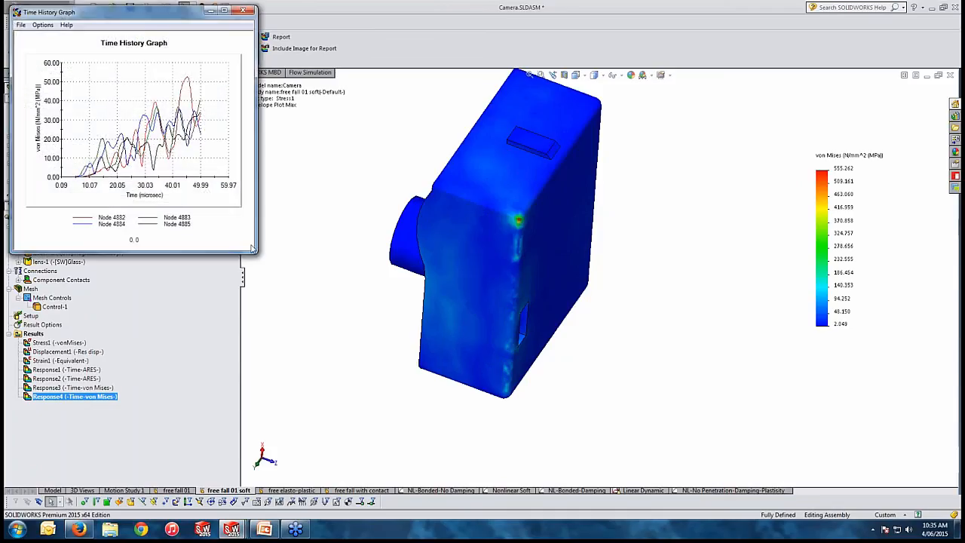
{"action": "left_click_drag", "start_coordinate": [257, 254], "coordinate": [368, 358]}
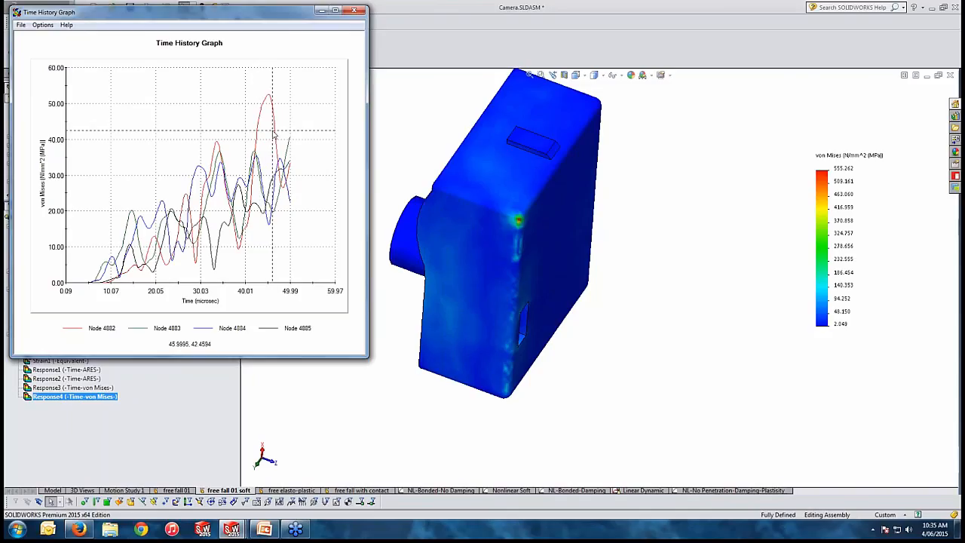
{"action": "left_click", "coordinate": [354, 10]}
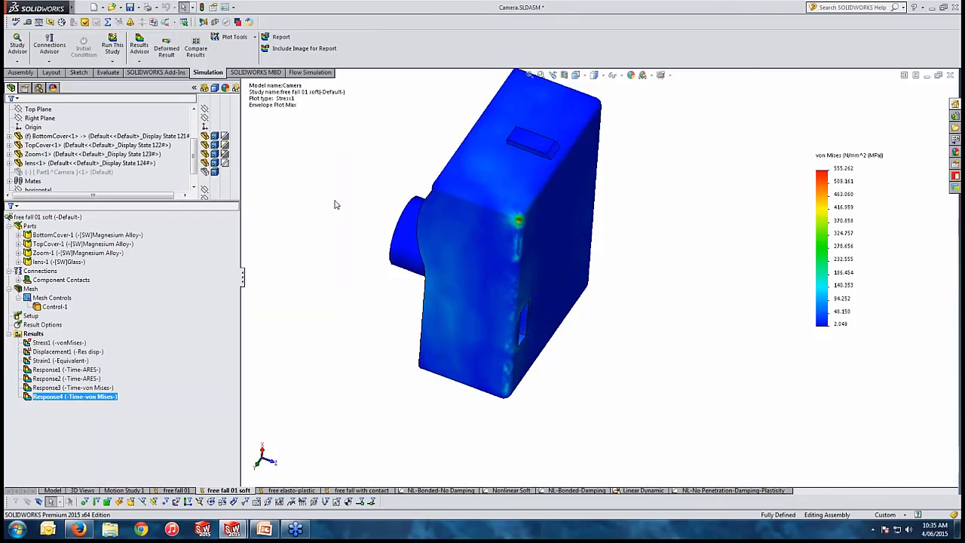
{"action": "middle_click_drag", "start_coordinate": [329, 288], "coordinate": [314, 434]}
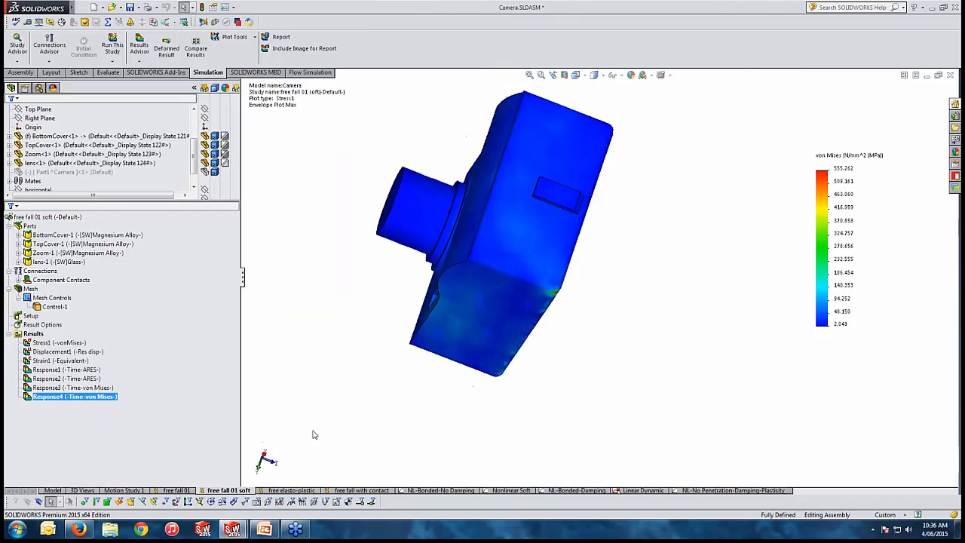
- Switch to the free elasto-plastic study and review BottomCover's Magnesium Alloy properties and Plasticity - von Mises model type, closing without applying changes
{"action": "left_click", "coordinate": [292, 491]}
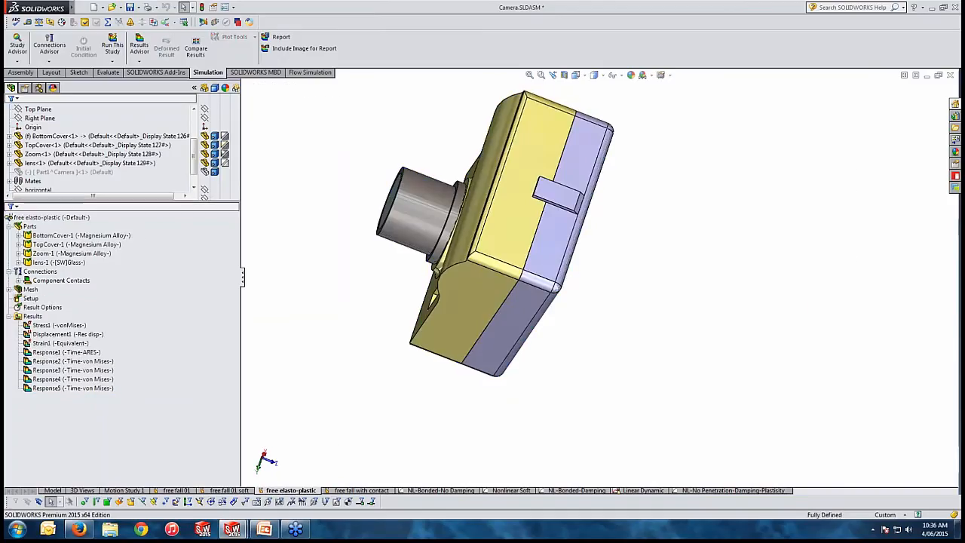
{"action": "middle_click_drag", "start_coordinate": [456, 343], "coordinate": [469, 378]}
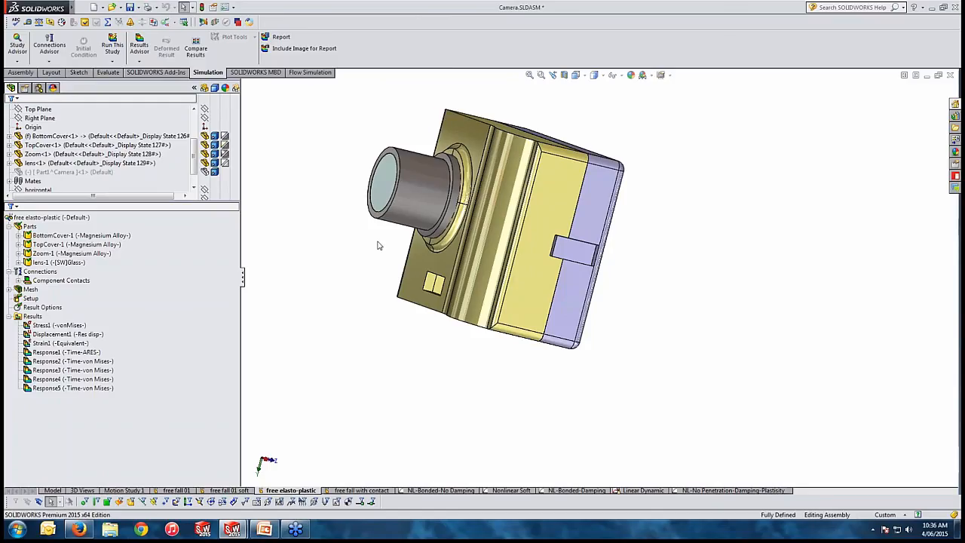
{"action": "right_click", "coordinate": [113, 236]}
{"action": "left_click", "coordinate": [146, 243]}
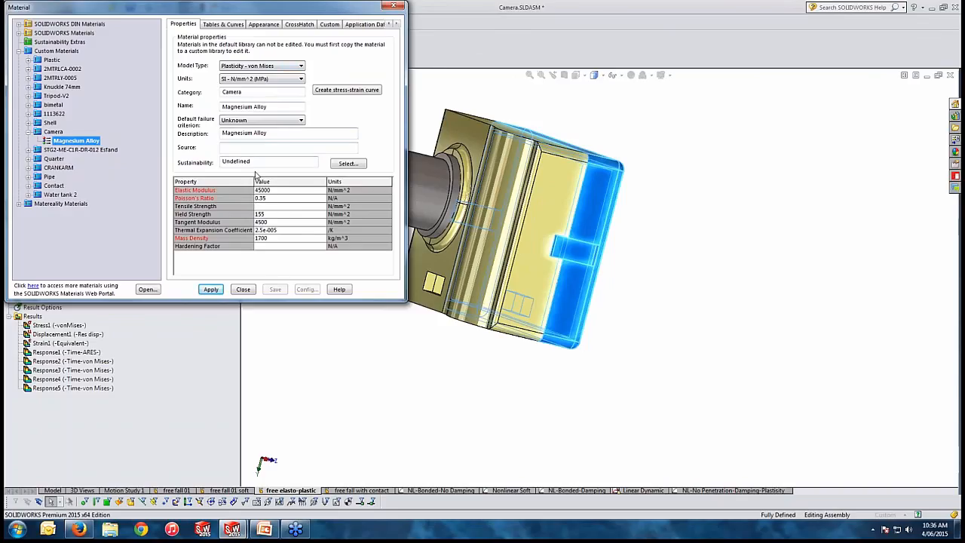
{"action": "left_click", "coordinate": [253, 68]}
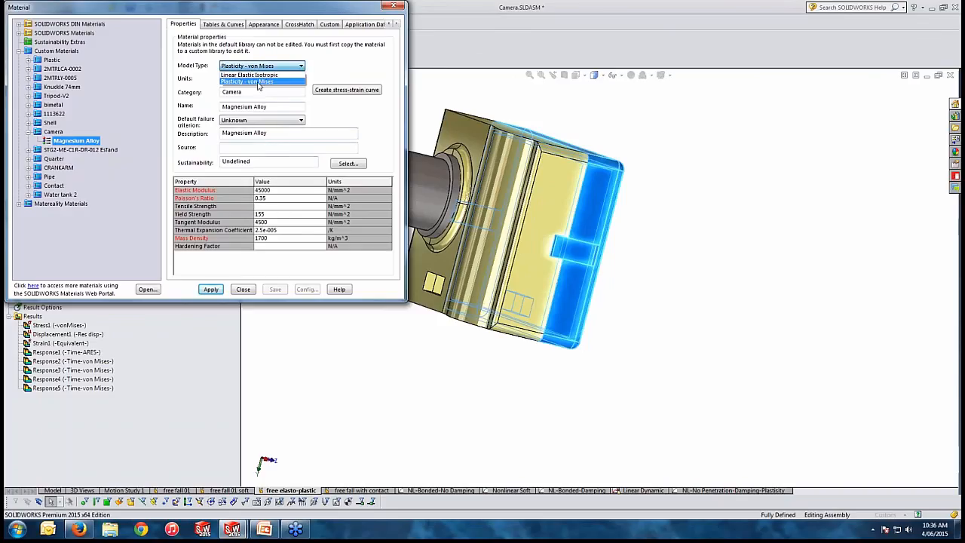
{"action": "left_click", "coordinate": [264, 81]}
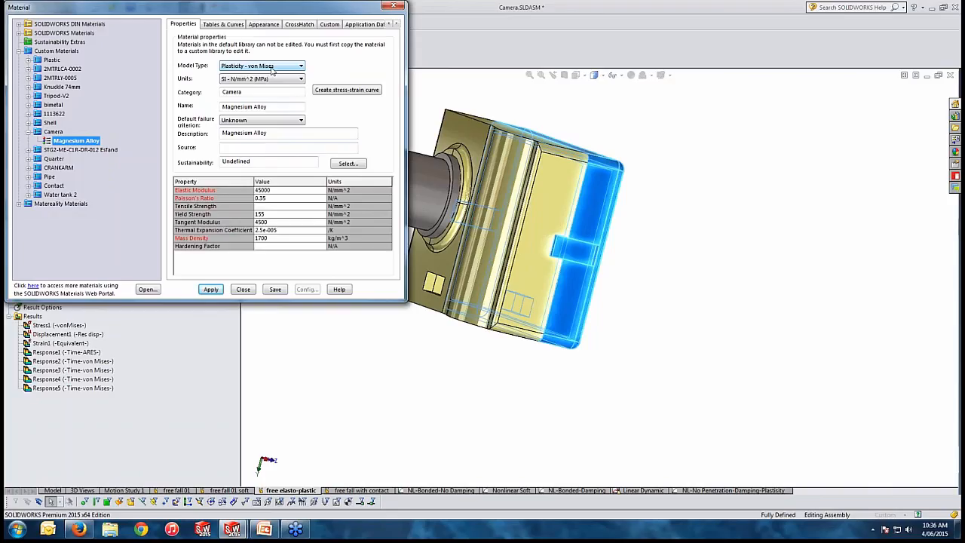
{"action": "left_click", "coordinate": [392, 6]}
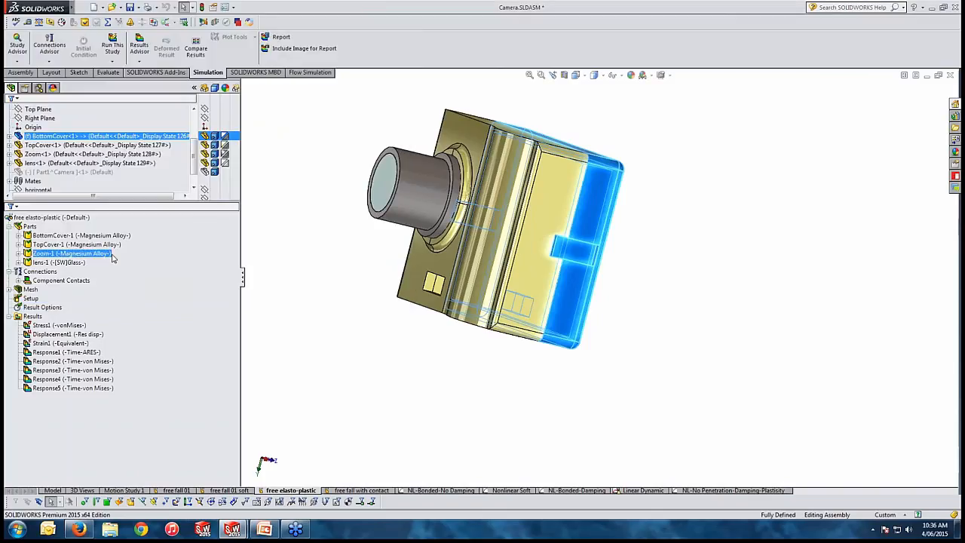
- Review the free elasto-plastic study's drop test setup, including drop height, gravity and target stiffness, and close it without changes
{"action": "left_click", "coordinate": [30, 299]}
{"action": "left_click", "coordinate": [96, 310]}
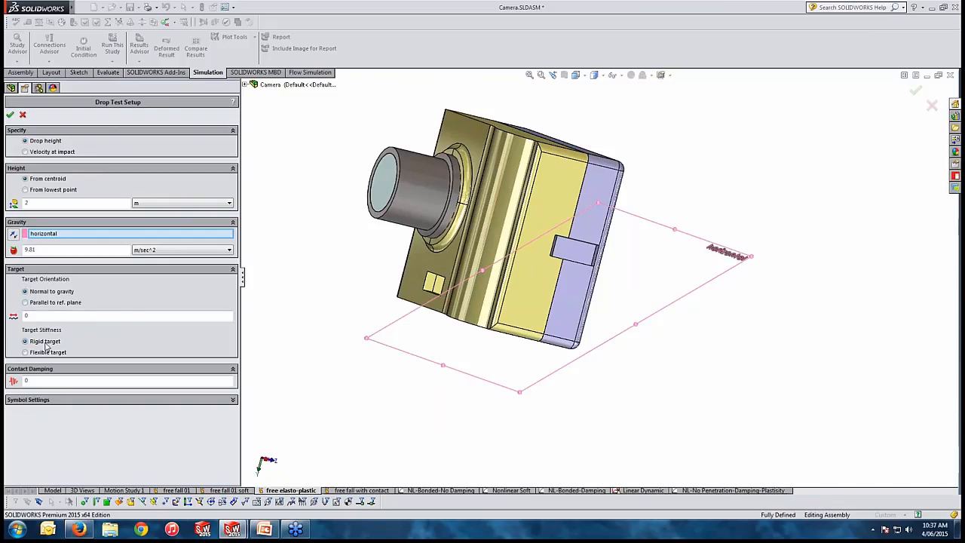
{"action": "left_click", "coordinate": [22, 115]}
{"action": "middle_click_drag", "start_coordinate": [329, 345], "coordinate": [354, 345]}
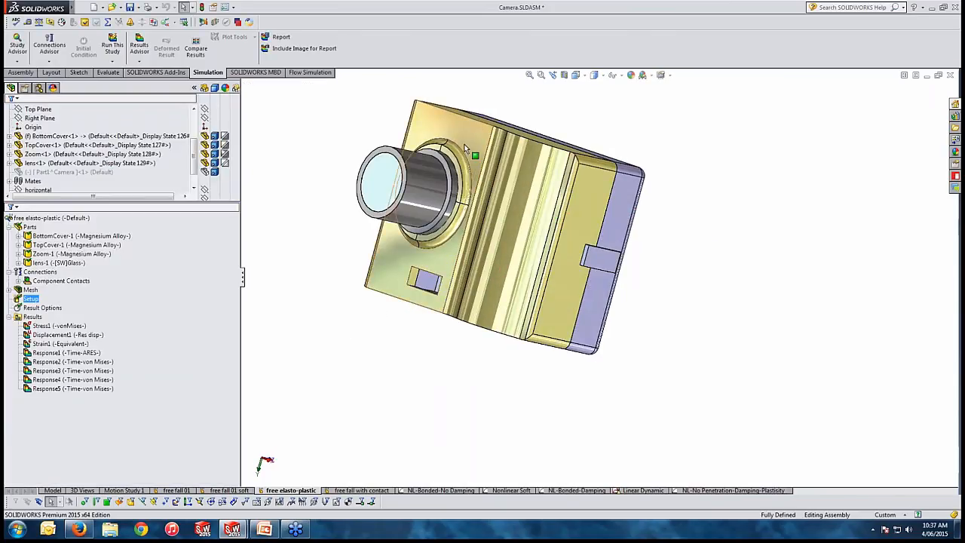
- Display the Stress1 von Mises plot of the free elasto-plastic study and examine the impact edge
{"action": "left_click", "coordinate": [60, 327]}
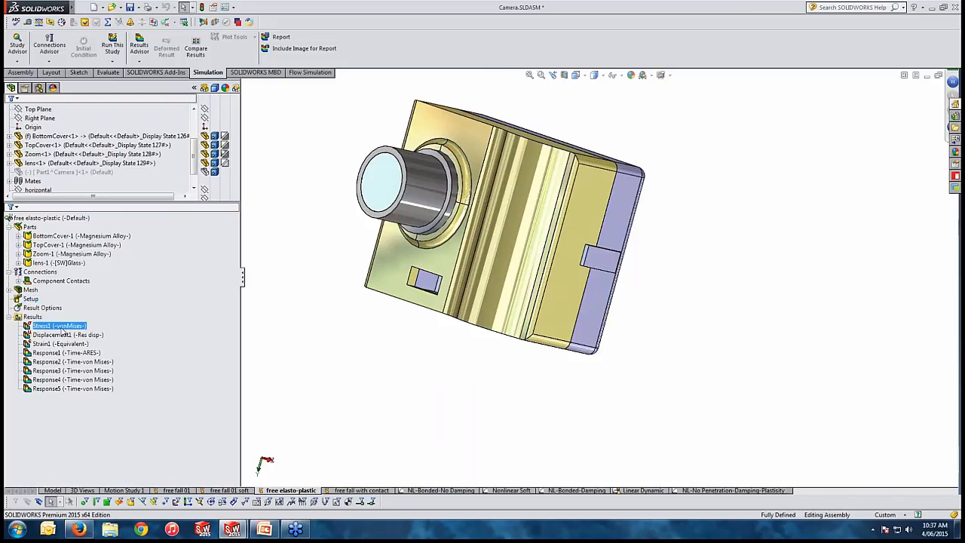
{"action": "double_click", "coordinate": [64, 330]}
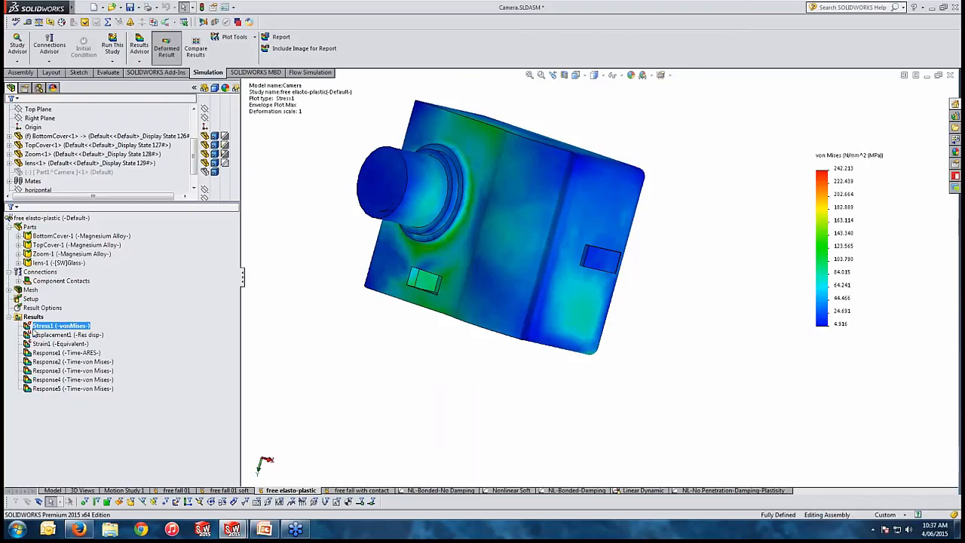
{"action": "middle_click_drag", "start_coordinate": [405, 346], "coordinate": [390, 243]}
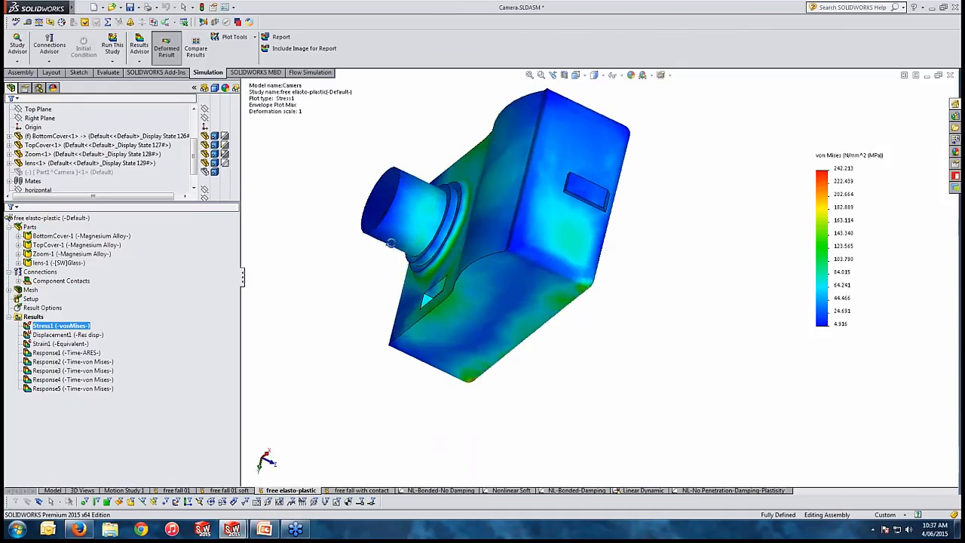
- Pin the Stress1 plot definition open and display the von Mises stress at plot step 1, advancing to plot step 3
{"action": "double_click", "coordinate": [75, 329]}
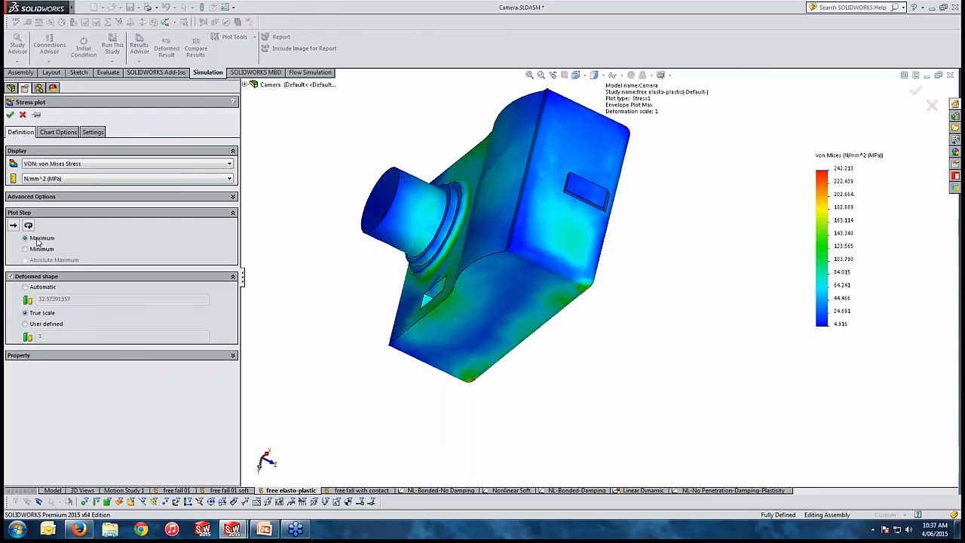
{"action": "left_click", "coordinate": [13, 224]}
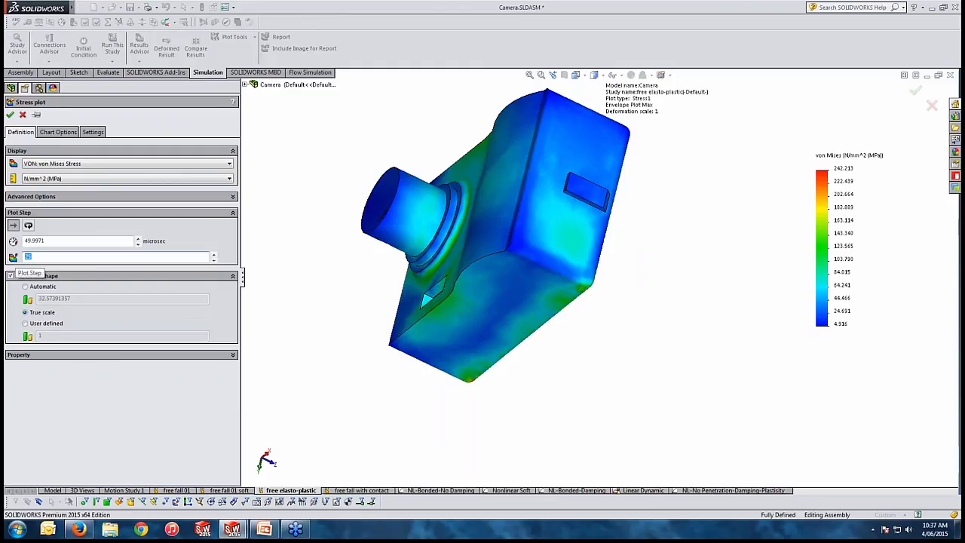
{"action": "left_click", "coordinate": [35, 115]}
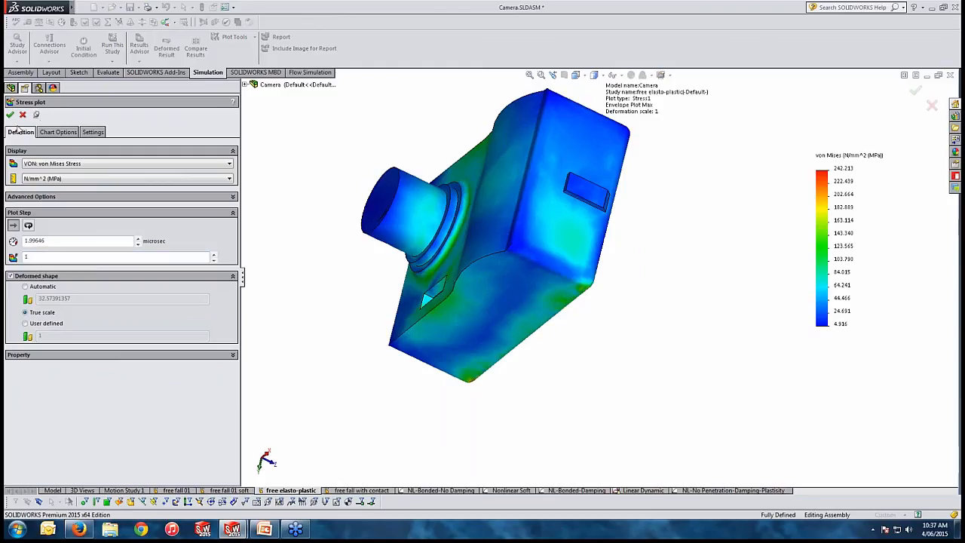
{"action": "left_click", "coordinate": [10, 115]}
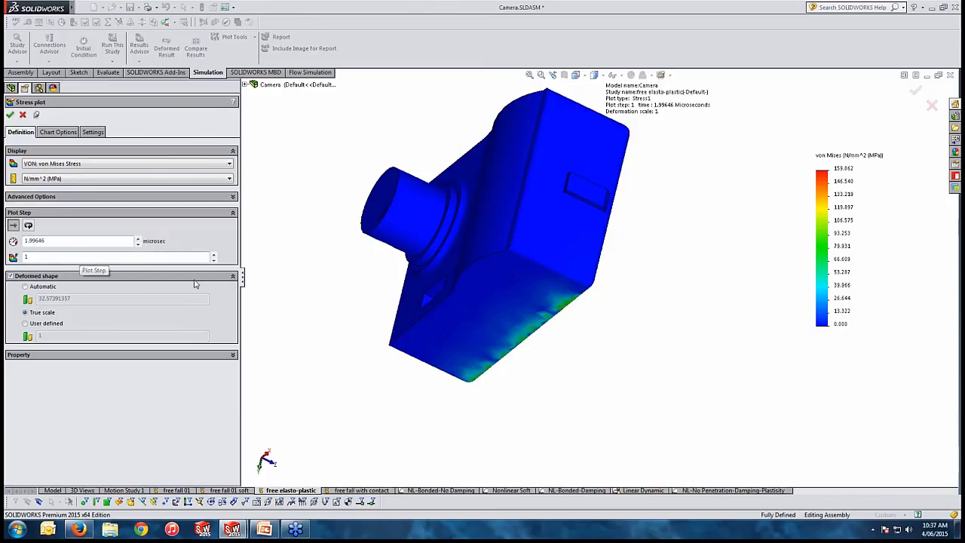
{"action": "middle_click_drag", "start_coordinate": [478, 303], "coordinate": [463, 296]}
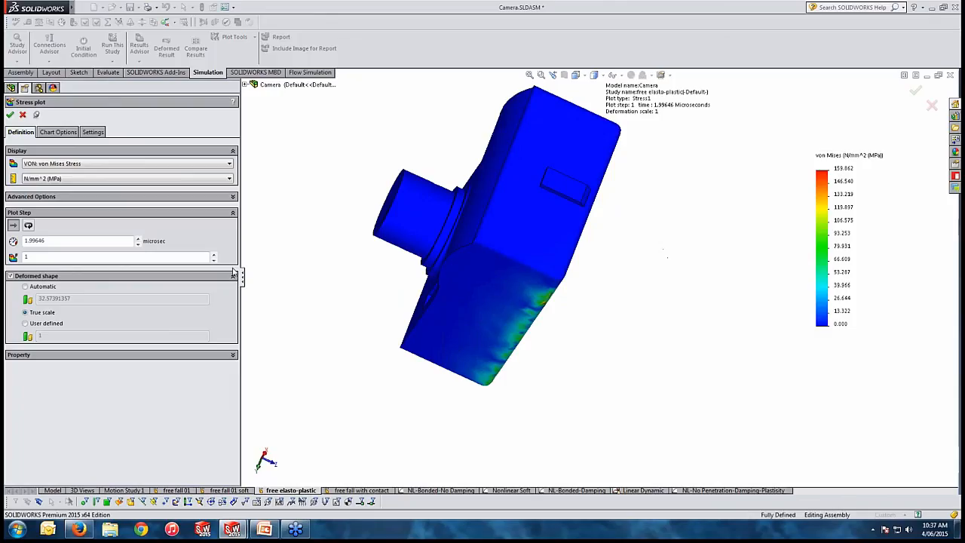
{"action": "left_click", "coordinate": [214, 254]}
{"action": "left_click", "coordinate": [214, 254]}
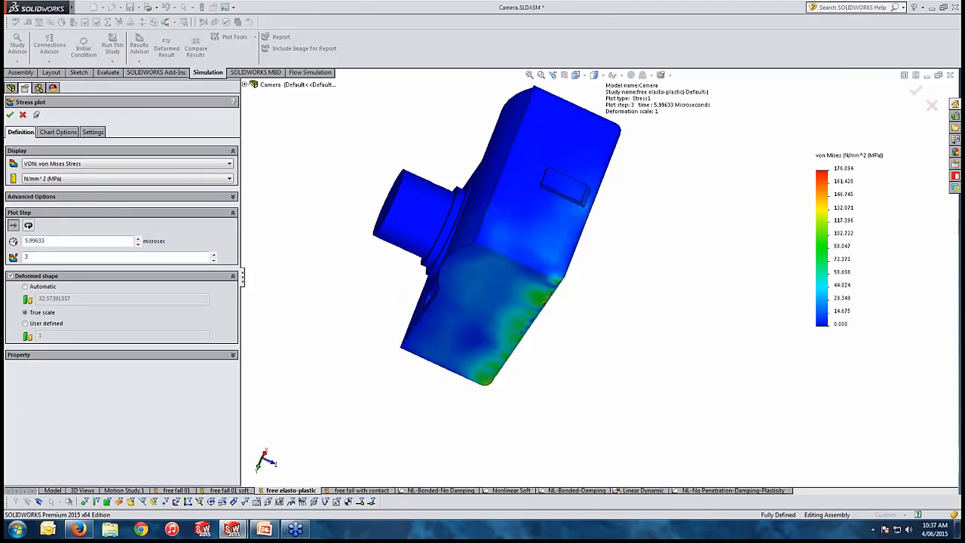
- Set the Stress1 plot to the maximum envelope across all steps and close its definition
{"action": "left_click", "coordinate": [28, 225]}
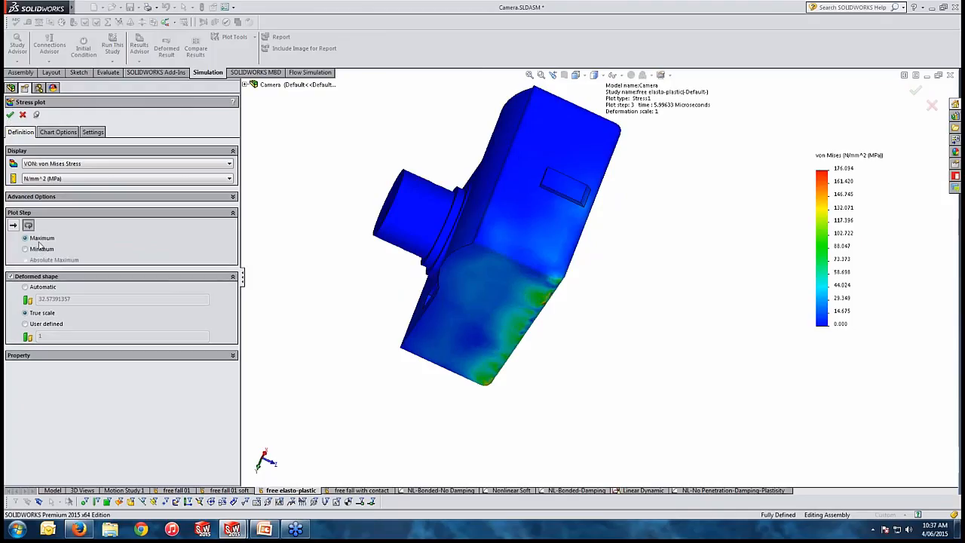
{"action": "left_click", "coordinate": [10, 115]}
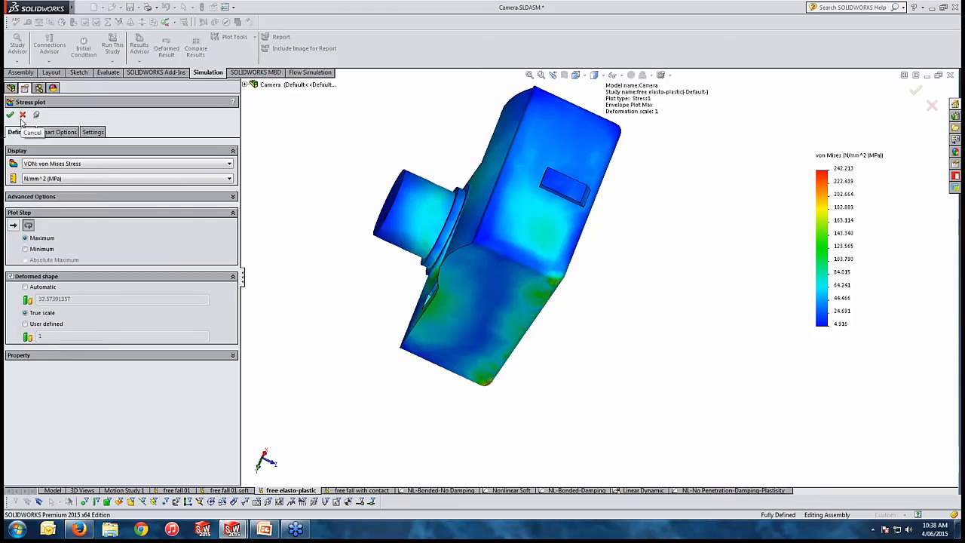
{"action": "left_click", "coordinate": [22, 115]}
- Reopen the Stress1 plot definition to review its plot step and deformed shape settings, and close it without changes
{"action": "right_click", "coordinate": [60, 326]}
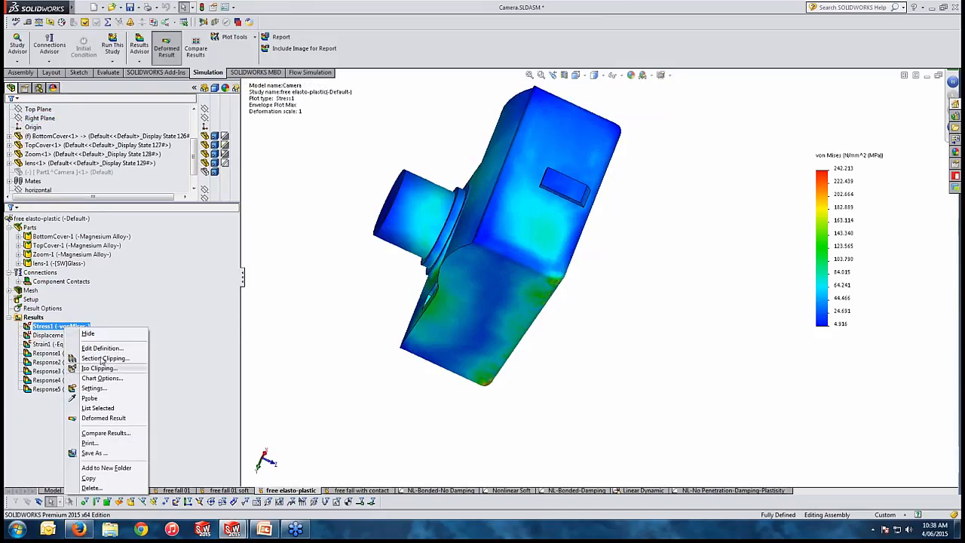
{"action": "left_click", "coordinate": [101, 347]}
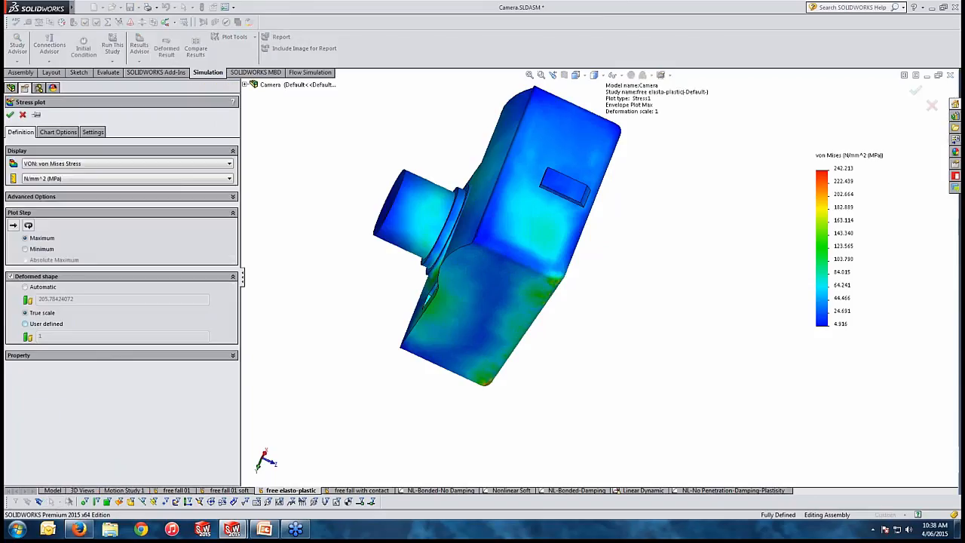
{"action": "left_click", "coordinate": [10, 114]}
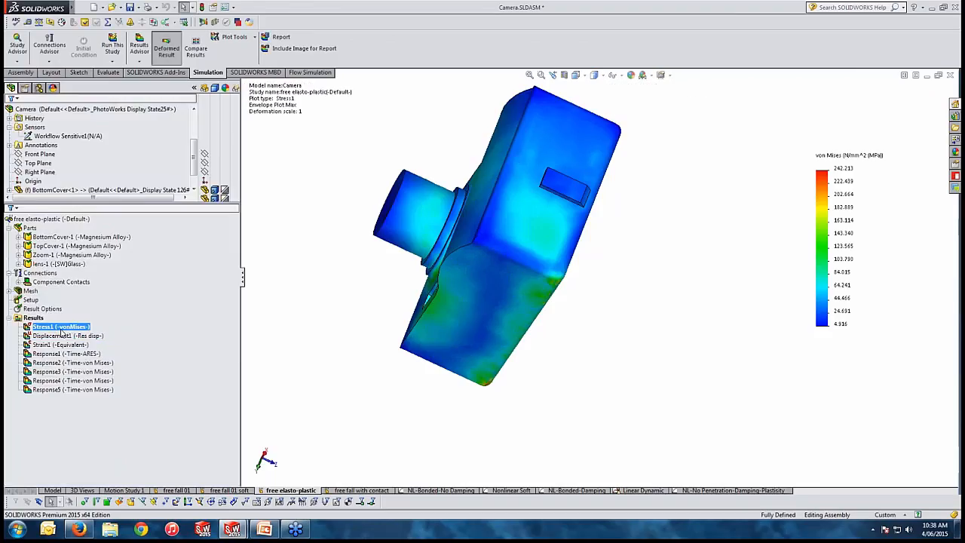
{"action": "right_click", "coordinate": [60, 327]}
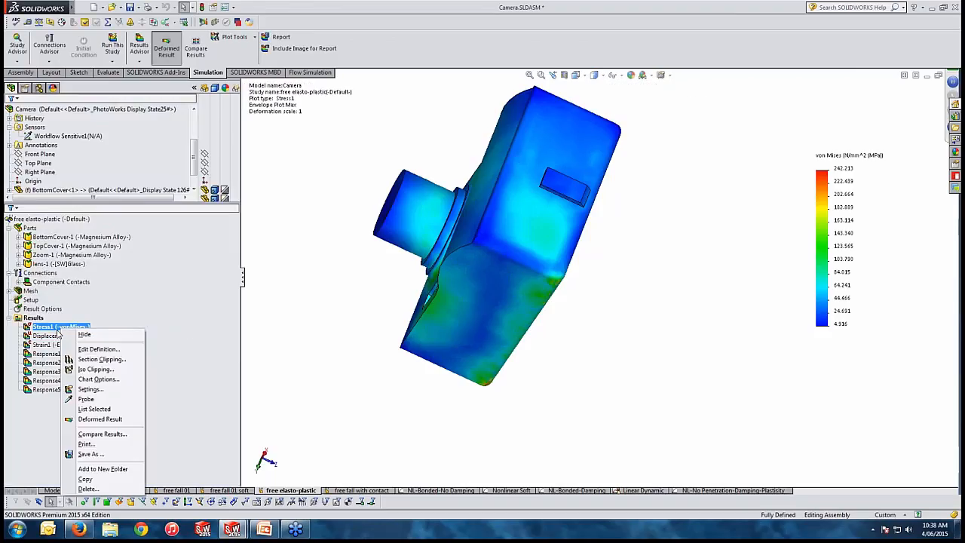
{"action": "left_click", "coordinate": [365, 380]}
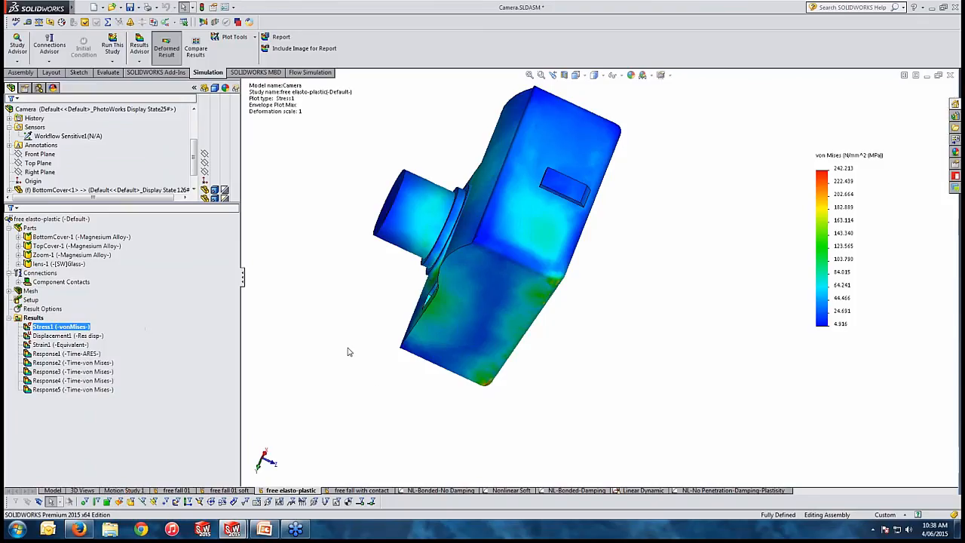
- Compare the Displacement1 and Stress1 plots of the free elasto-plastic study on the lens side of the camera
{"action": "middle_click_drag", "start_coordinate": [340, 329], "coordinate": [611, 241]}
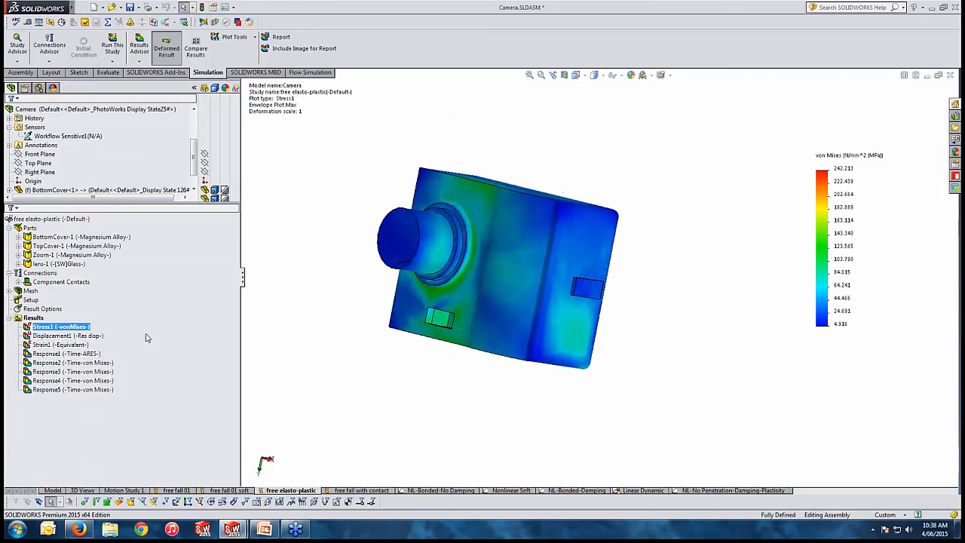
{"action": "double_click", "coordinate": [95, 335]}
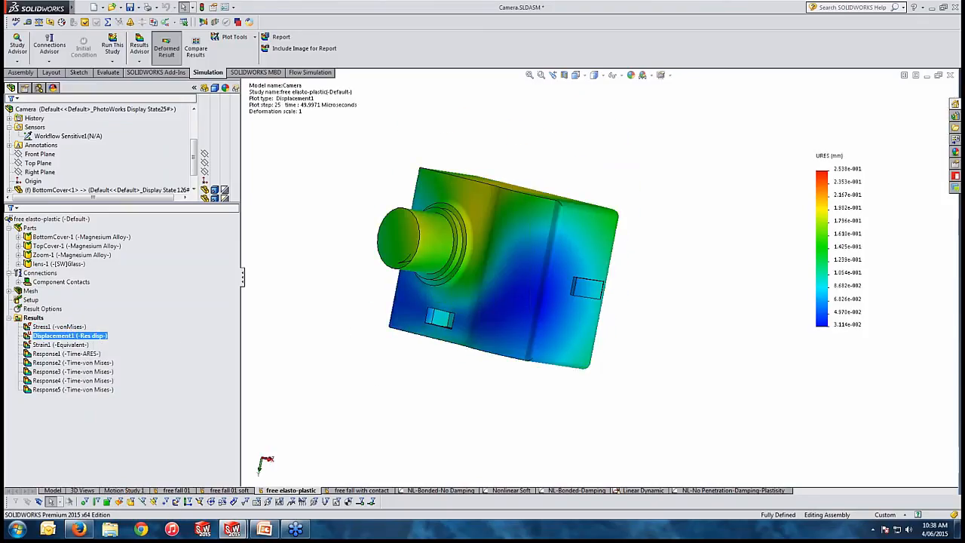
{"action": "right_click", "coordinate": [94, 336]}
{"action": "double_click", "coordinate": [56, 327]}
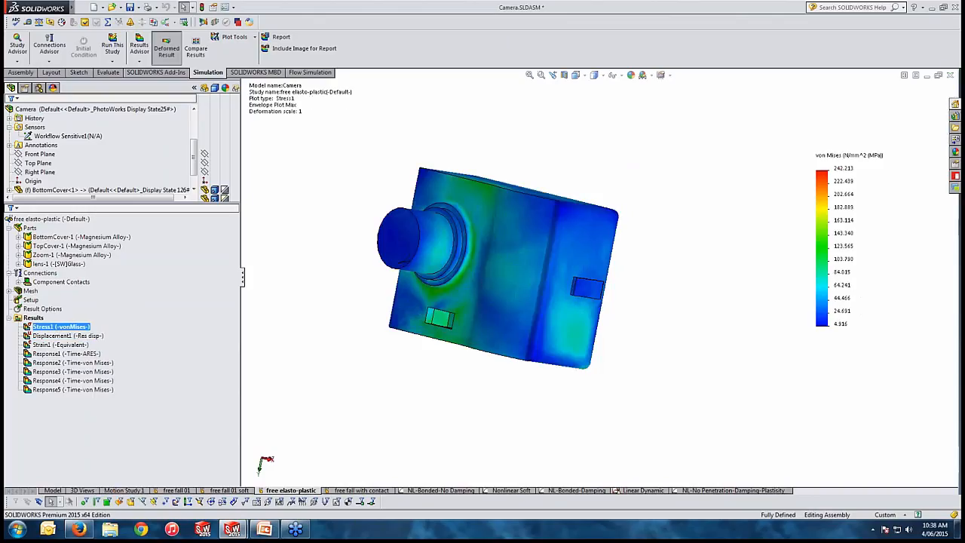
{"action": "right_click", "coordinate": [56, 327]}
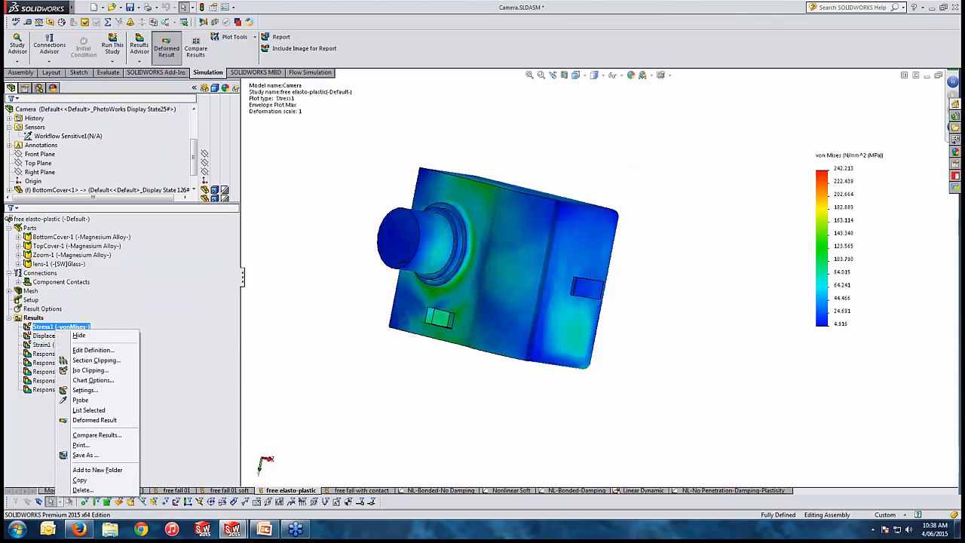
- Display the Displacement1 plot of the free elasto-plastic study, play its drop animation, and close the animation
{"action": "double_click", "coordinate": [43, 337]}
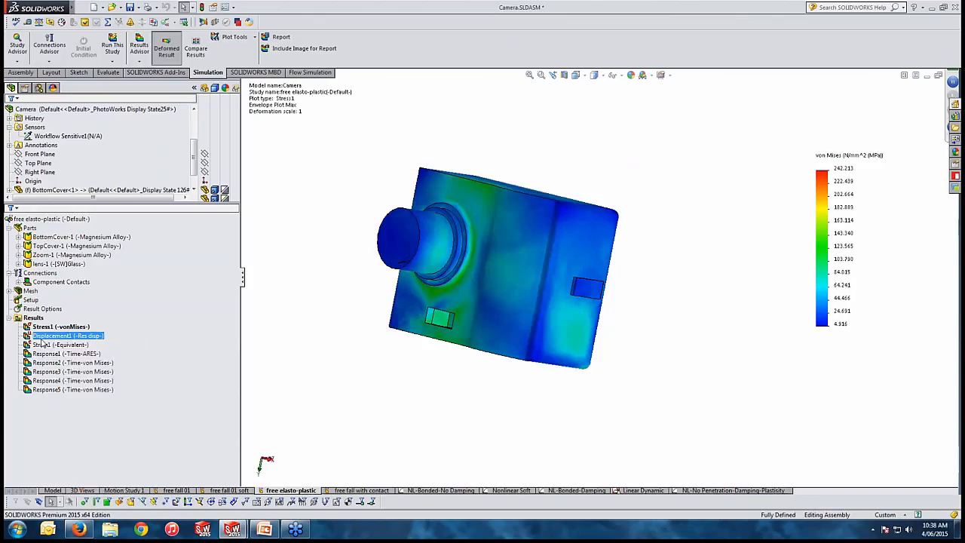
{"action": "right_click", "coordinate": [44, 337]}
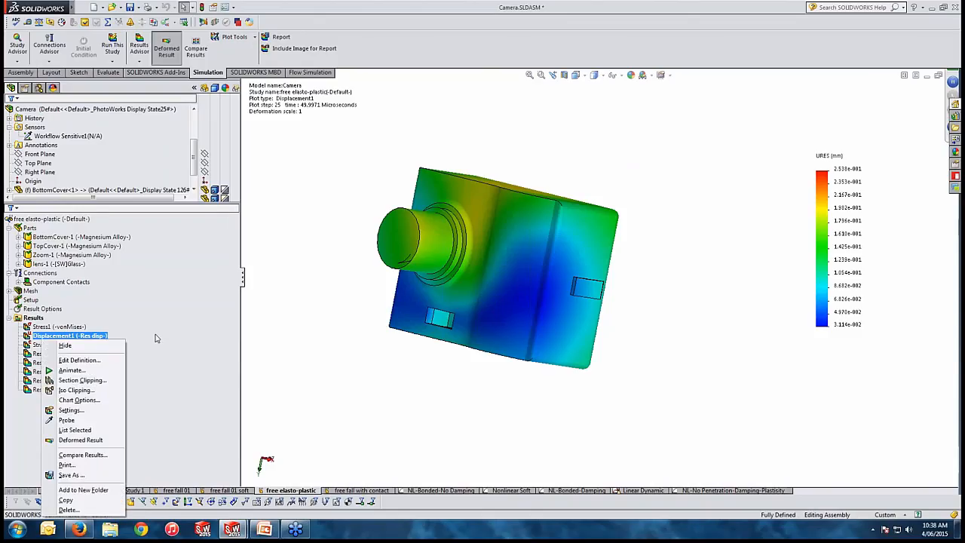
{"action": "left_click", "coordinate": [104, 354]}
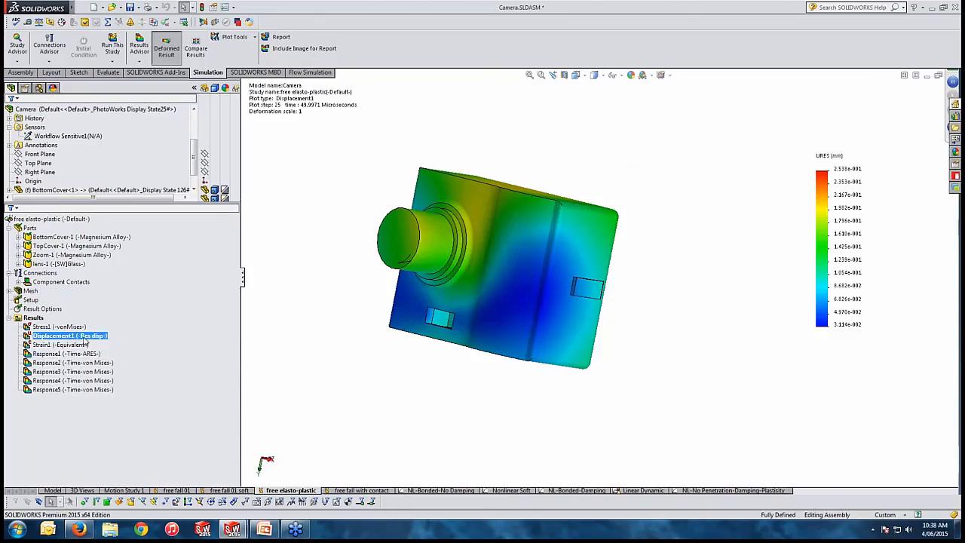
{"action": "right_click", "coordinate": [86, 354]}
{"action": "left_click", "coordinate": [113, 370]}
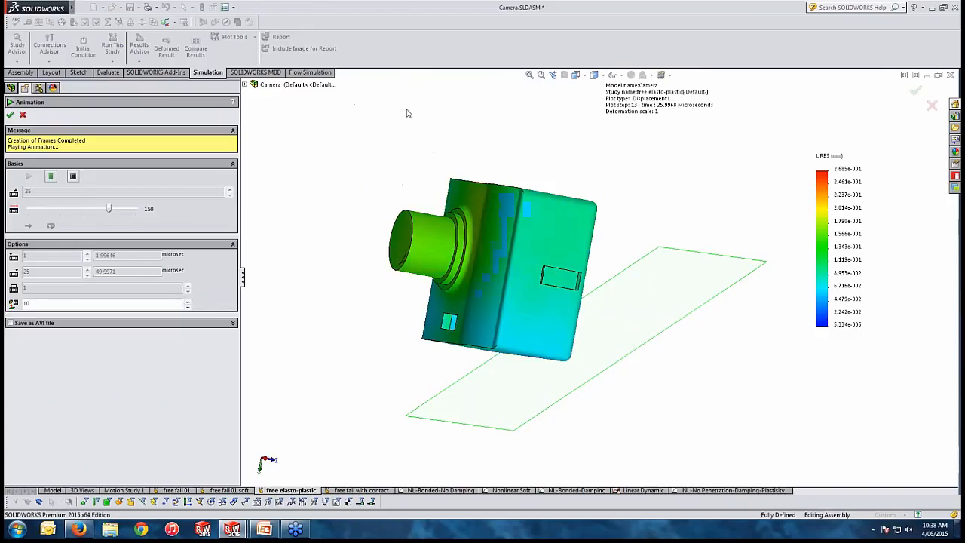
{"action": "left_click", "coordinate": [22, 116]}
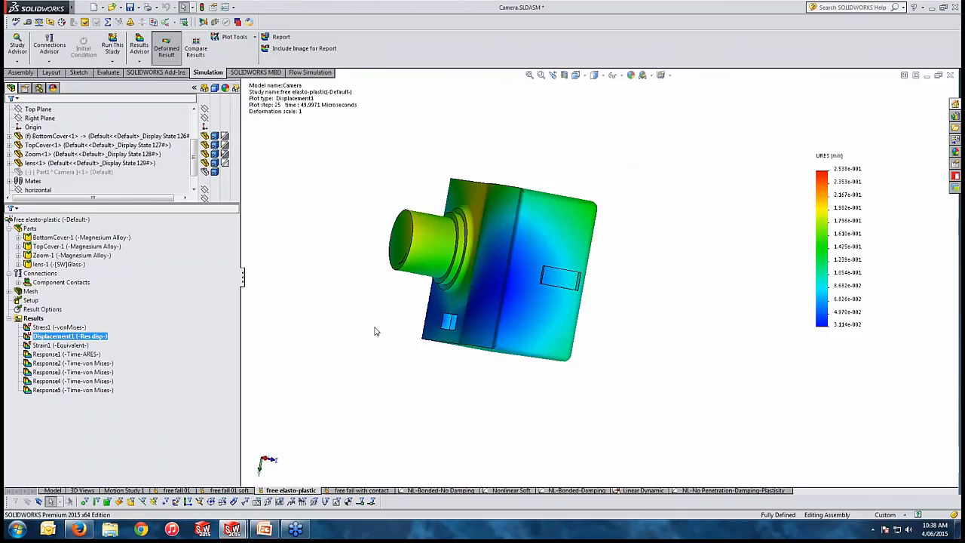
- Open the Response5 von Mises time history graph, enlarge it for reading, and close it
{"action": "left_click", "coordinate": [84, 390]}
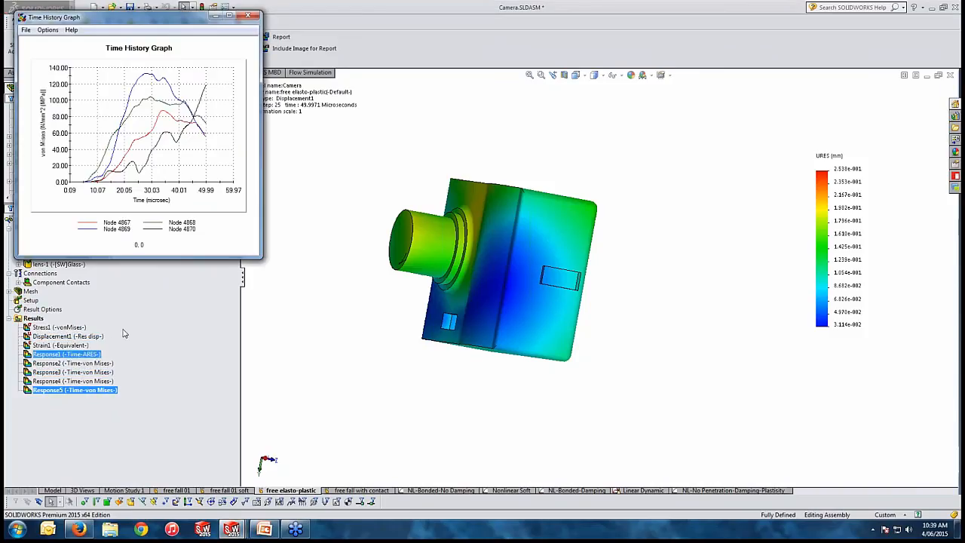
{"action": "left_click_drag", "start_coordinate": [258, 255], "coordinate": [308, 321]}
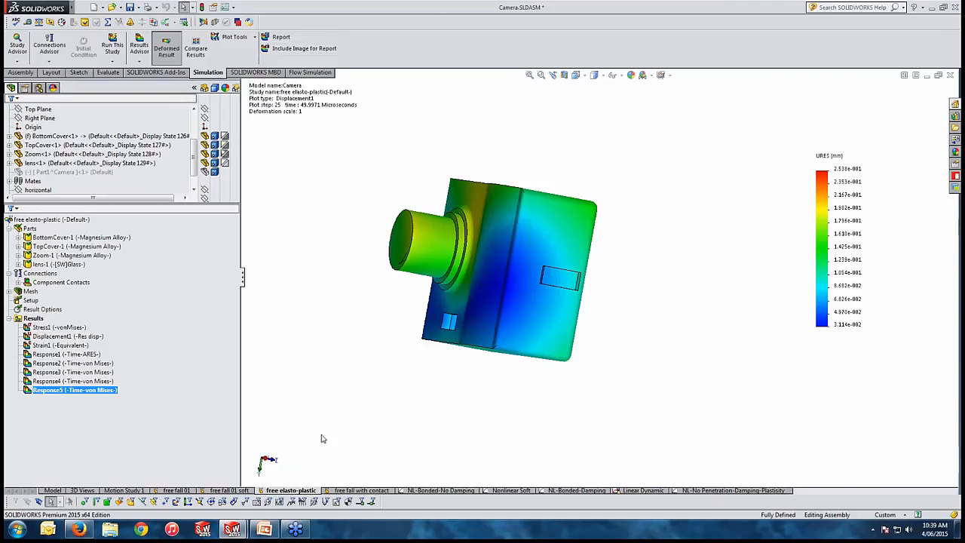
- Activate the free fall with contact study and examine the camera where the top and bottom covers meet
{"action": "left_click", "coordinate": [349, 491]}
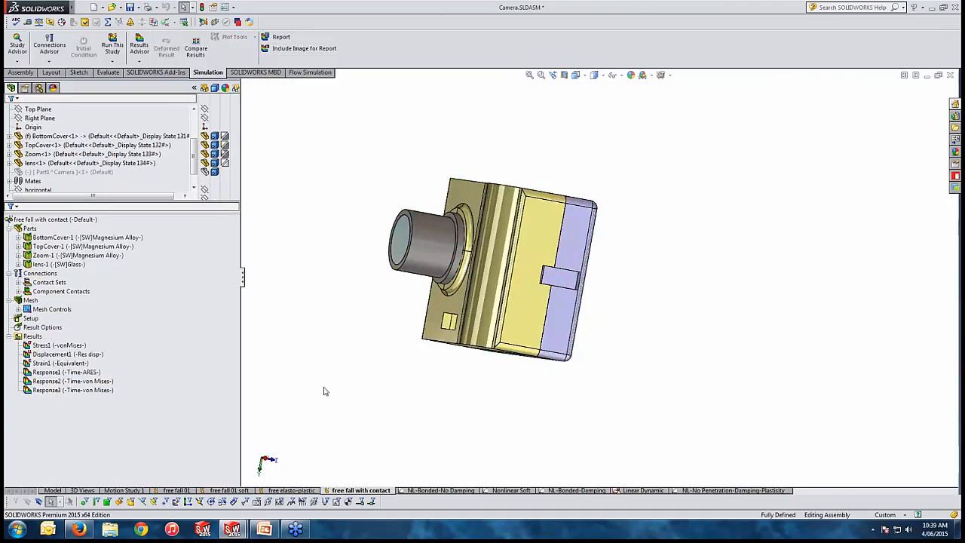
{"action": "middle_click_drag", "start_coordinate": [407, 344], "coordinate": [433, 358]}
{"action": "scroll", "coordinate": [567, 323], "scroll_direction": "down", "scroll_amount": 2}
{"action": "middle_click_drag", "start_coordinate": [567, 323], "coordinate": [568, 301]}
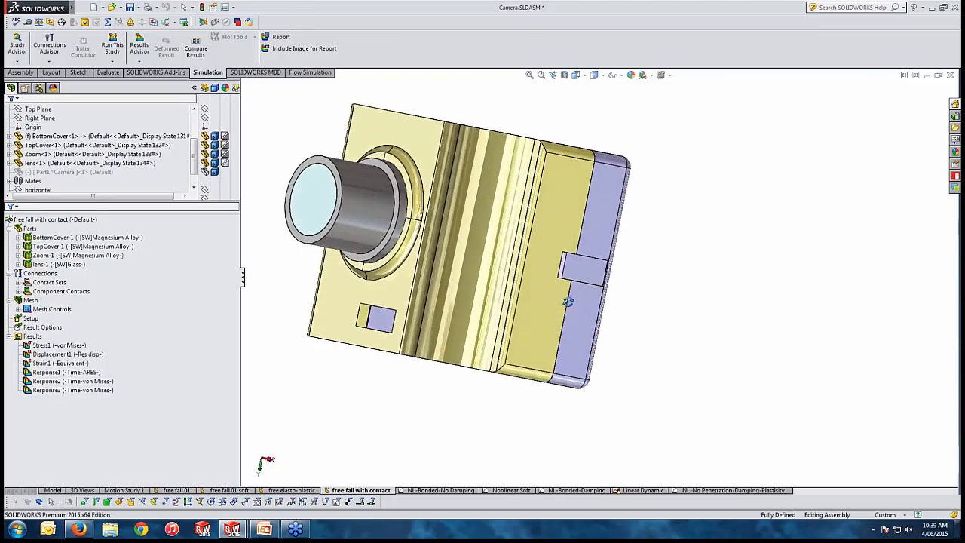
{"action": "scroll", "coordinate": [573, 300], "scroll_direction": "up", "scroll_amount": 2}
- Open the no-penetration contact set between BottomCover and TopCover, review both of its faces, and close the definition
{"action": "left_click", "coordinate": [40, 283]}
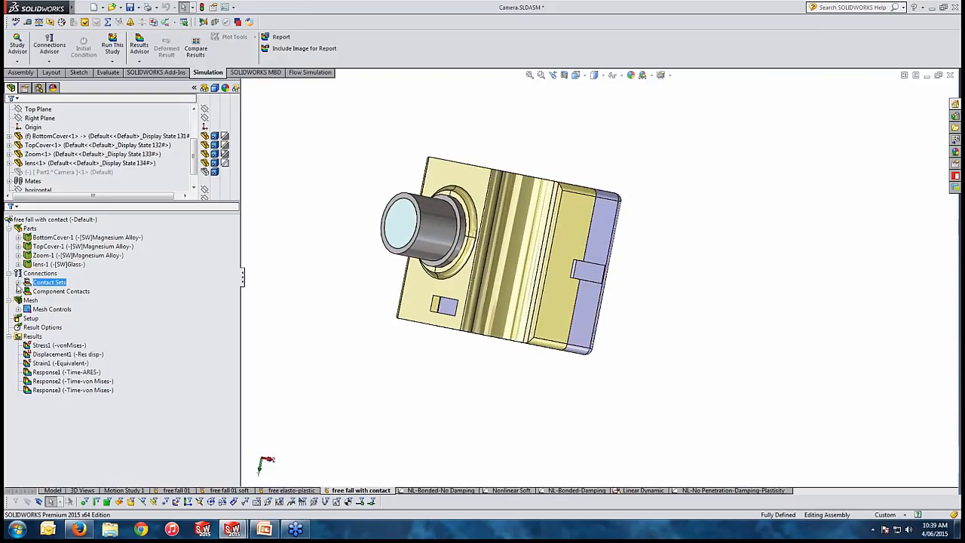
{"action": "left_click", "coordinate": [18, 283]}
{"action": "left_click", "coordinate": [73, 292]}
{"action": "right_click", "coordinate": [74, 293]}
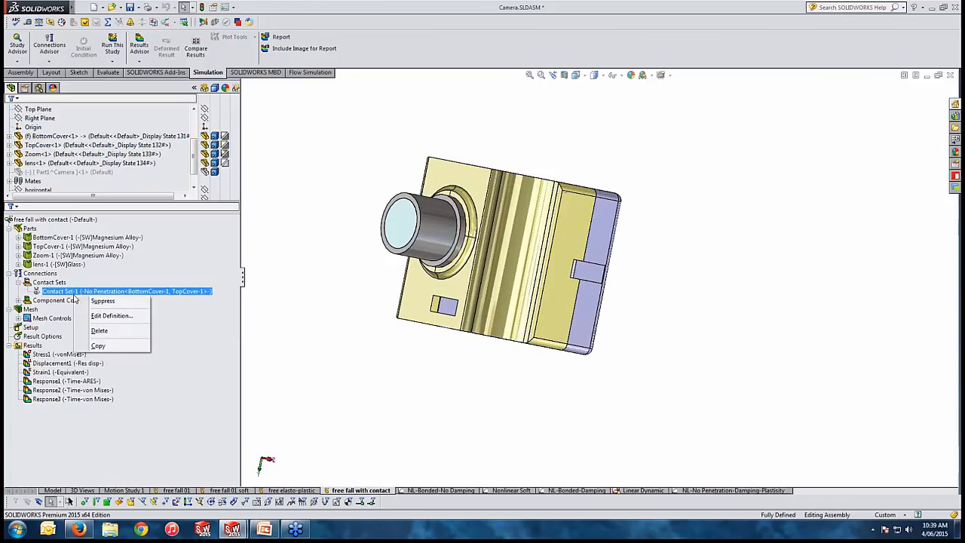
{"action": "left_click", "coordinate": [102, 315]}
{"action": "left_click", "coordinate": [65, 160]}
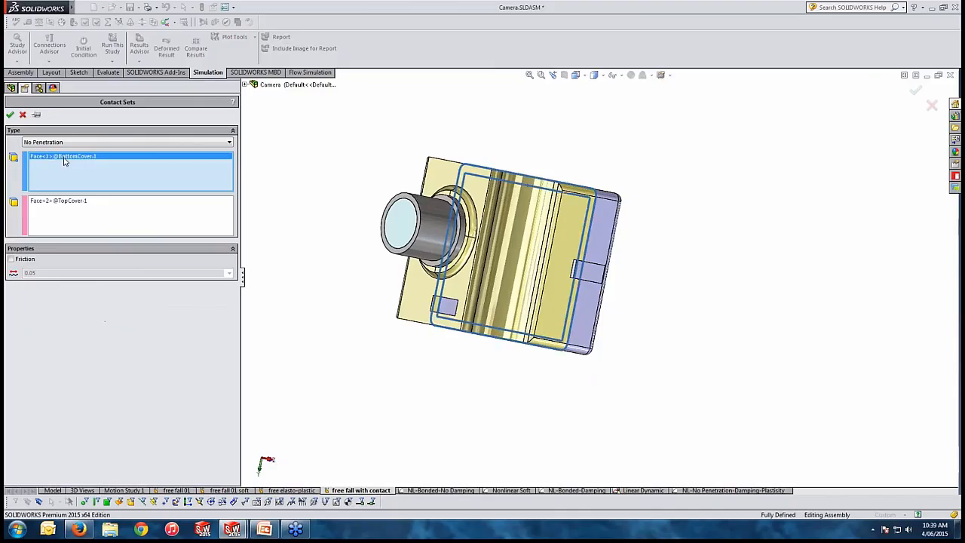
{"action": "left_click", "coordinate": [61, 204]}
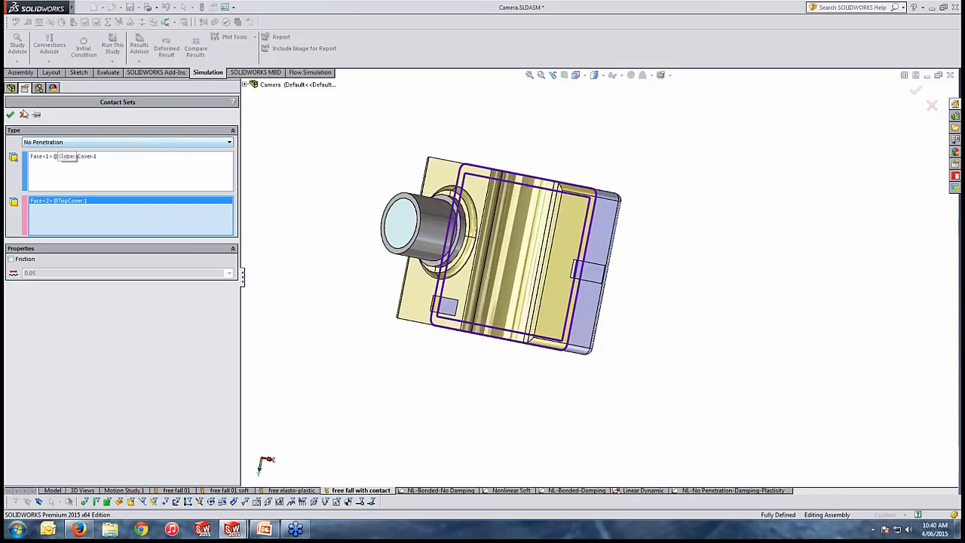
{"action": "key", "text": "Return"}
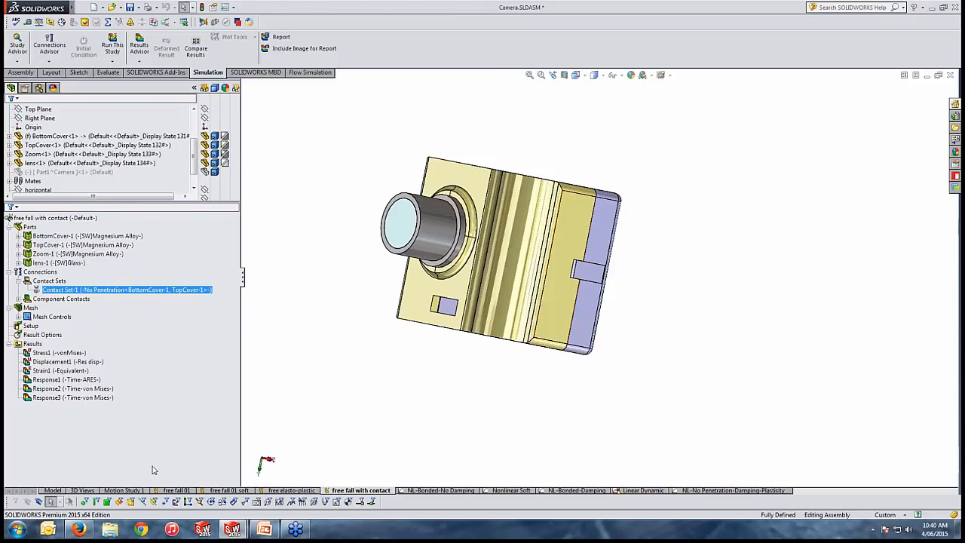
- Review the drop height, gravity and target stiffness in the contact study's drop test setup, and close it without changes
{"action": "left_click", "coordinate": [32, 326]}
{"action": "right_click", "coordinate": [36, 332]}
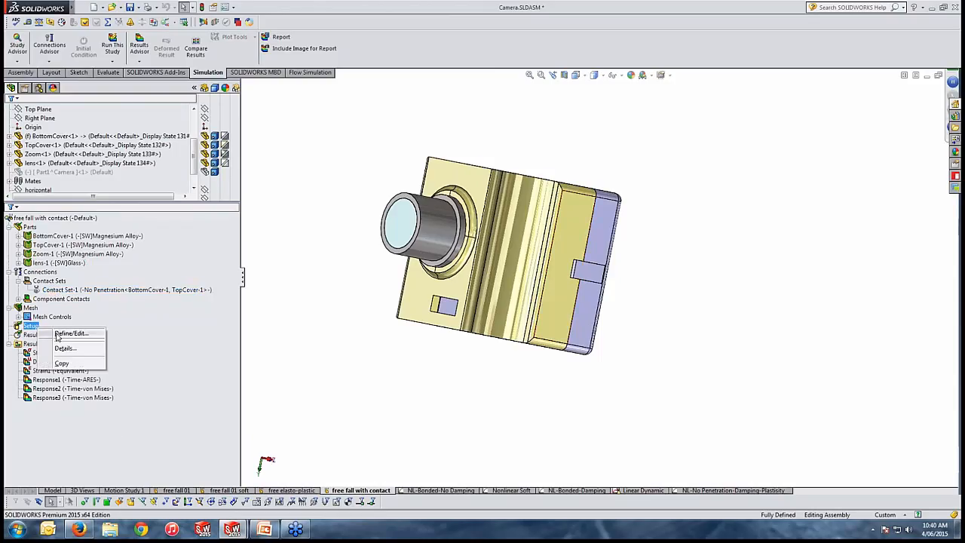
{"action": "left_click", "coordinate": [56, 334]}
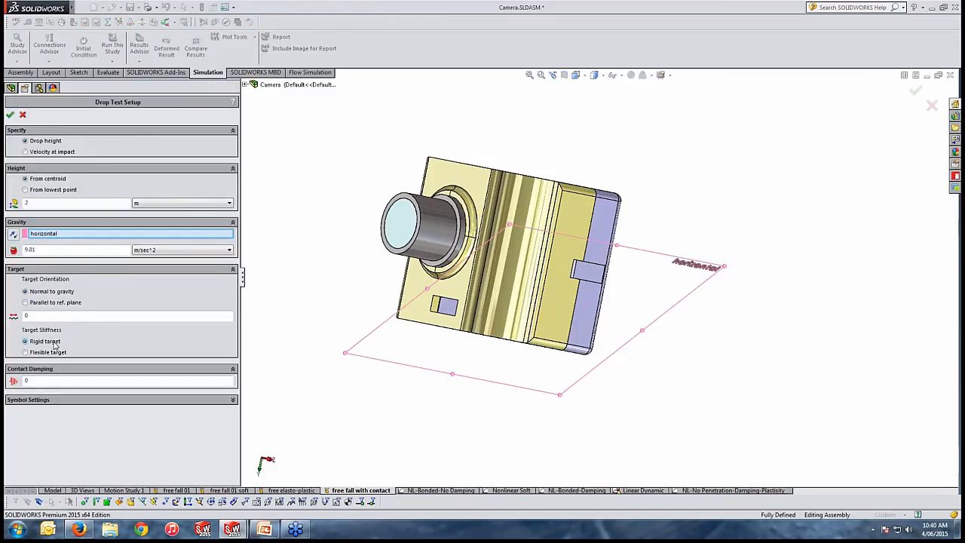
{"action": "left_click", "coordinate": [23, 115]}
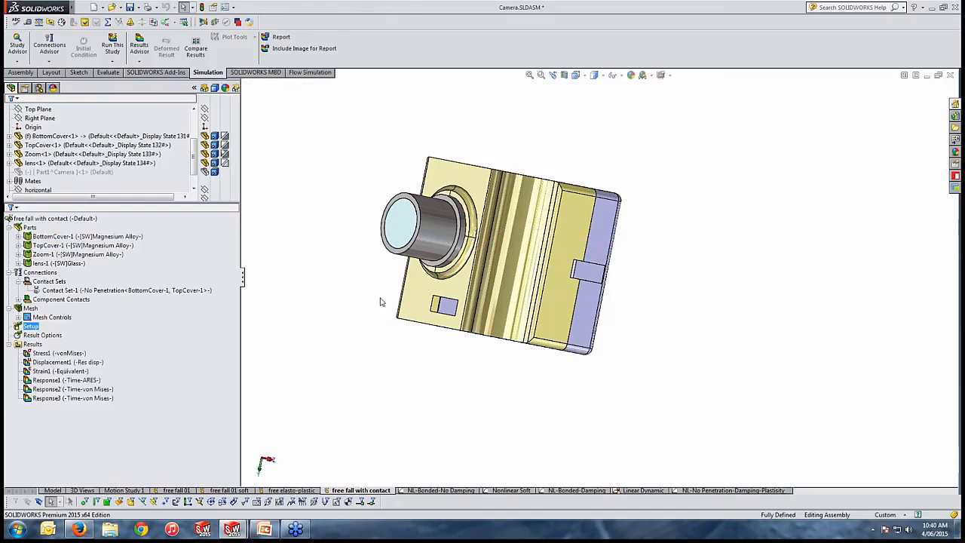
- Display the contact study's Stress1 von Mises plot and examine the clip, the cover seam and the impact edge
{"action": "double_click", "coordinate": [59, 353]}
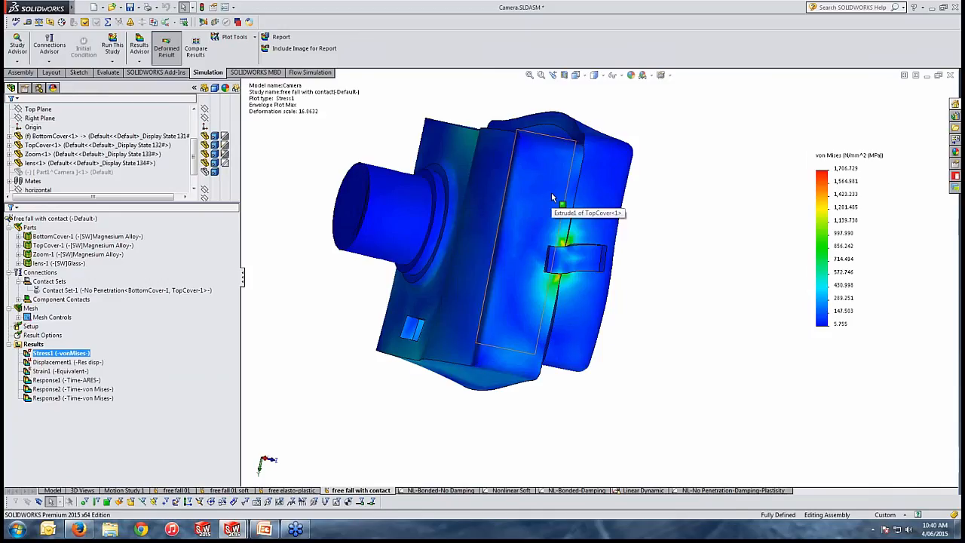
{"action": "scroll", "coordinate": [551, 192], "scroll_direction": "down", "scroll_amount": 5}
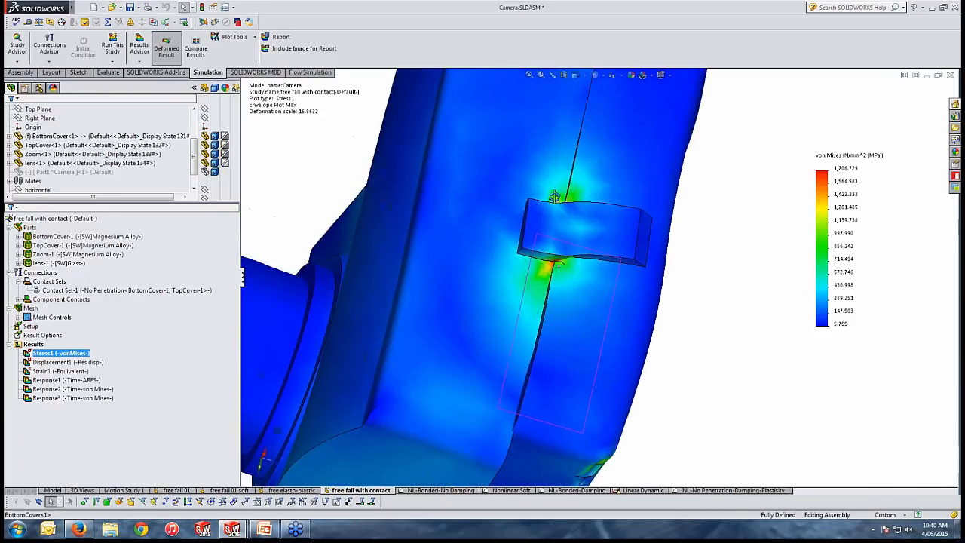
{"action": "middle_click_drag", "start_coordinate": [554, 198], "coordinate": [563, 263]}
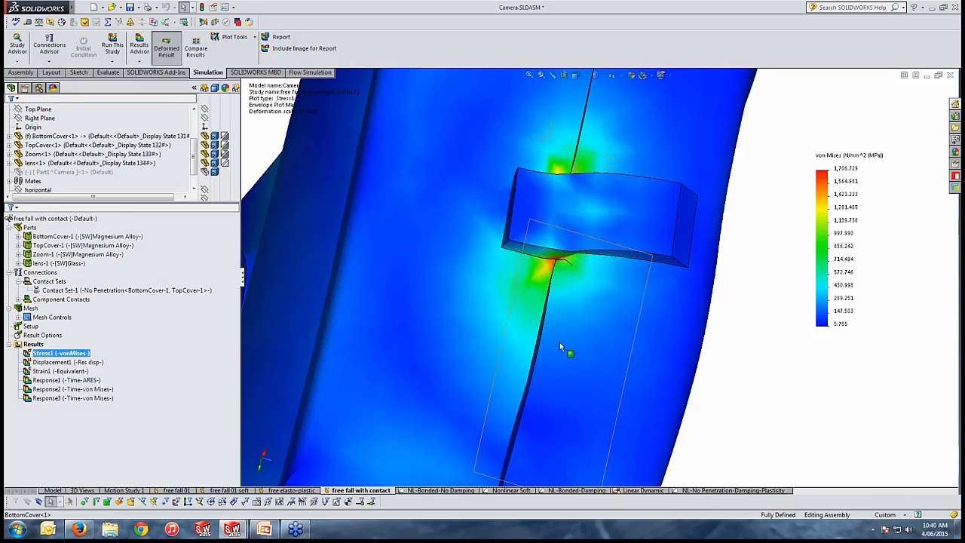
{"action": "scroll", "coordinate": [560, 345], "scroll_direction": "up", "scroll_amount": 3}
{"action": "mouse_move", "coordinate": [562, 356]}
{"action": "middle_mouse_down"}
{"action": "mouse_move", "coordinate": [549, 325]}
{"action": "mouse_move", "coordinate": [577, 354]}
{"action": "middle_mouse_up"}
{"action": "scroll", "coordinate": [626, 465], "scroll_direction": "up", "scroll_amount": 3}
{"action": "scroll", "coordinate": [623, 462], "scroll_direction": "down", "scroll_amount": 4}
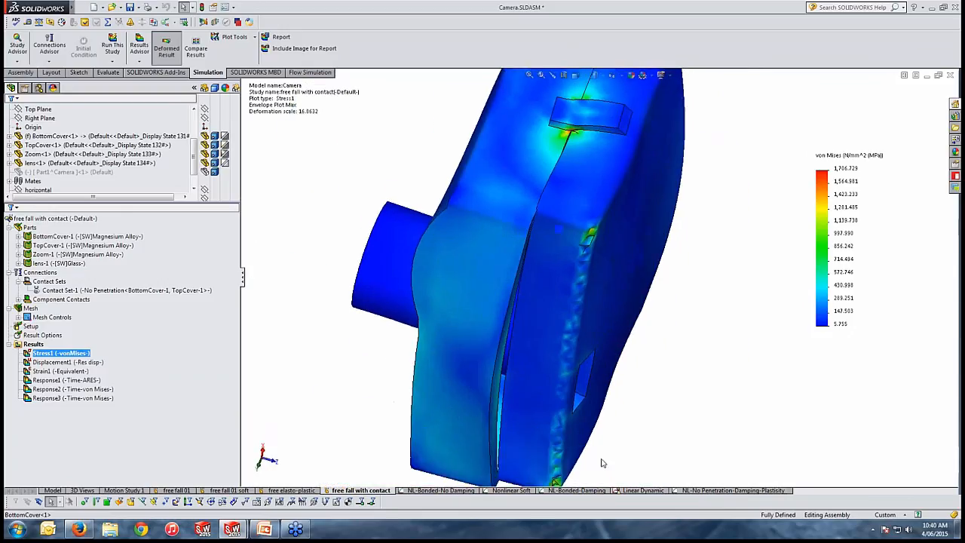
{"action": "scroll", "coordinate": [601, 452], "scroll_direction": "up", "scroll_amount": 2}
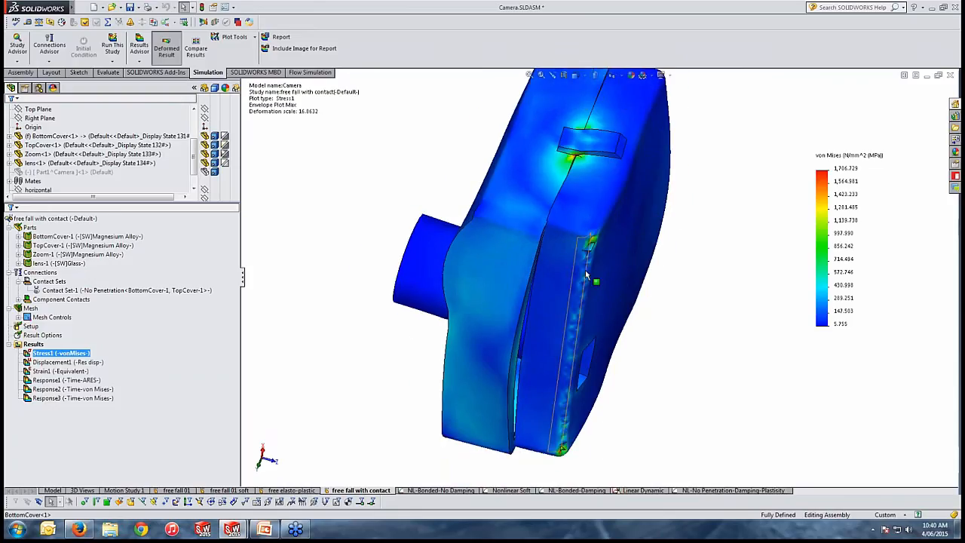
{"action": "scroll", "coordinate": [590, 139], "scroll_direction": "down", "scroll_amount": 3}
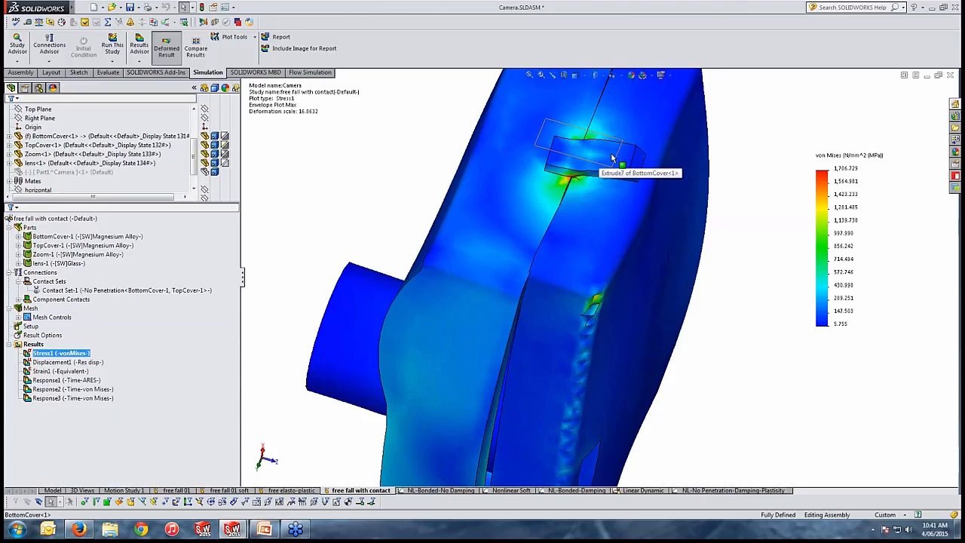
- Display the contact study's Displacement1 plot, play its drop animation, and close the animation
{"action": "right_click", "coordinate": [53, 354]}
{"action": "double_click", "coordinate": [54, 361]}
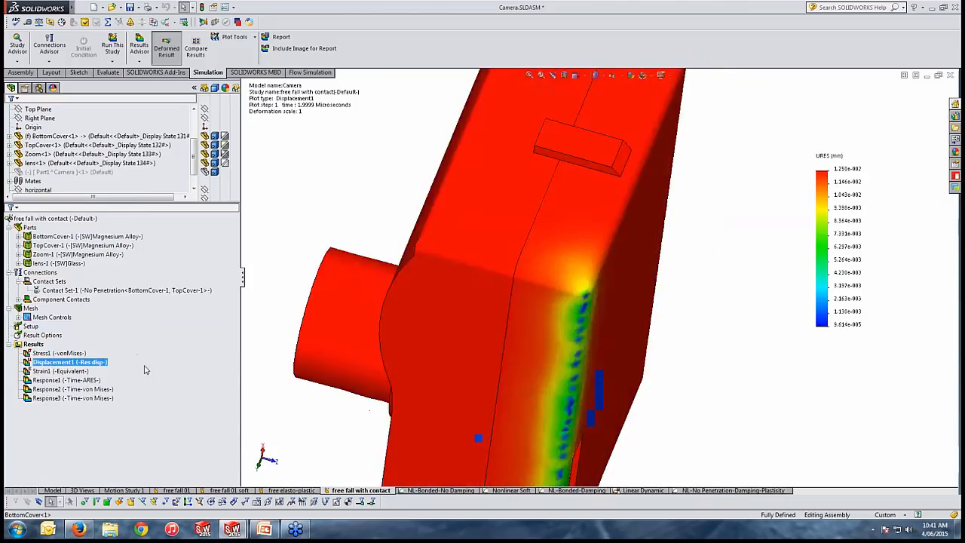
{"action": "scroll", "coordinate": [496, 361], "scroll_direction": "up", "scroll_amount": 3}
{"action": "middle_click_drag", "start_coordinate": [496, 361], "coordinate": [497, 433]}
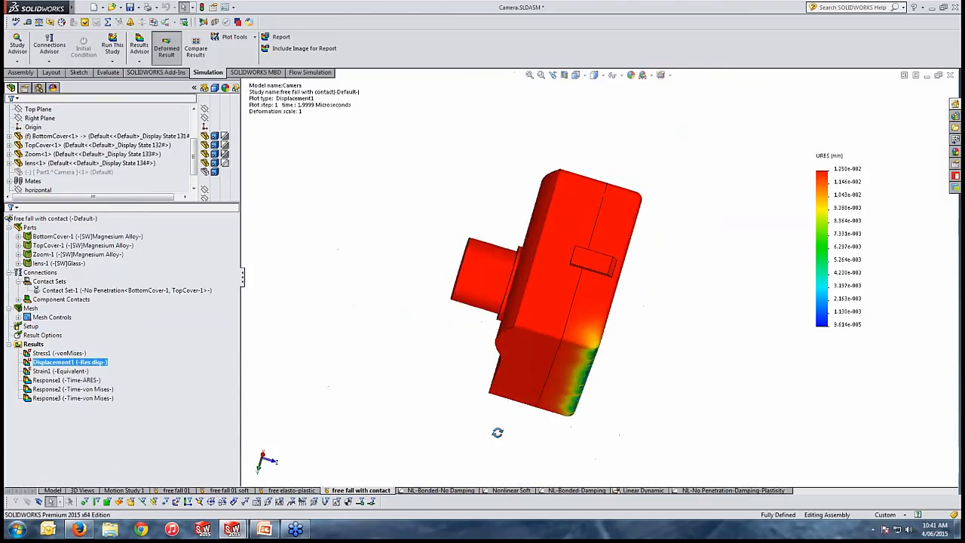
{"action": "right_click", "coordinate": [57, 362]}
{"action": "left_click", "coordinate": [85, 213]}
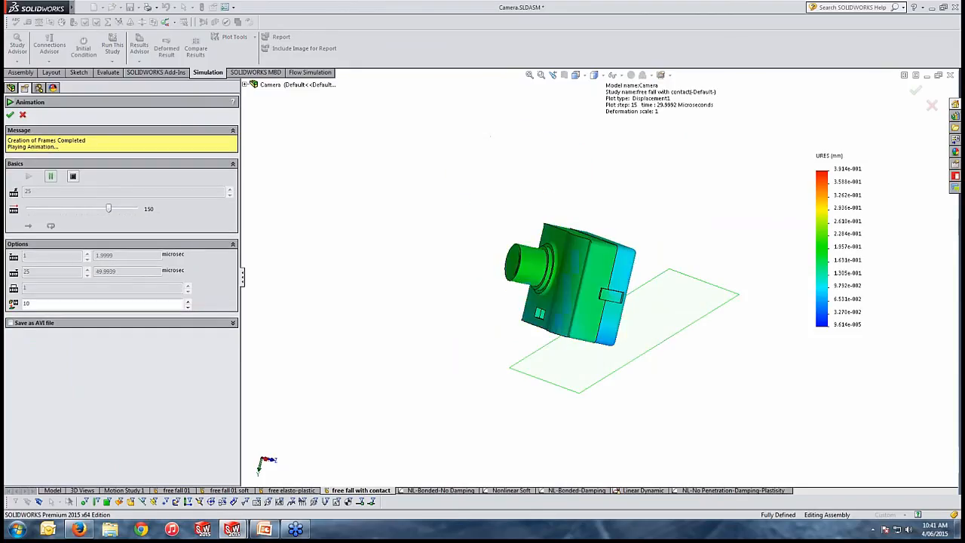
{"action": "left_click", "coordinate": [23, 117]}
- Set the Displacement1 plot's deformed shape to the automatic scale and apply the definition
{"action": "left_click", "coordinate": [65, 355]}
{"action": "double_click", "coordinate": [66, 362]}
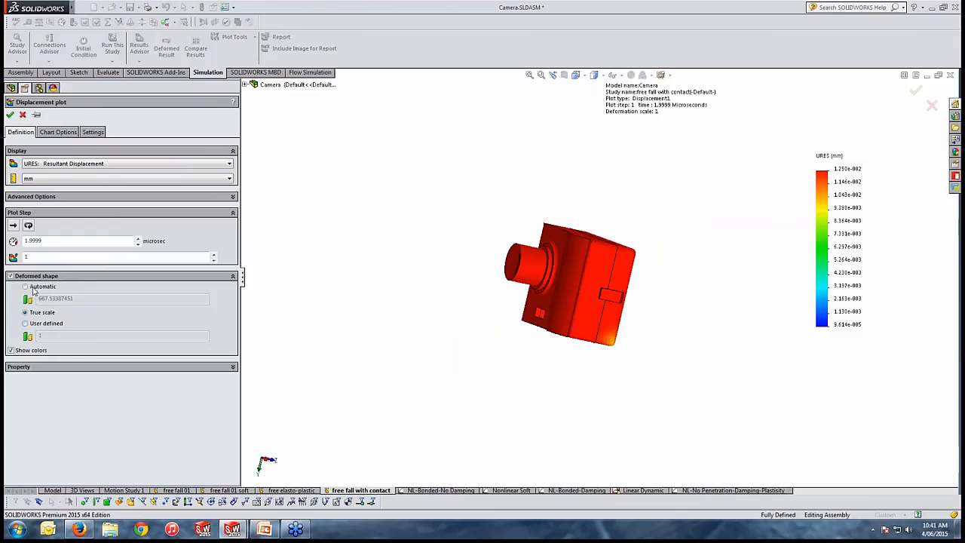
{"action": "left_click", "coordinate": [9, 116]}
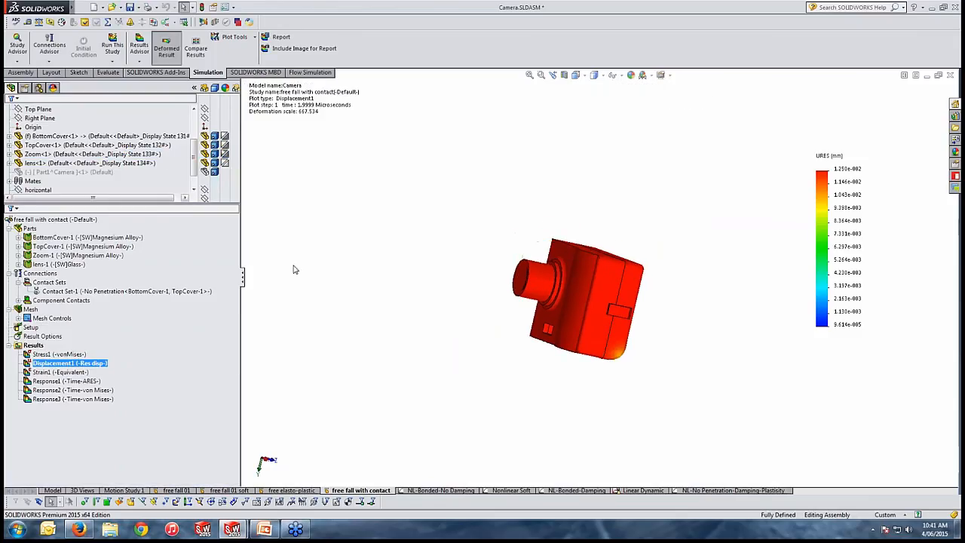
- Play the drop animation of the Displacement1 plot at the automatic deformation scale and close it
{"action": "right_click", "coordinate": [59, 366]}
{"action": "left_click", "coordinate": [87, 216]}
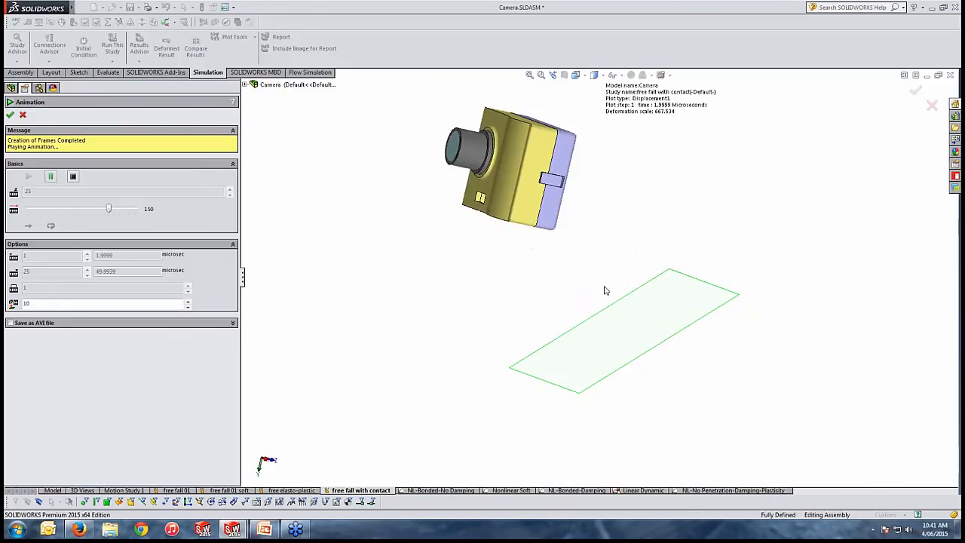
{"action": "left_click", "coordinate": [23, 115]}
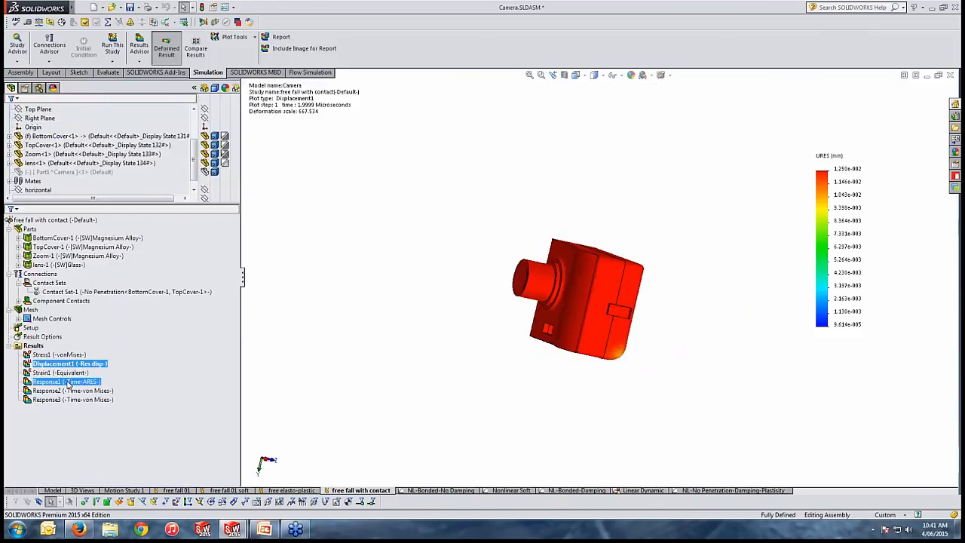
- Open the Response3 von Mises time history graph of the free fall with contact study
{"action": "left_click", "coordinate": [72, 400]}
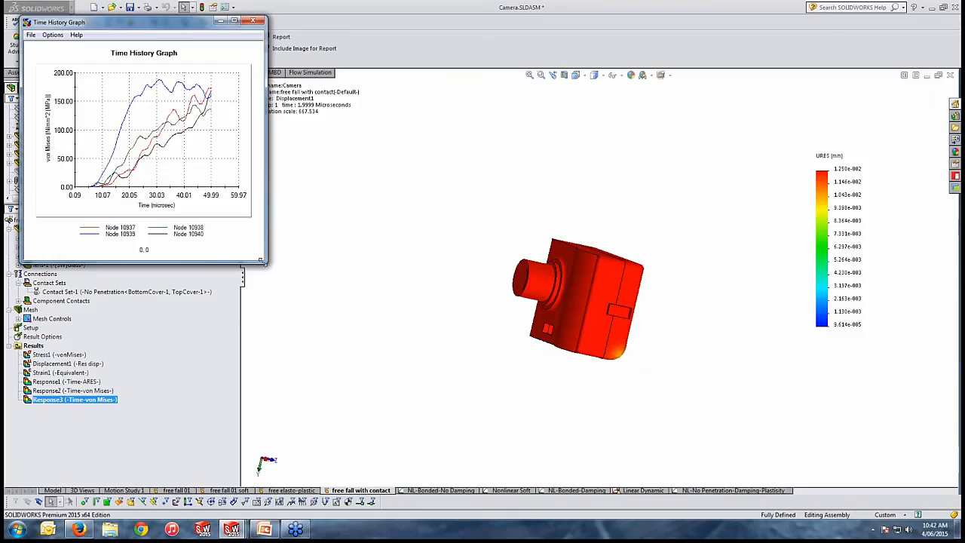
- Enlarge the von Mises time history graph to read its four node curves, and close it
{"action": "left_click_drag", "start_coordinate": [262, 261], "coordinate": [307, 315]}
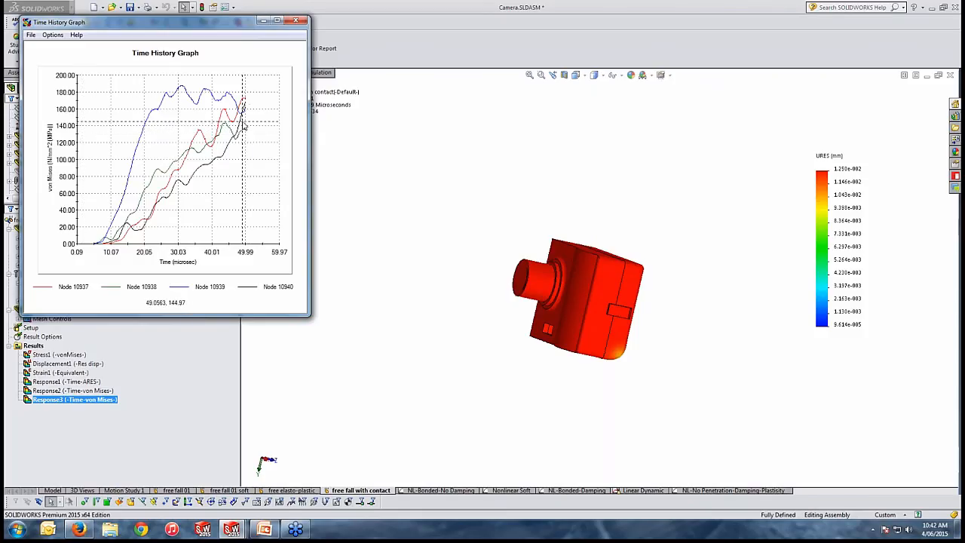
{"action": "left_click", "coordinate": [297, 20]}
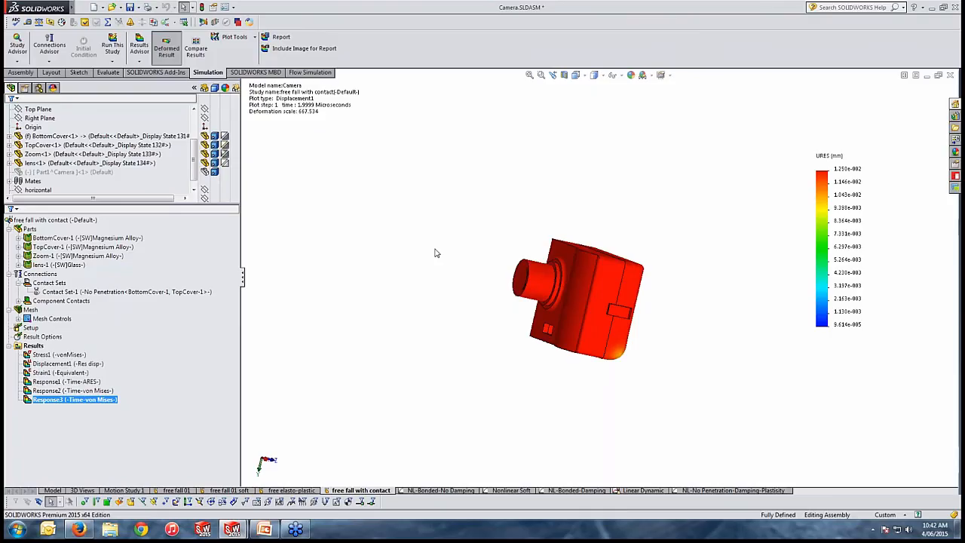
- Switch to PowerPoint and present the Results Comparison slide full screen
{"action": "left_click", "coordinate": [264, 529]}
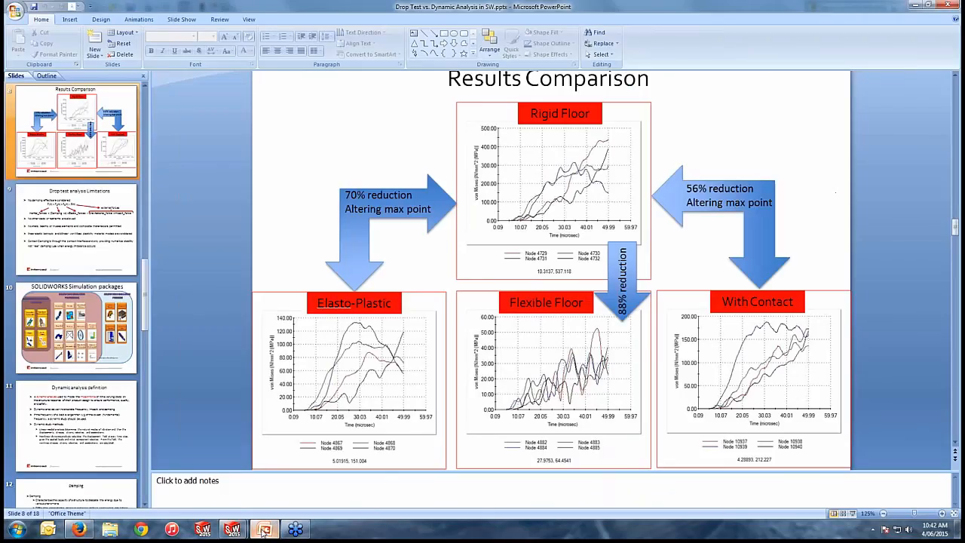
{"action": "left_click", "coordinate": [853, 513]}
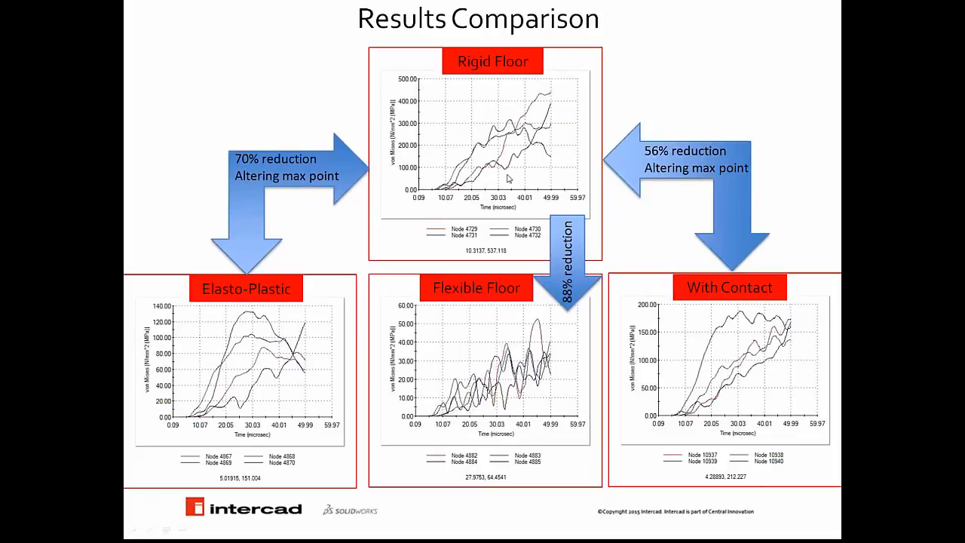
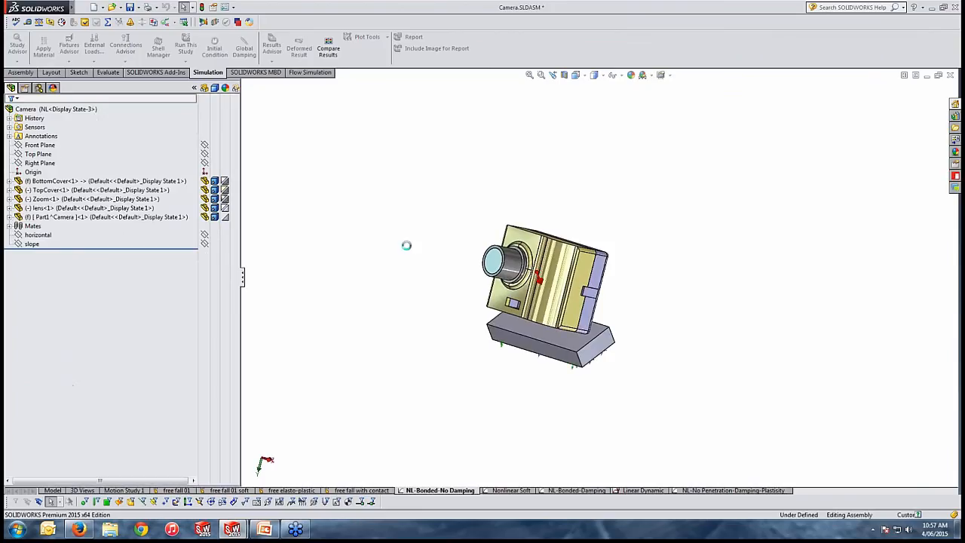
- Inspect the model of the NL-Bonded-No Damping study, highlighting the target block and the camera's cover parts in turn
{"action": "scroll", "coordinate": [670, 320], "scroll_direction": "down", "scroll_amount": 3}
{"action": "middle_click_drag", "start_coordinate": [618, 328], "coordinate": [585, 269]}
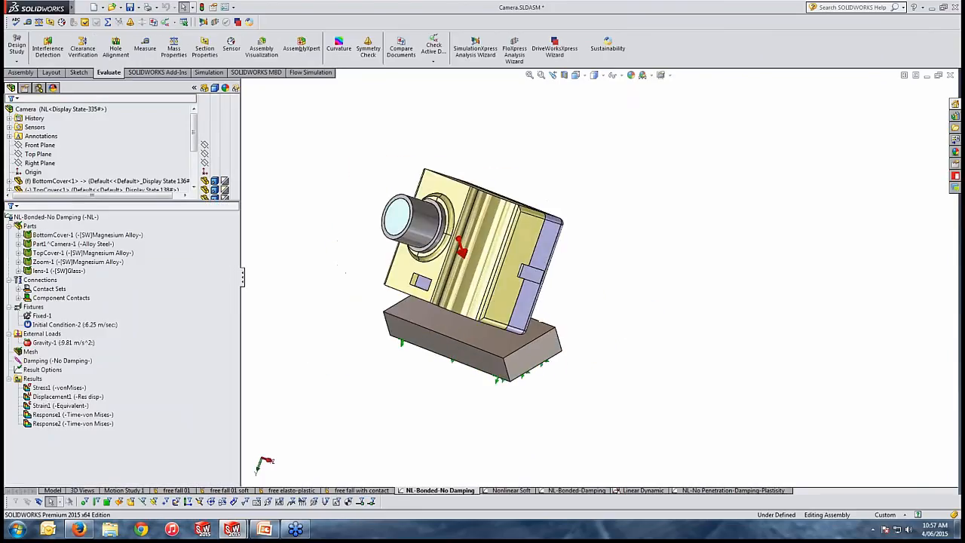
{"action": "scroll", "coordinate": [585, 270], "scroll_direction": "up", "scroll_amount": 1}
{"action": "scroll", "coordinate": [61, 181], "scroll_direction": "down", "scroll_amount": 2}
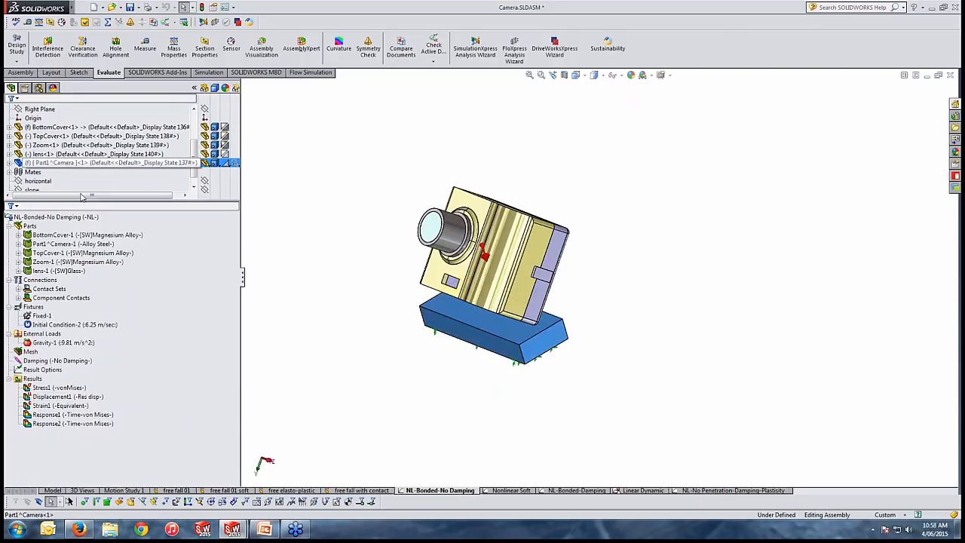
{"action": "left_click", "coordinate": [389, 369]}
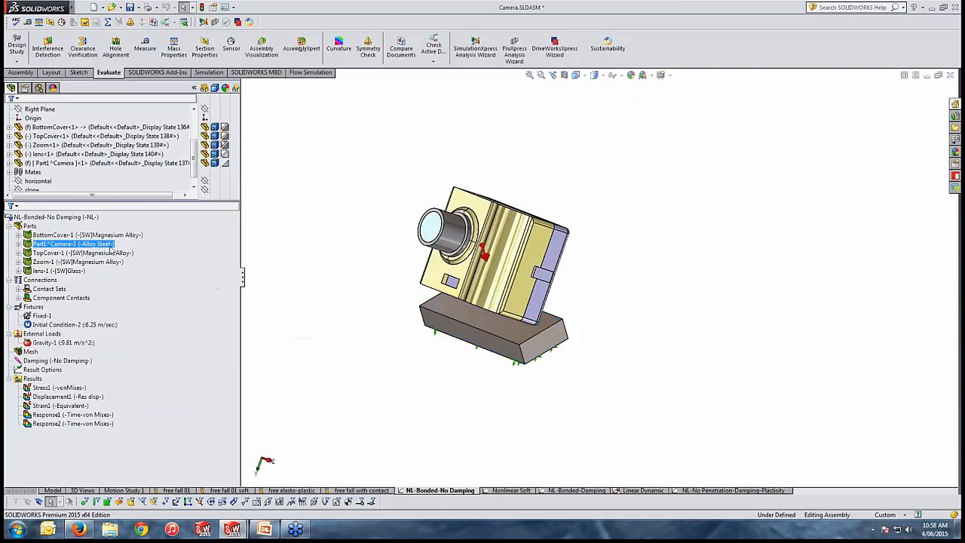
{"action": "left_click", "coordinate": [75, 235]}
{"action": "left_click", "coordinate": [90, 244], "text": "ctrl"}
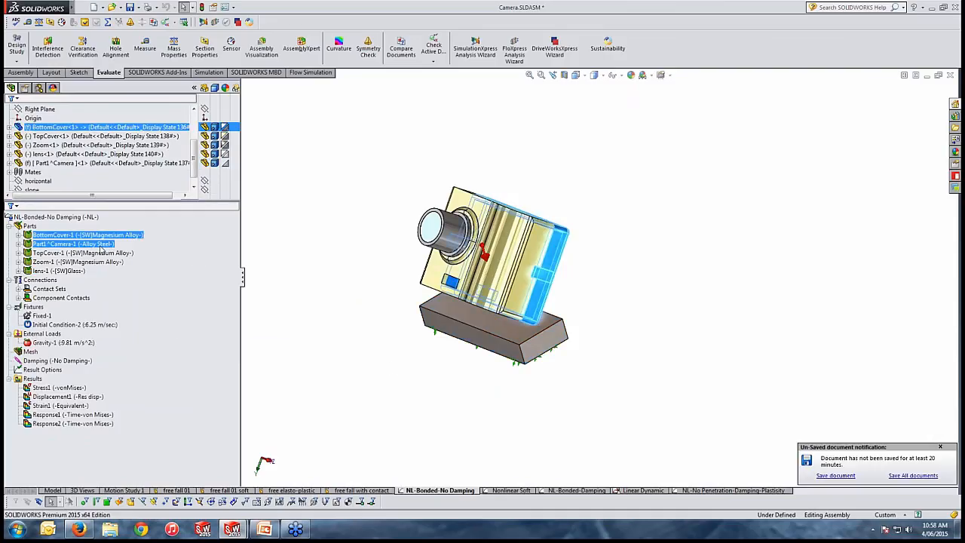
{"action": "left_click", "coordinate": [98, 245]}
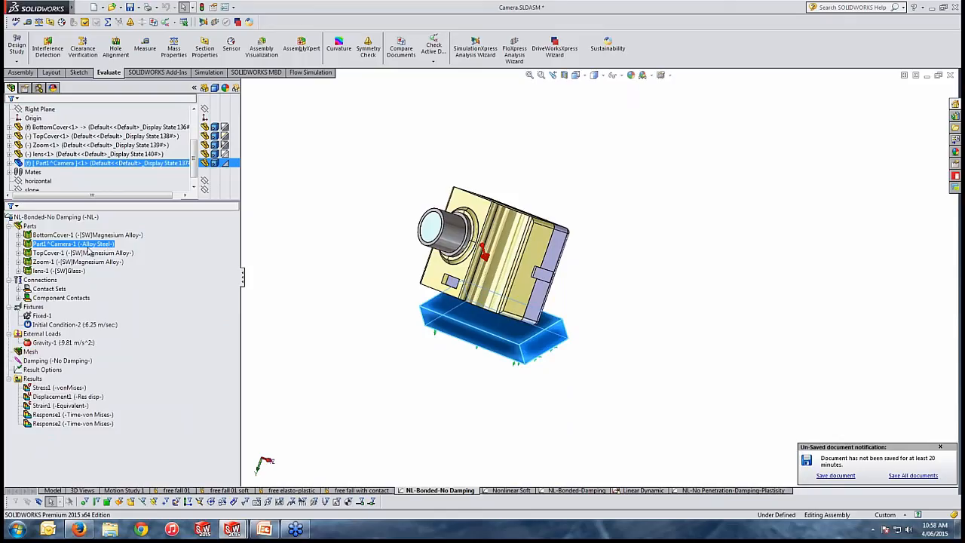
{"action": "left_click", "coordinate": [110, 261], "text": "ctrl"}
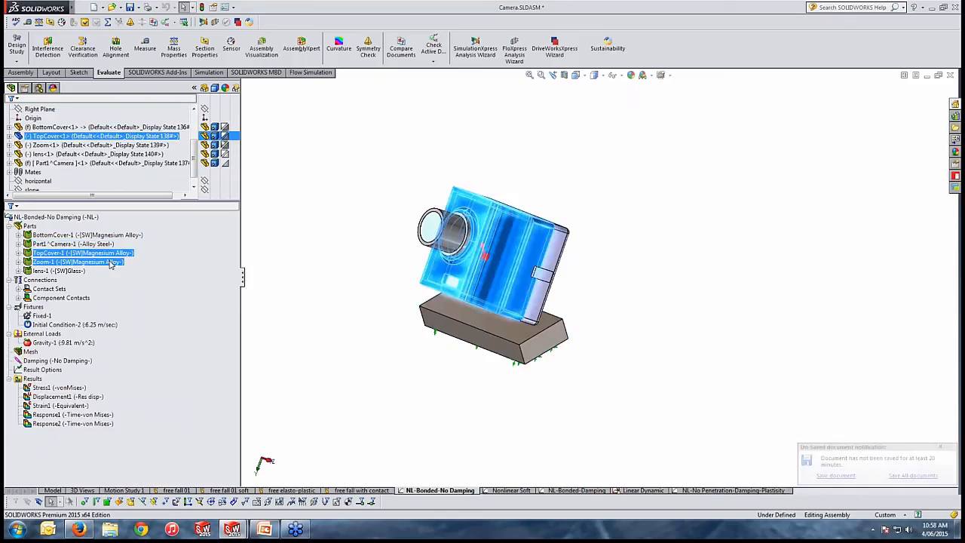
- Open the material definition of BottomCover-1 for review and close it without changes
{"action": "right_click", "coordinate": [118, 236]}
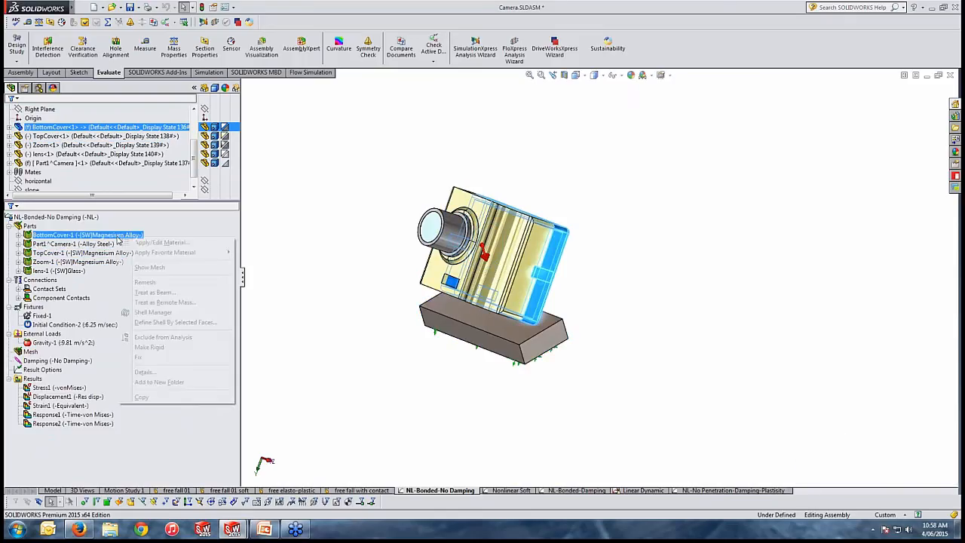
{"action": "left_click", "coordinate": [160, 242]}
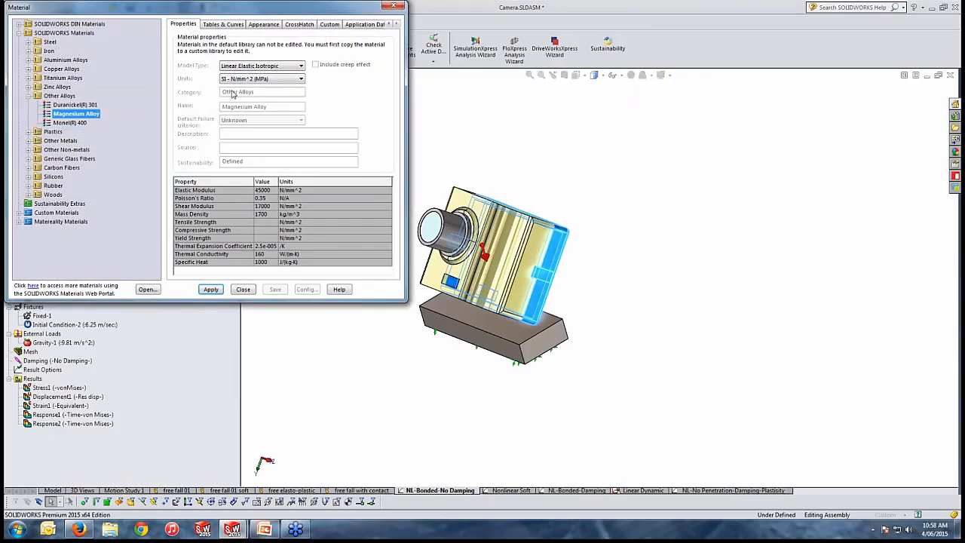
{"action": "left_click", "coordinate": [393, 6]}
- Expand the study's contact sets and component contacts, and highlight Contact Set-1 and the bonded Global Contact
{"action": "middle_click_drag", "start_coordinate": [596, 321], "coordinate": [566, 318]}
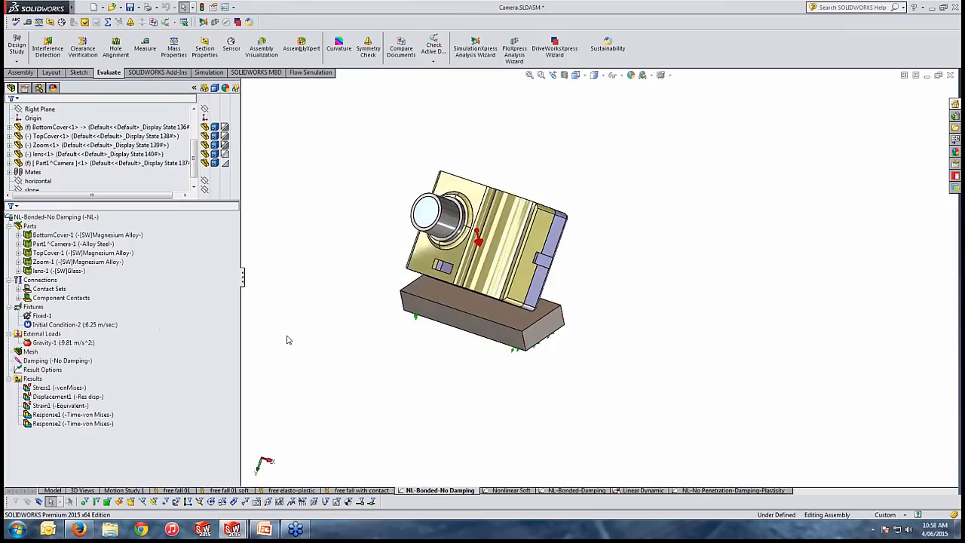
{"action": "left_click", "coordinate": [46, 288]}
{"action": "left_click", "coordinate": [18, 289]}
{"action": "left_click", "coordinate": [75, 297]}
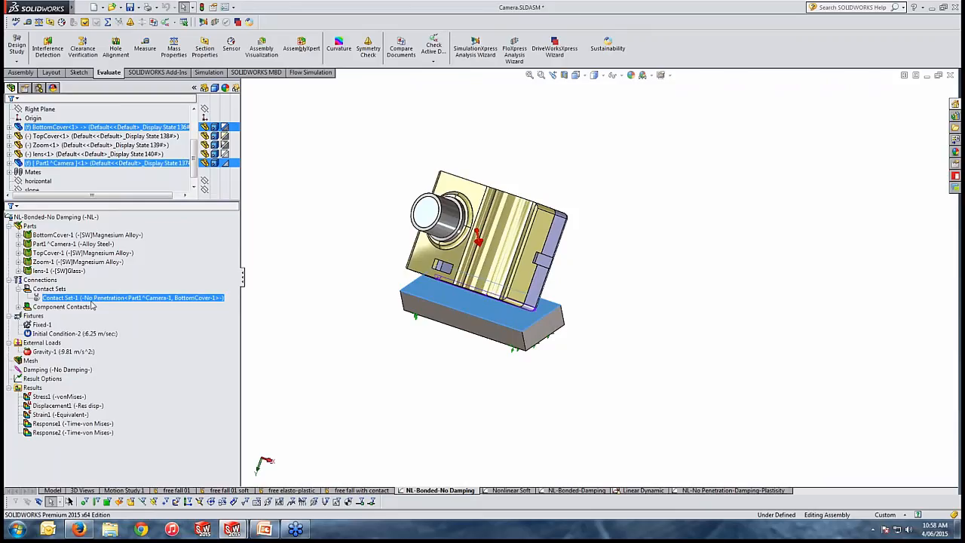
{"action": "left_click", "coordinate": [90, 307]}
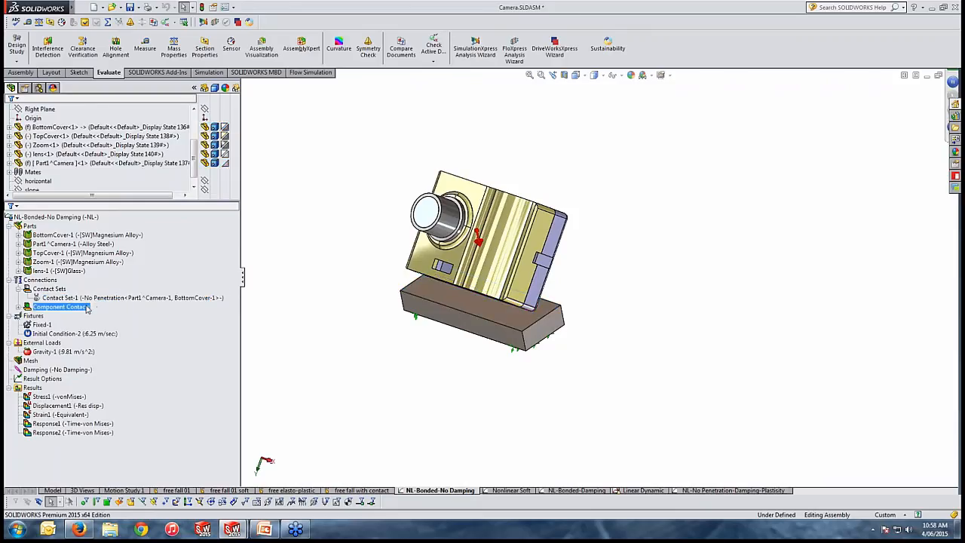
{"action": "left_click", "coordinate": [17, 307]}
{"action": "left_click", "coordinate": [56, 316]}
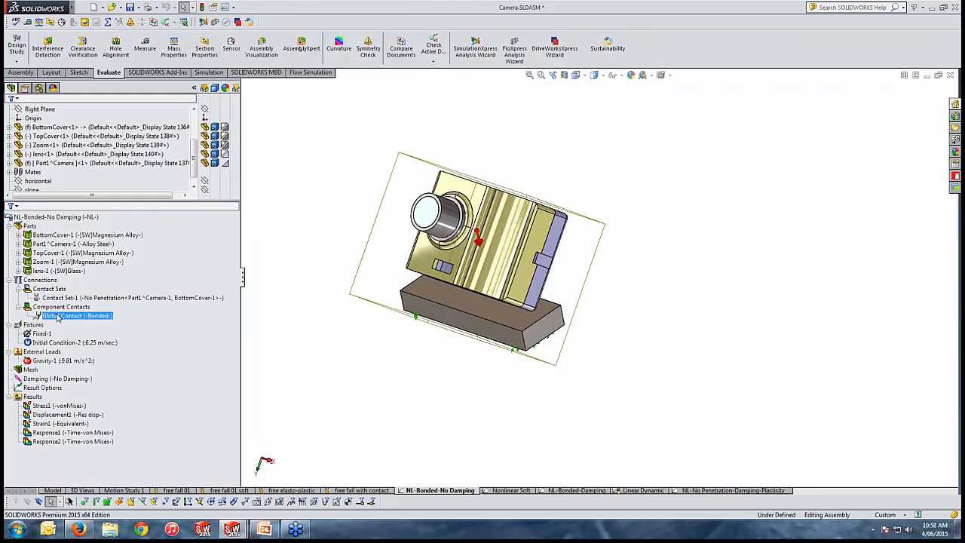
- Highlight the Fixed-1 fixture and inspect the fixed underside of the target block
{"action": "left_click", "coordinate": [41, 333]}
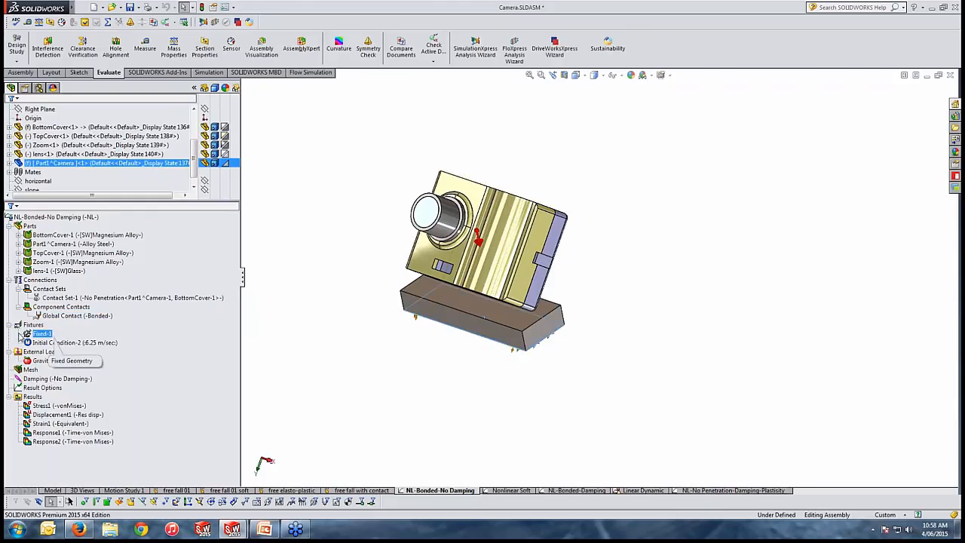
{"action": "mouse_move", "coordinate": [381, 347]}
{"action": "middle_mouse_down"}
{"action": "mouse_move", "coordinate": [361, 189]}
{"action": "mouse_move", "coordinate": [394, 349]}
{"action": "middle_mouse_up"}
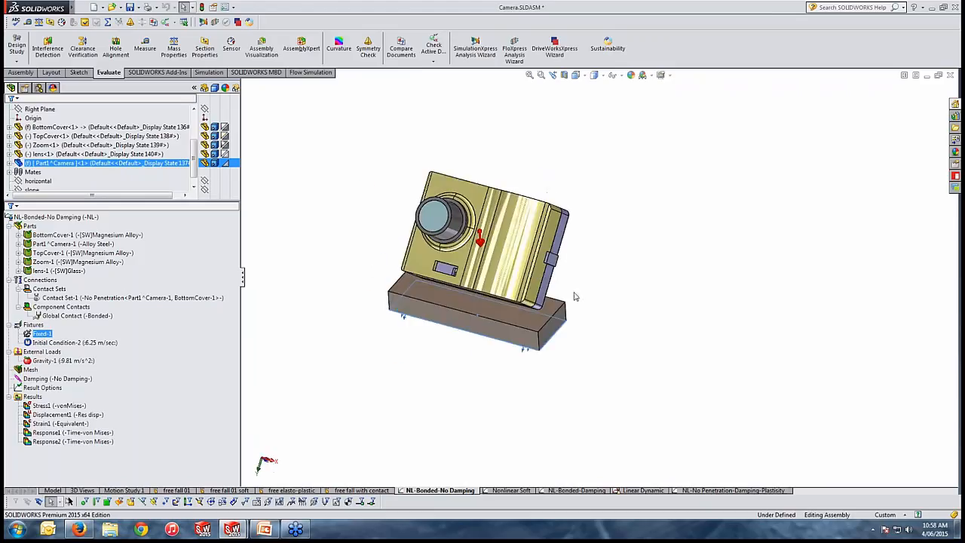
{"action": "scroll", "coordinate": [573, 294], "scroll_direction": "down", "scroll_amount": 4}
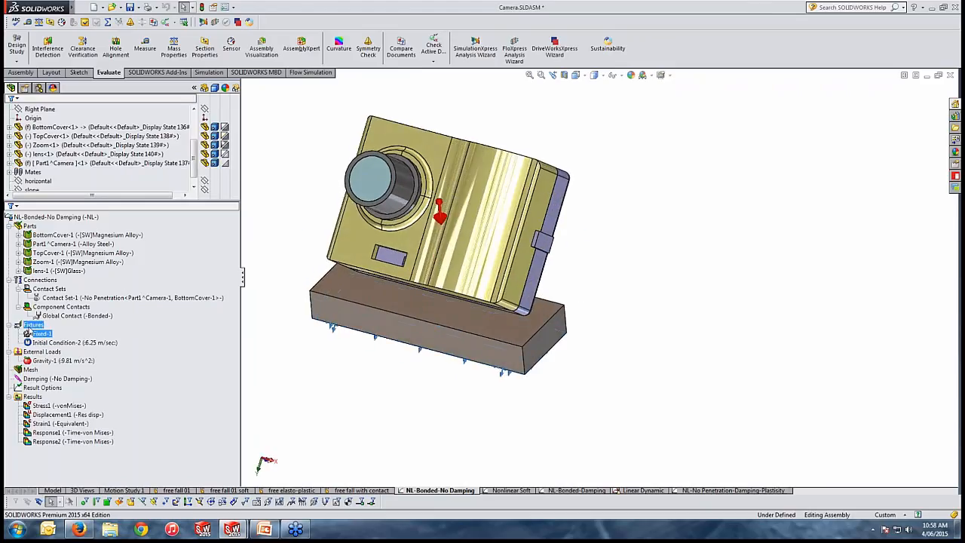
- Review the velocity definition of Initial Condition-2 applied to the whole camera assembly, and accept it unchanged
{"action": "left_click", "coordinate": [49, 343]}
{"action": "right_click", "coordinate": [48, 343]}
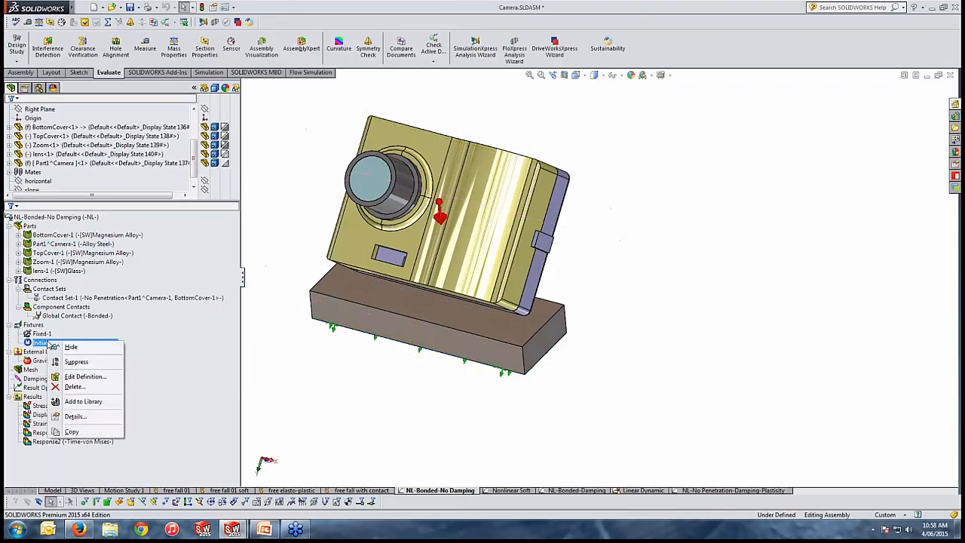
{"action": "left_click", "coordinate": [91, 377]}
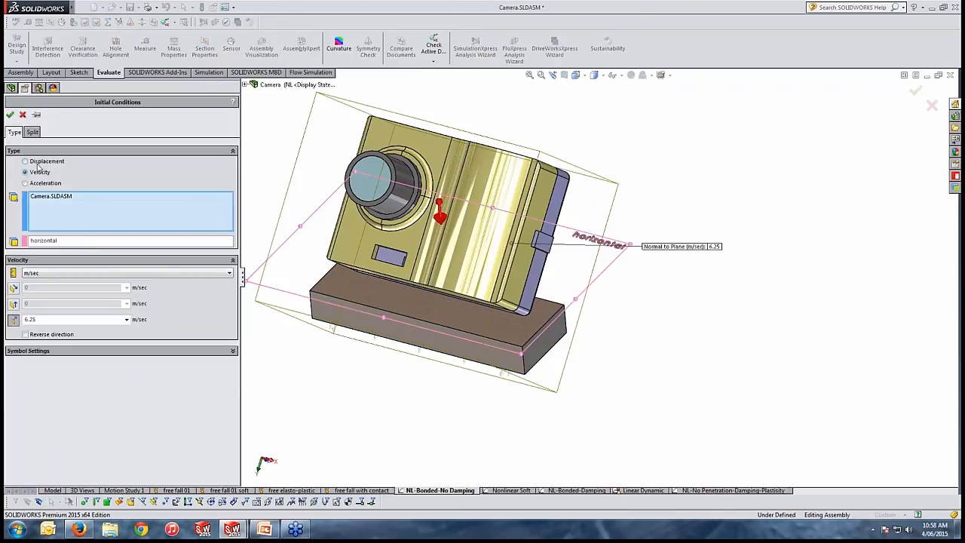
{"action": "left_click", "coordinate": [43, 197]}
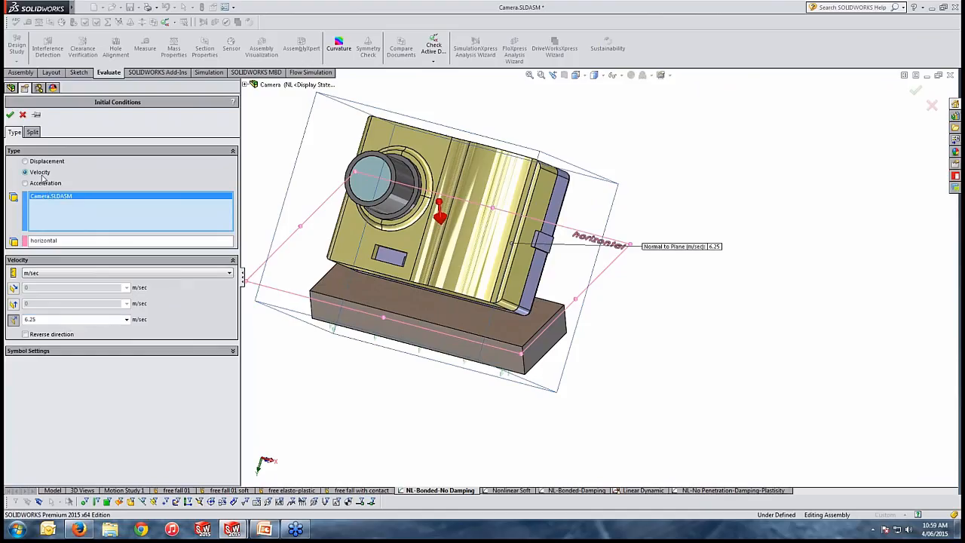
{"action": "middle_click_drag", "start_coordinate": [549, 448], "coordinate": [517, 390]}
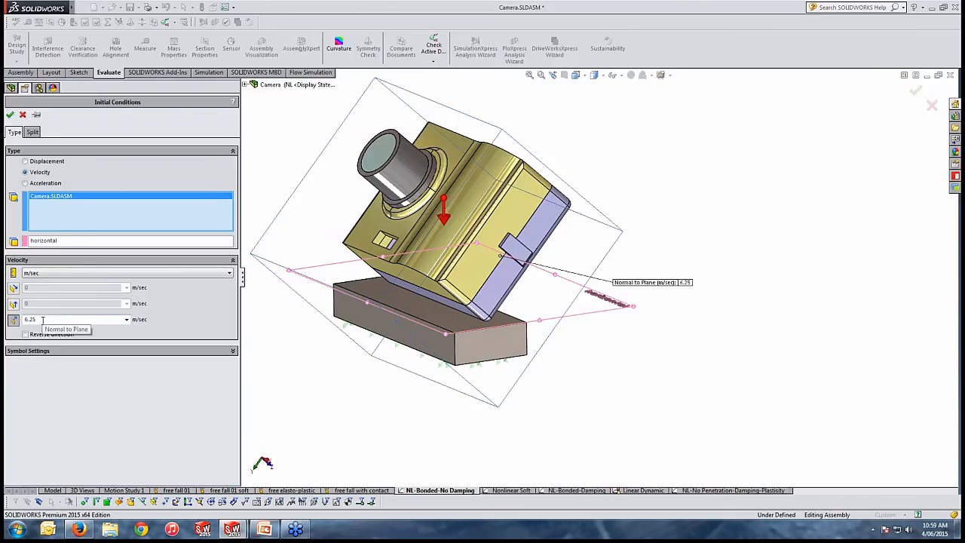
{"action": "left_click", "coordinate": [9, 114]}
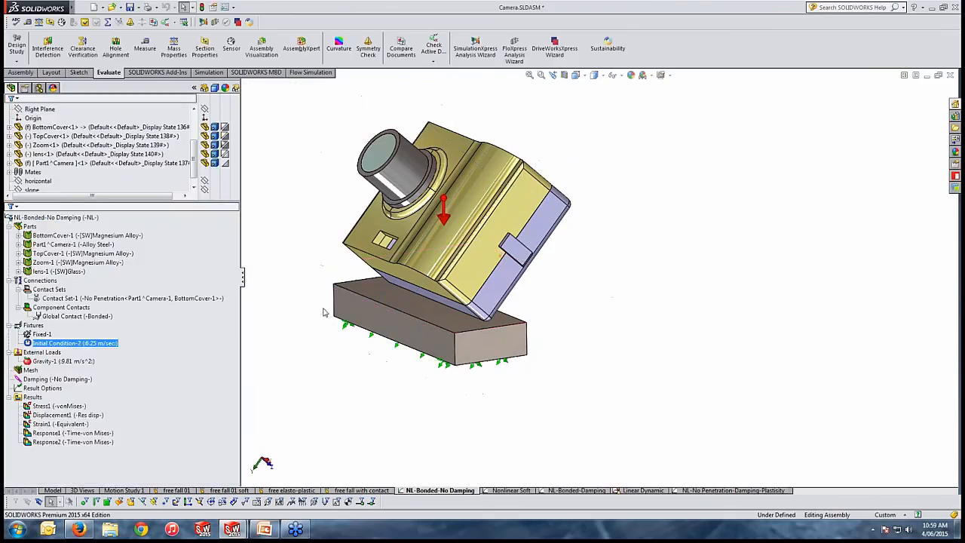
{"action": "right_click", "coordinate": [32, 325]}
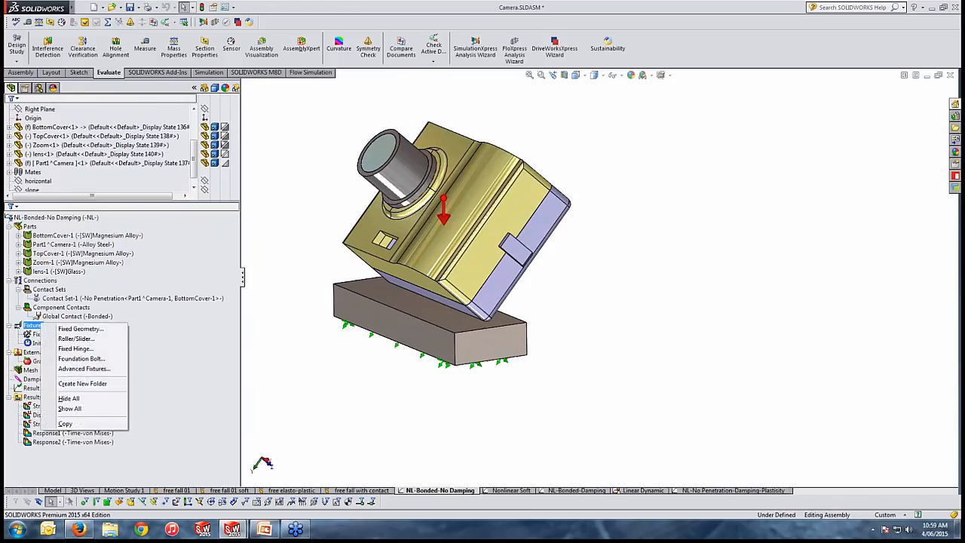
{"action": "left_click", "coordinate": [337, 352]}
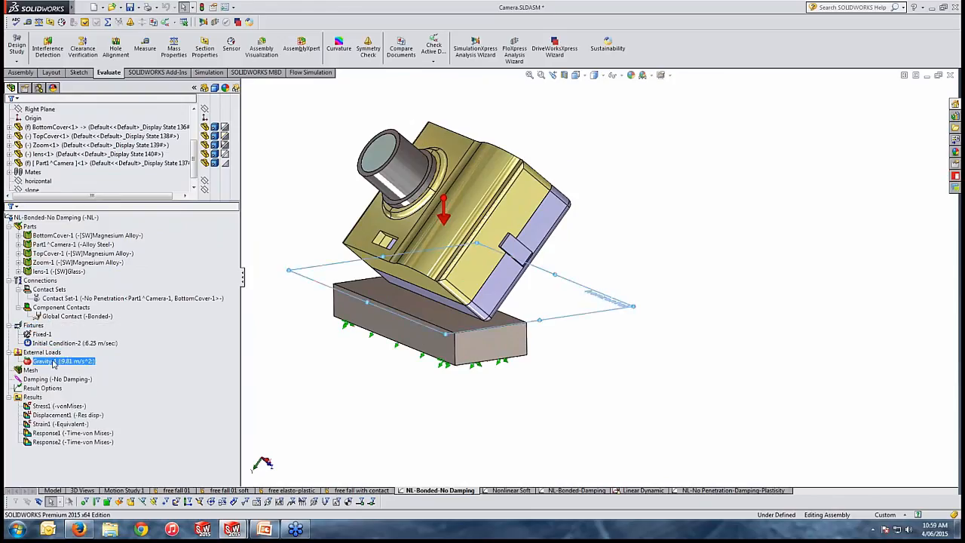
- Open the Gravity-1 load definition for review and cancel it without changes
{"action": "right_click", "coordinate": [52, 362]}
{"action": "left_click", "coordinate": [91, 395]}
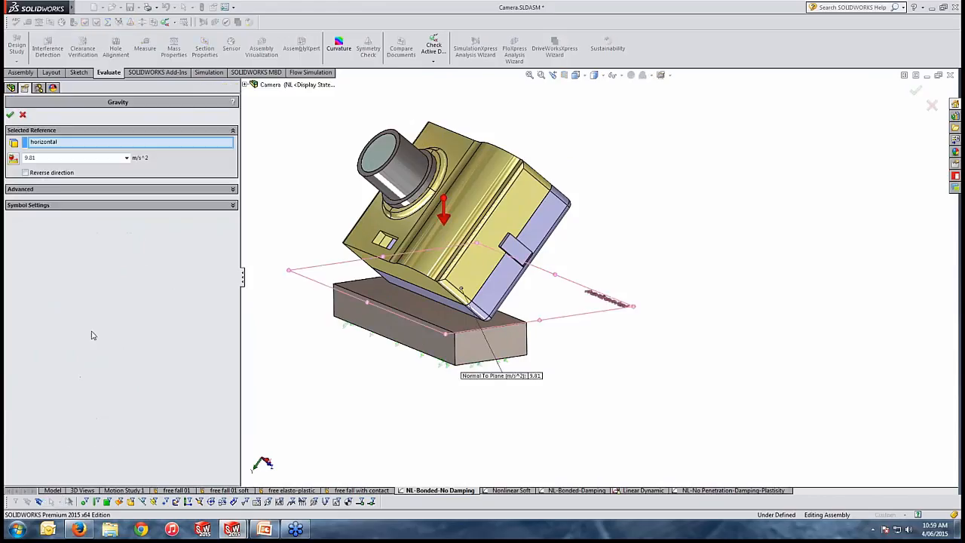
{"action": "left_click", "coordinate": [22, 114]}
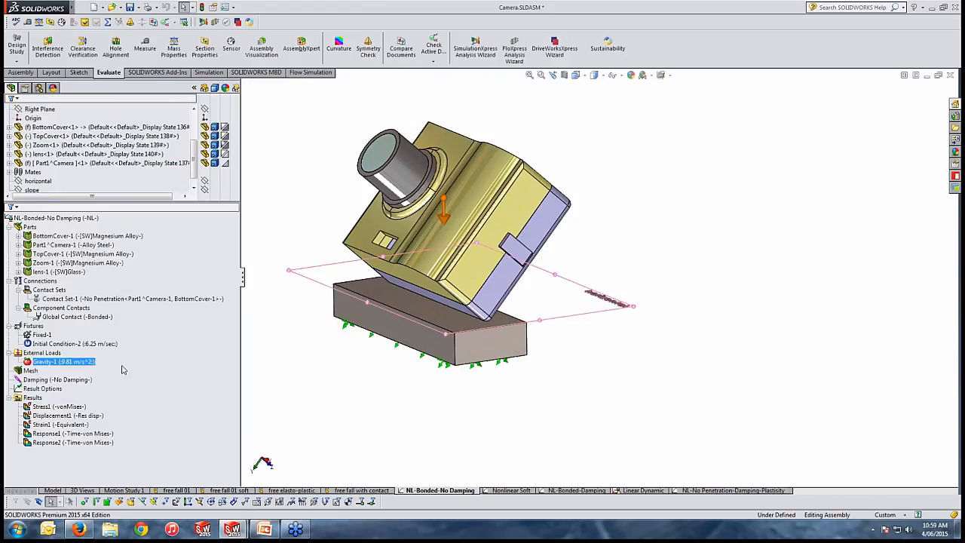
- Highlight the study's damping setting, review the Result Options for saving results, and accept them unchanged
{"action": "left_click", "coordinate": [83, 380]}
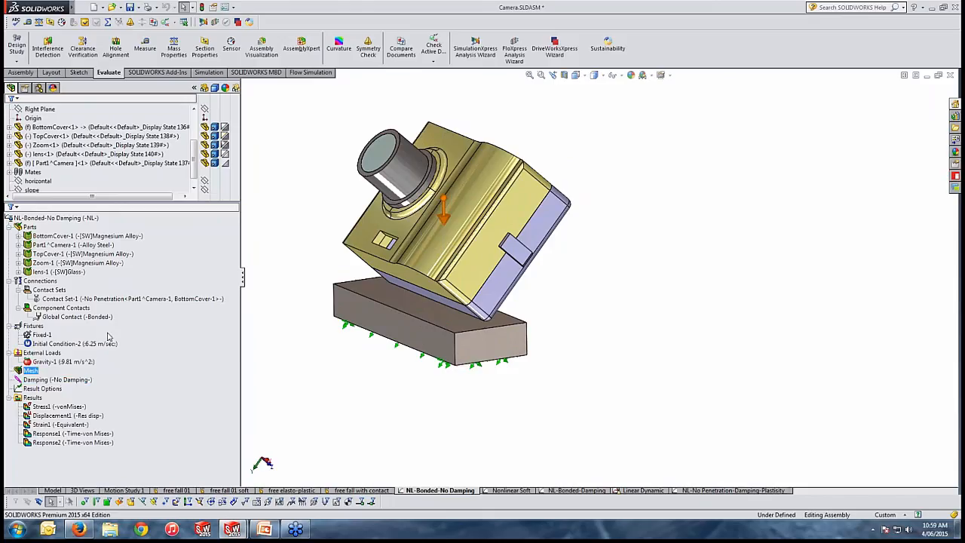
{"action": "left_click", "coordinate": [52, 388]}
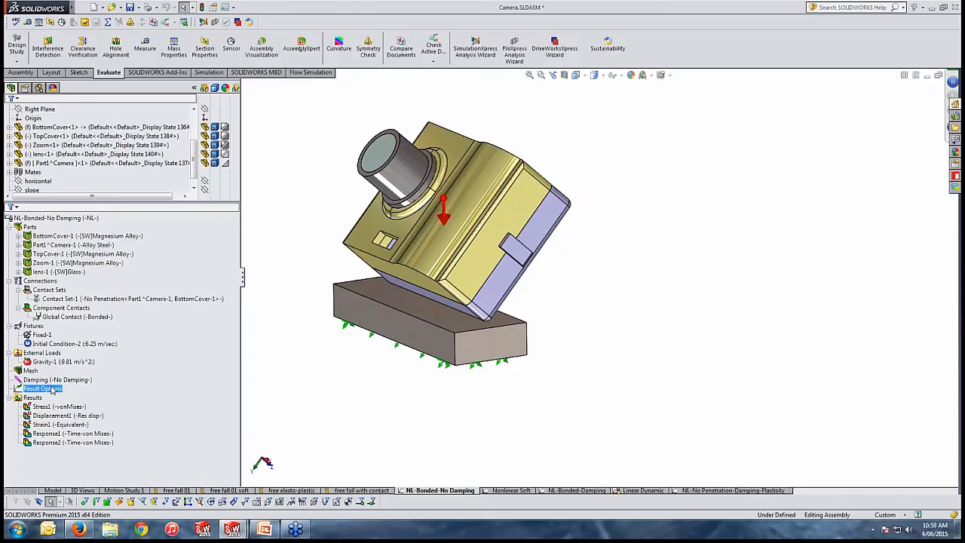
{"action": "right_click", "coordinate": [52, 388]}
{"action": "left_click", "coordinate": [79, 391]}
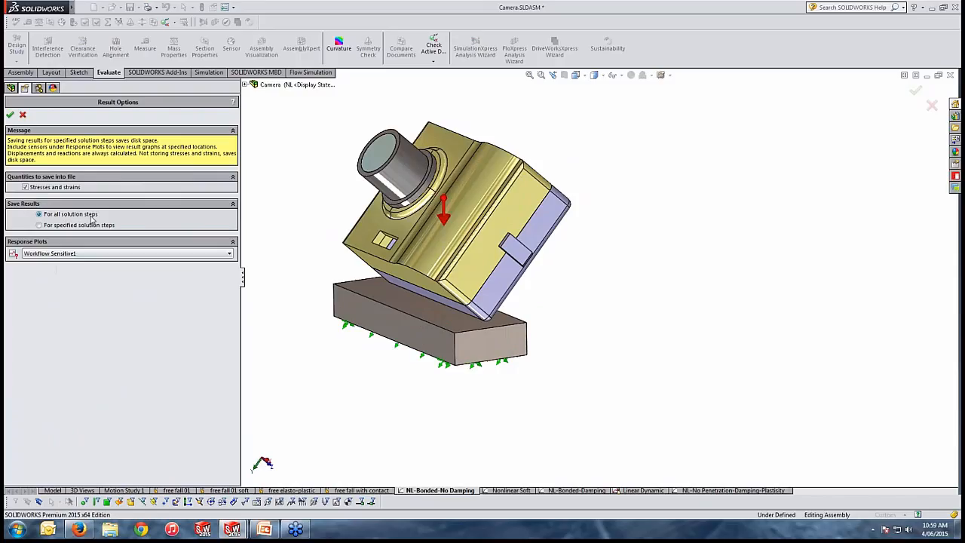
{"action": "left_click", "coordinate": [9, 115]}
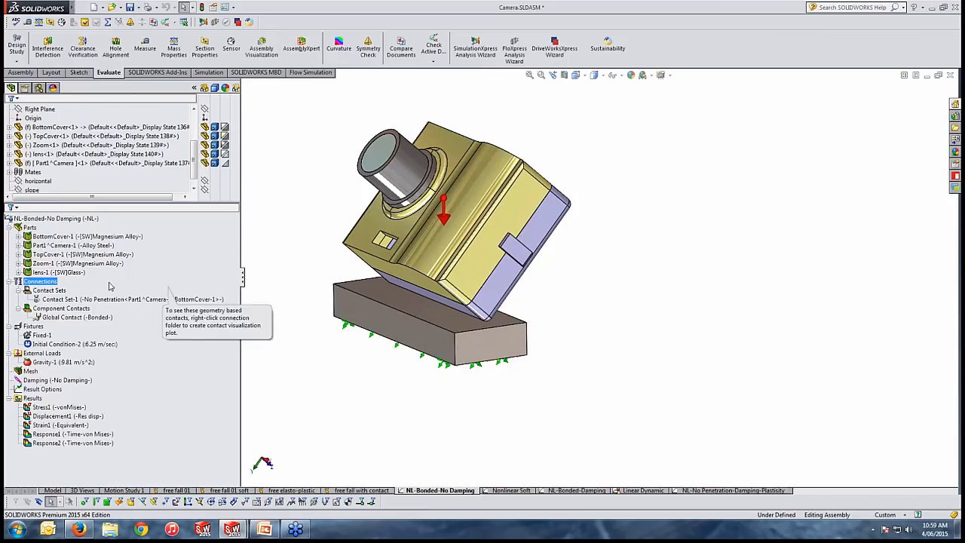
- Open the properties of the NL-Bonded-No Damping study and review the end time and automatic time-increment options
{"action": "right_click", "coordinate": [61, 218]}
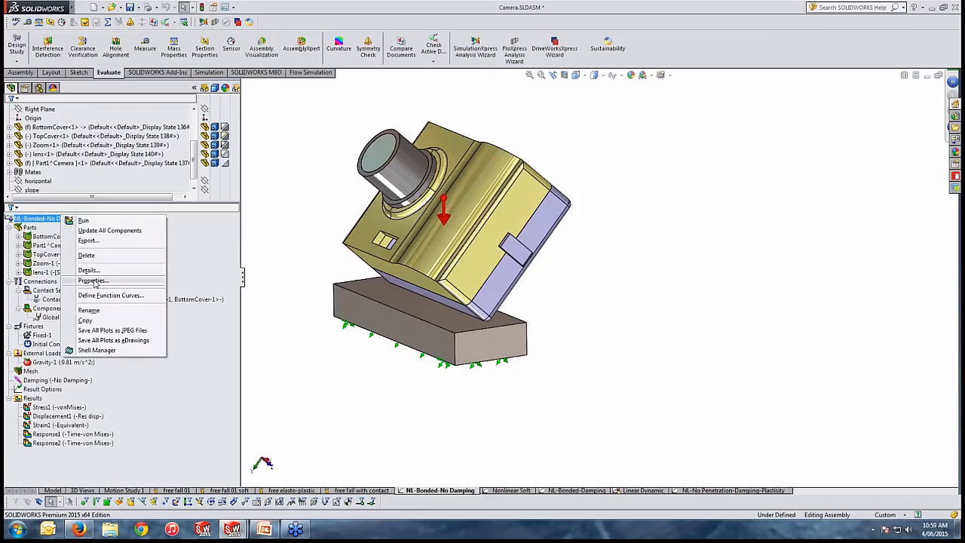
{"action": "left_click", "coordinate": [92, 280]}
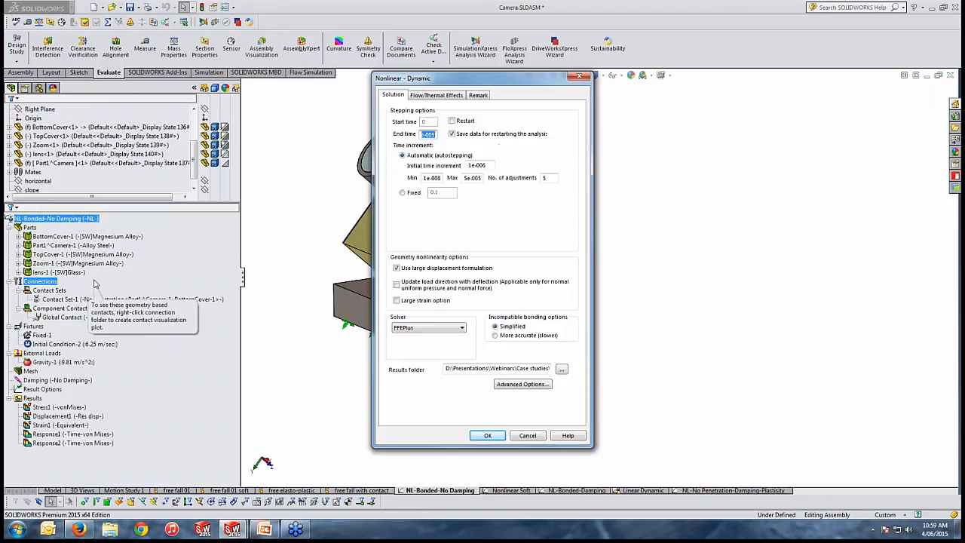
{"action": "left_click", "coordinate": [428, 134]}
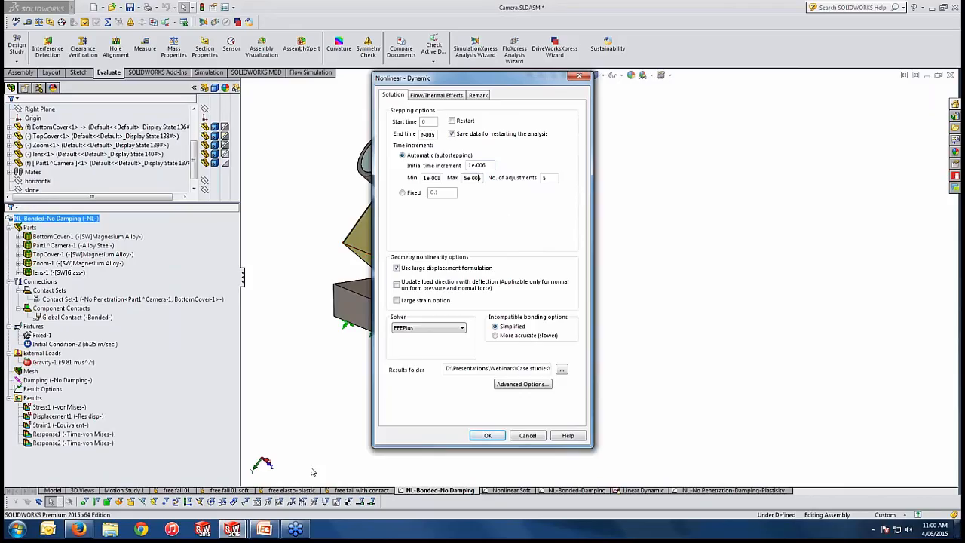
- Switch to PowerPoint to consult the Linear Dynamic analysis case study slide, return to SOLIDWORKS, and cancel the study properties without changes
{"action": "left_click", "coordinate": [264, 529]}
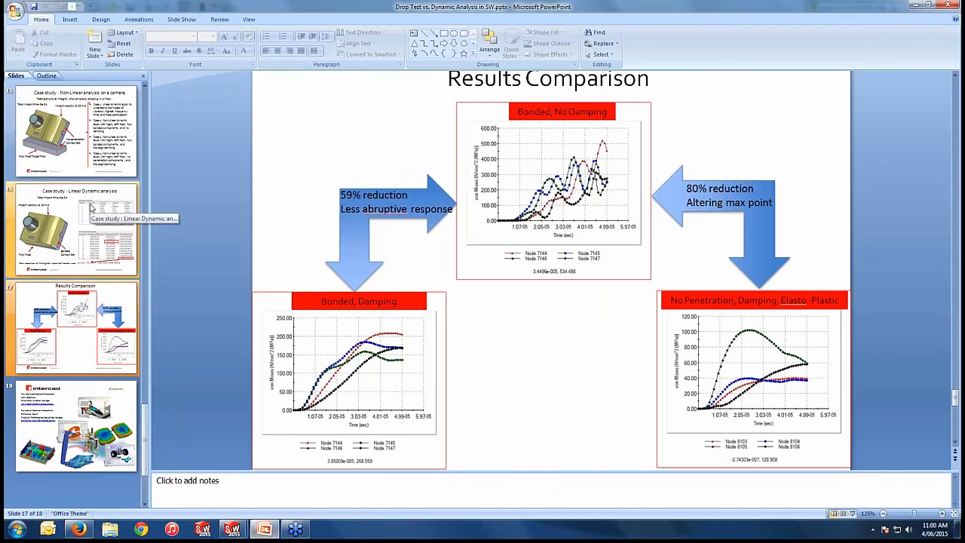
{"action": "scroll", "coordinate": [90, 204], "scroll_direction": "up", "scroll_amount": 2}
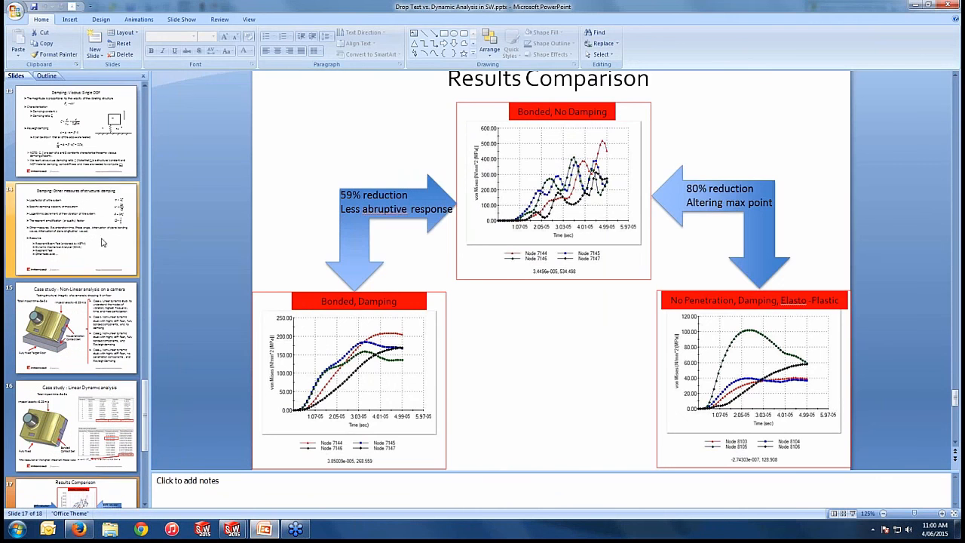
{"action": "left_click", "coordinate": [107, 388]}
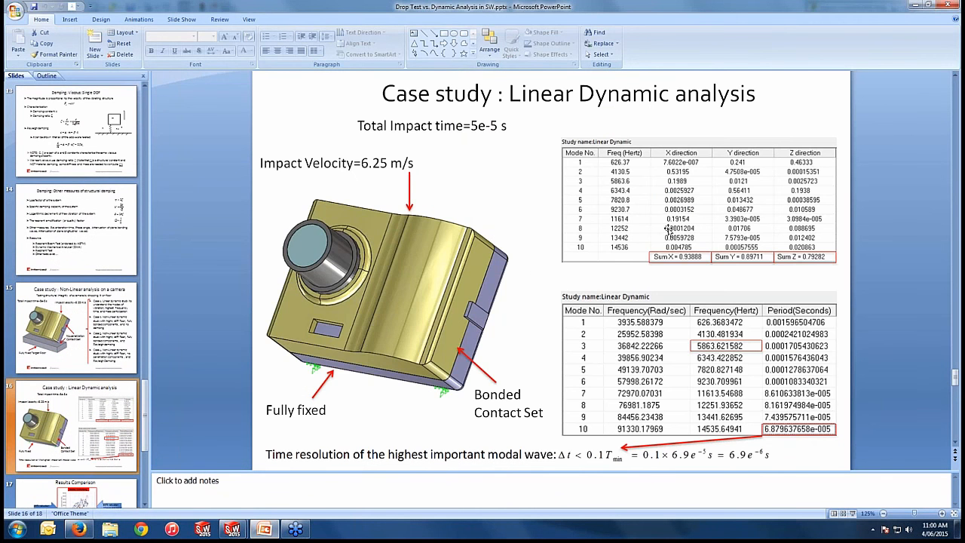
{"action": "left_click", "coordinate": [264, 529]}
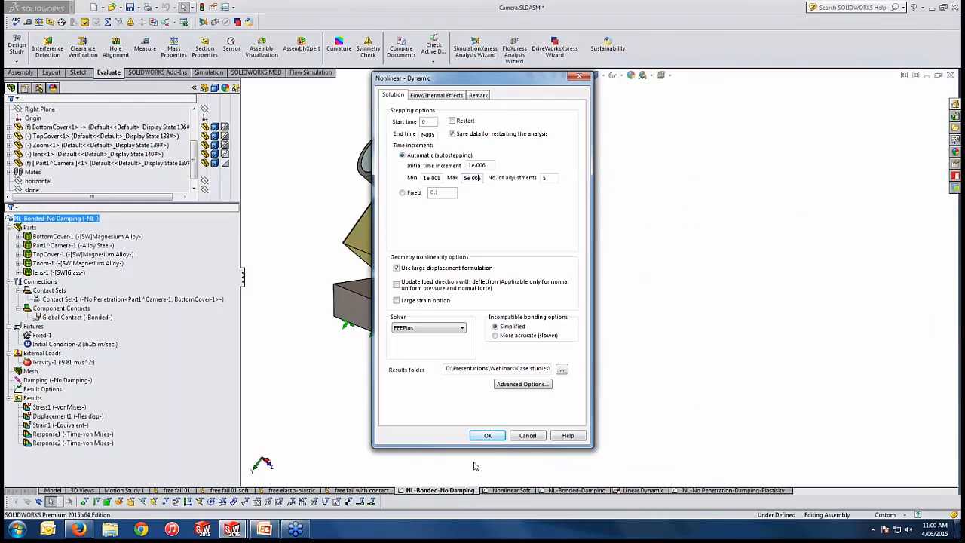
{"action": "left_click", "coordinate": [527, 435]}
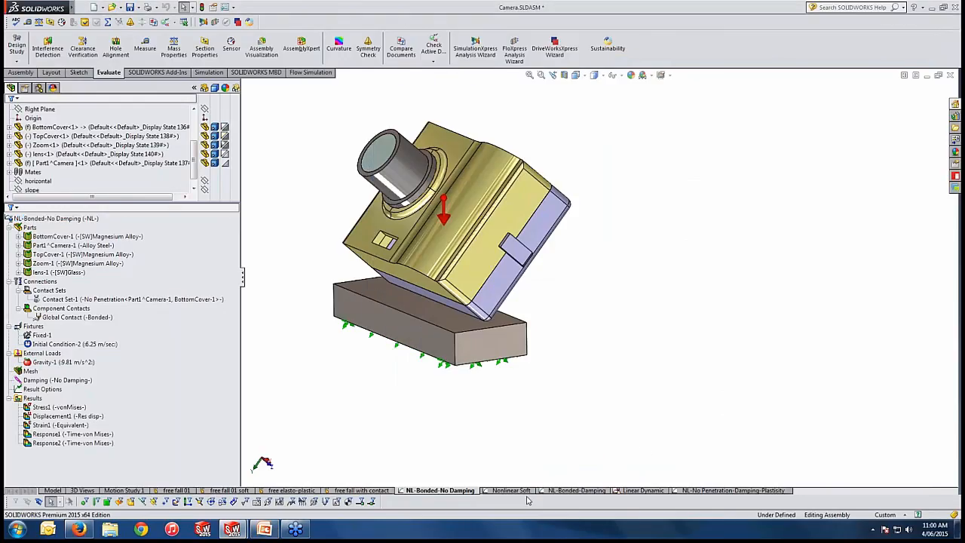
- Activate the Linear Dynamic study and inspect its Fixed-1 fixture and Initial Condition-2
{"action": "left_click", "coordinate": [641, 490]}
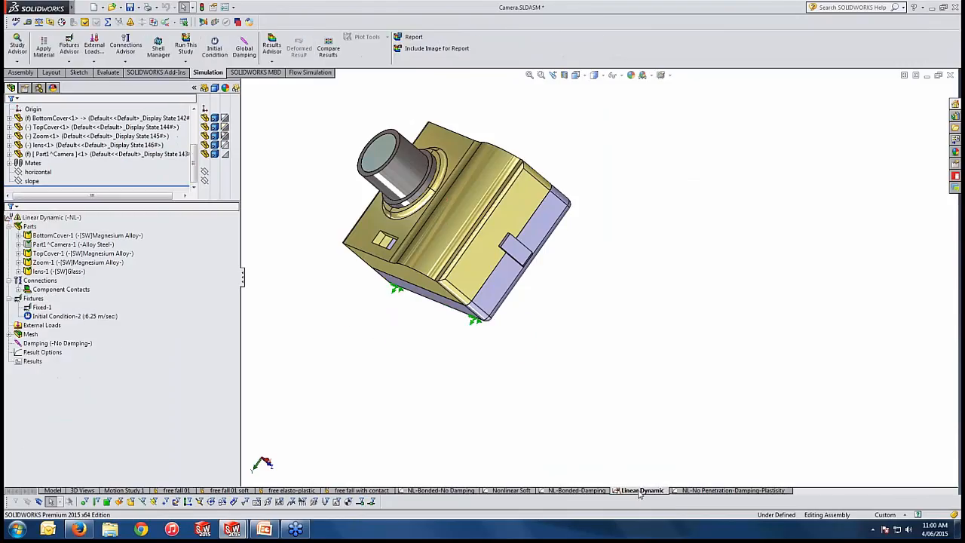
{"action": "left_click", "coordinate": [128, 299]}
{"action": "left_click", "coordinate": [570, 162]}
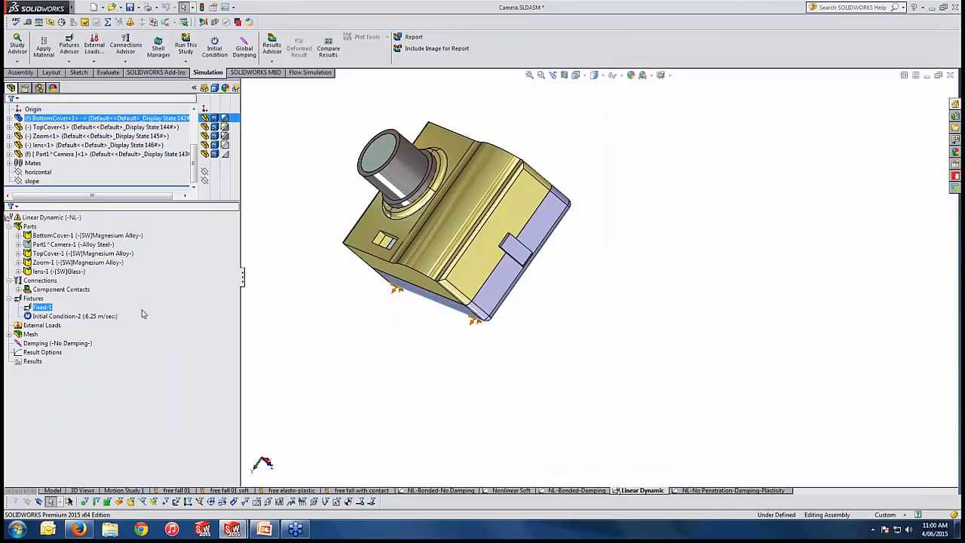
{"action": "left_click", "coordinate": [112, 316]}
{"action": "left_click", "coordinate": [42, 308]}
- Review the number of frequencies in the Linear Dynamic study properties and cancel without changes
{"action": "right_click", "coordinate": [52, 218]}
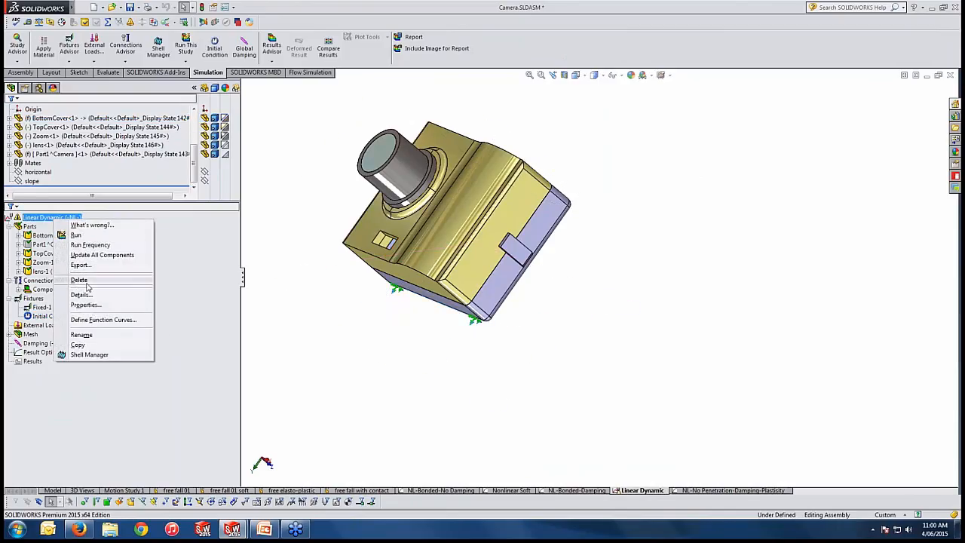
{"action": "left_click", "coordinate": [85, 304]}
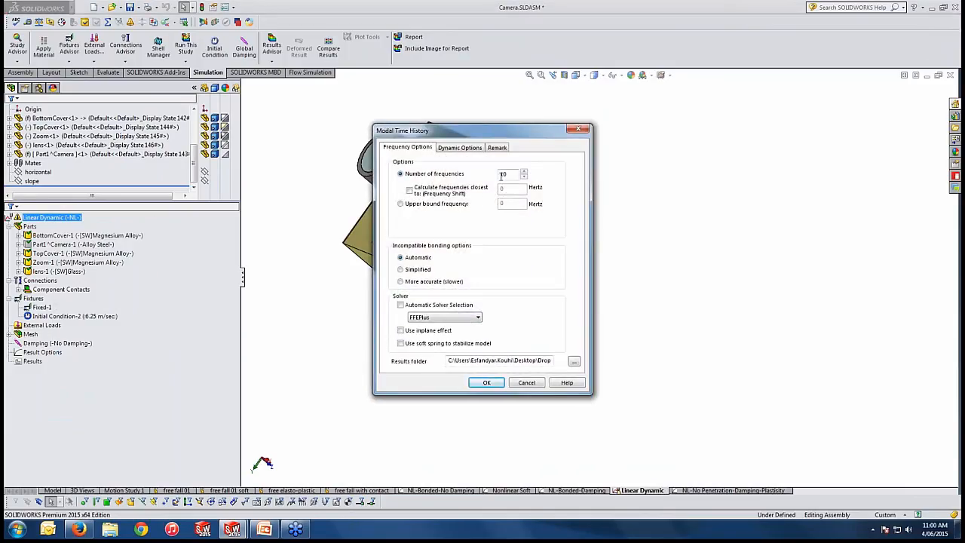
{"action": "left_click", "coordinate": [526, 382]}
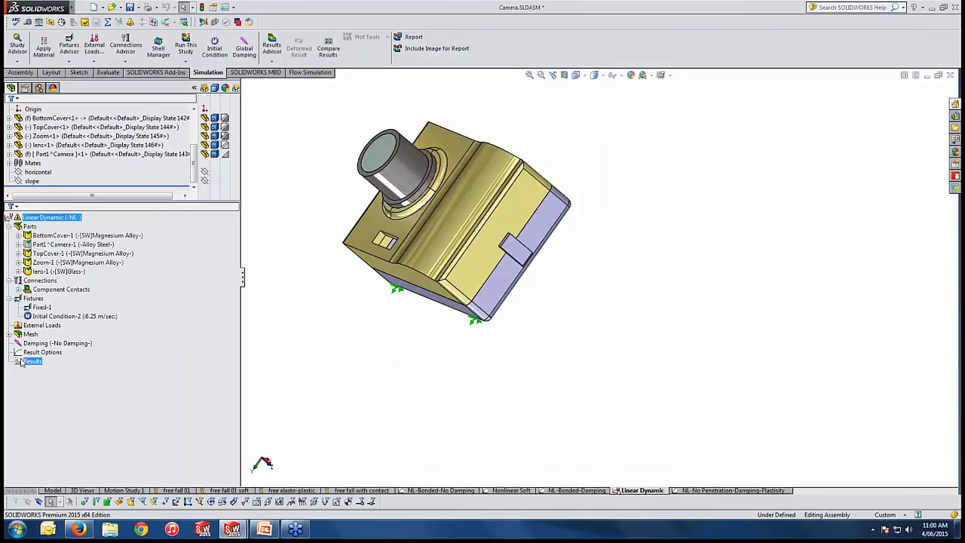
- Run the Linear Dynamic study, list its resonant frequencies in an enlarged table, check the frequency and period of mode 3, and close the list
{"action": "left_click", "coordinate": [185, 46]}
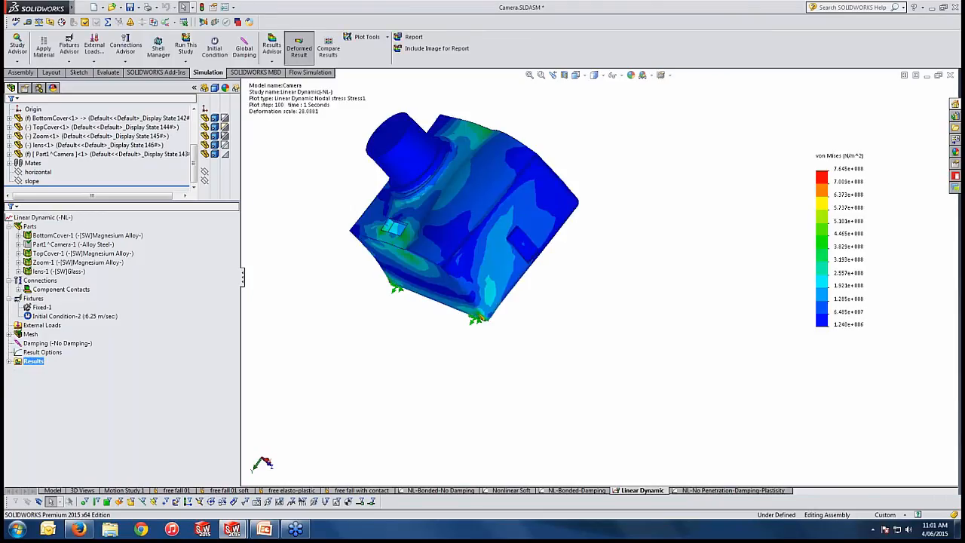
{"action": "right_click", "coordinate": [33, 363]}
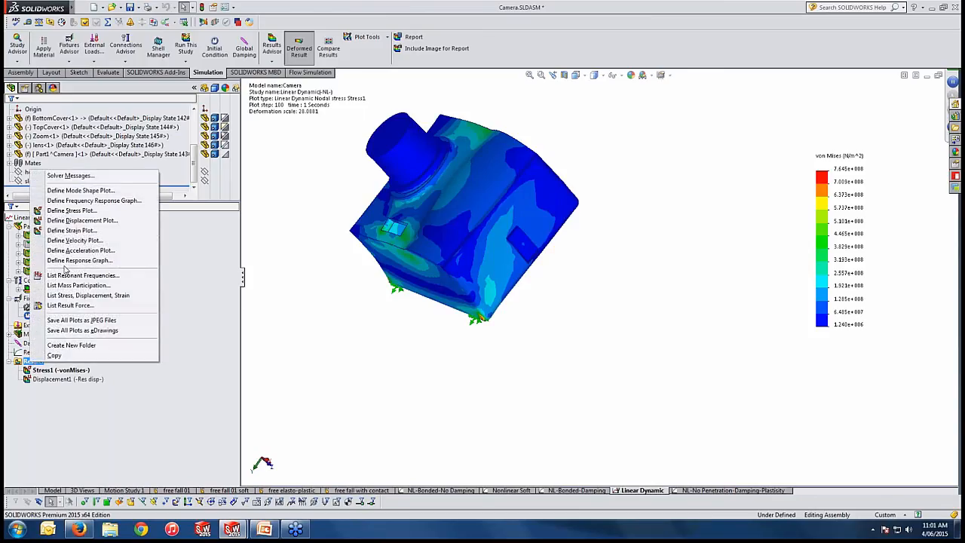
{"action": "left_click", "coordinate": [66, 276]}
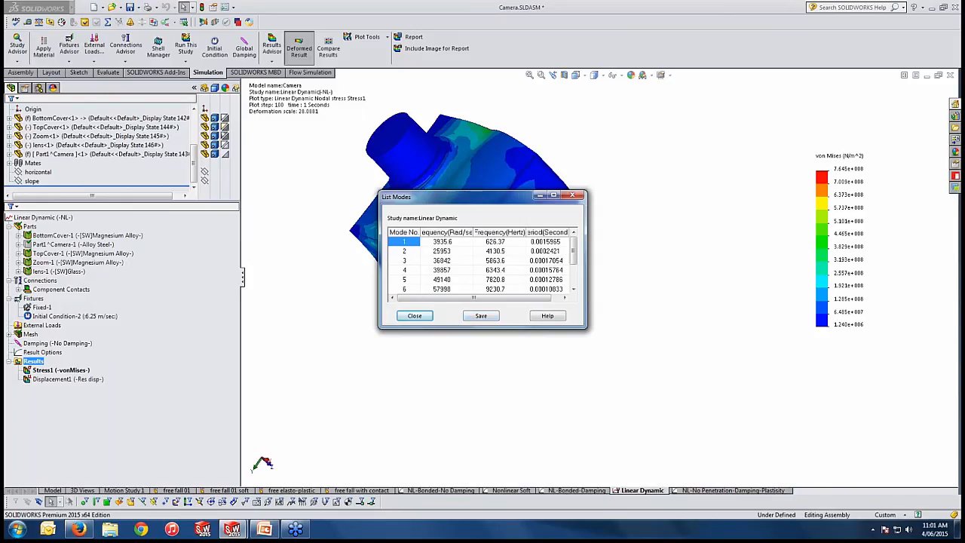
{"action": "left_click_drag", "start_coordinate": [379, 191], "coordinate": [253, 92]}
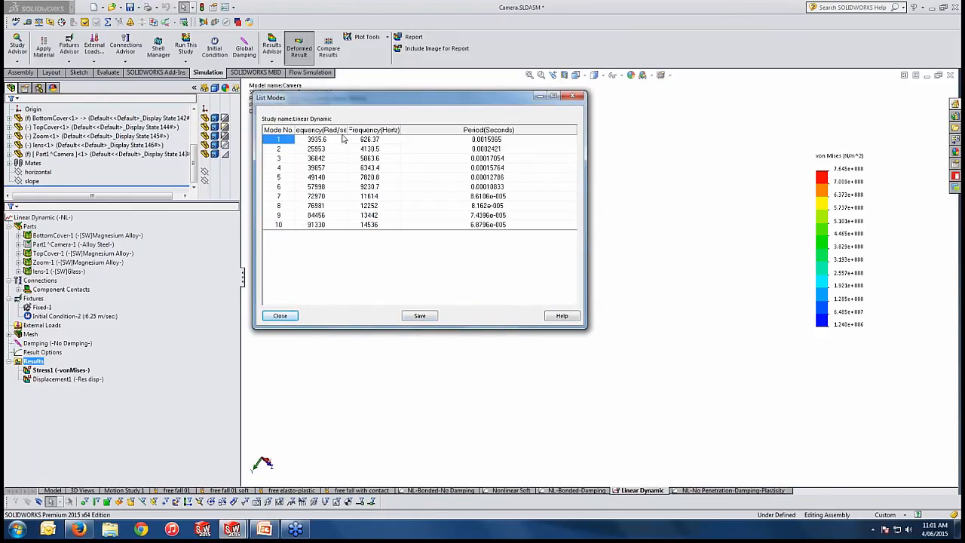
{"action": "left_click_drag", "start_coordinate": [345, 133], "coordinate": [419, 130]}
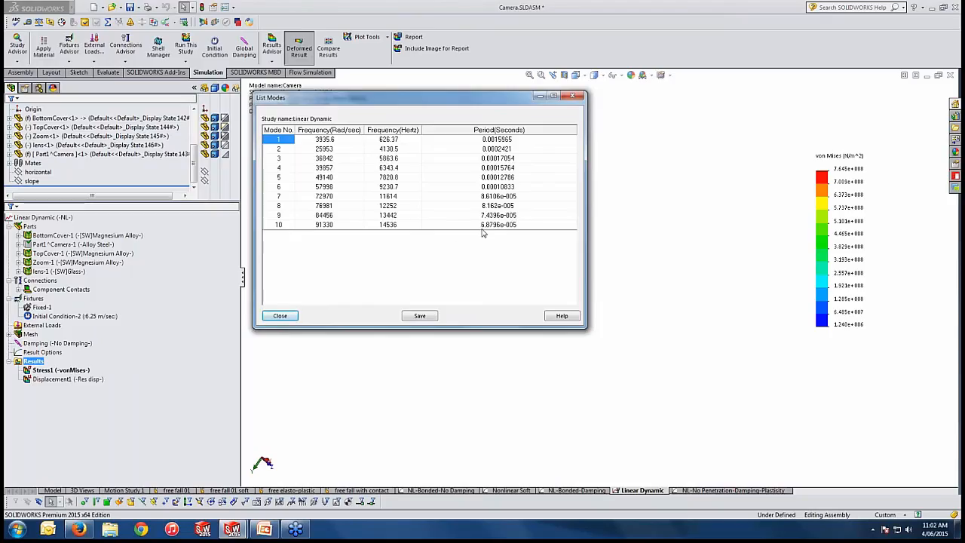
{"action": "left_click", "coordinate": [390, 160]}
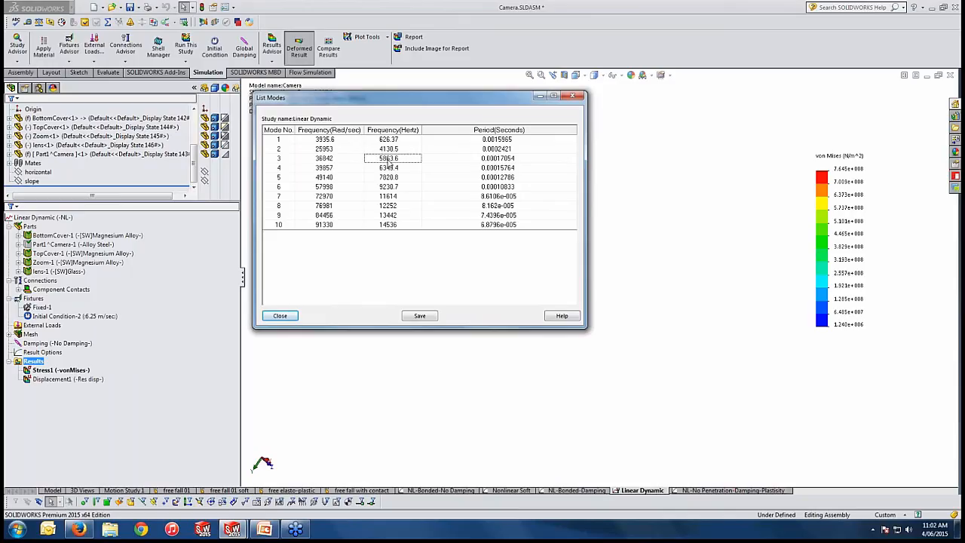
{"action": "left_click", "coordinate": [503, 162]}
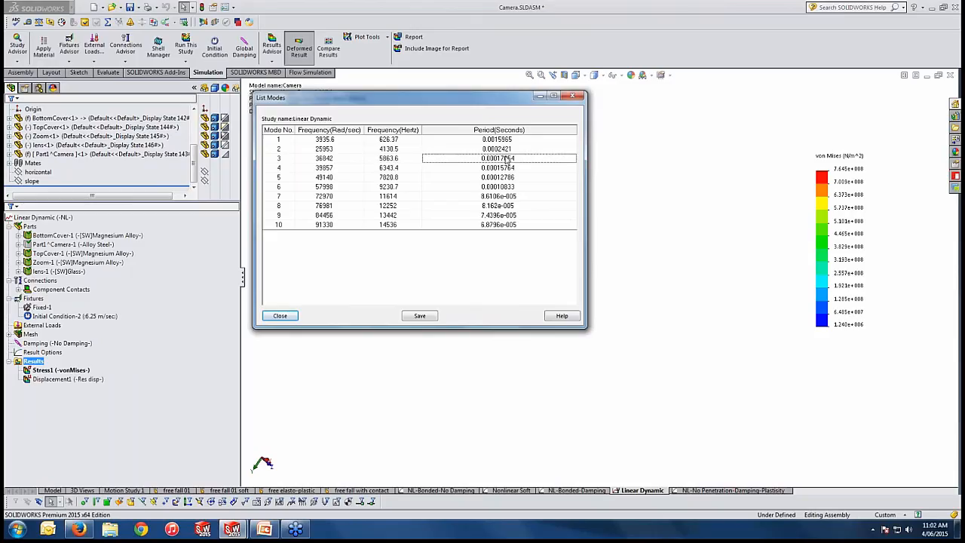
{"action": "left_click", "coordinate": [573, 95]}
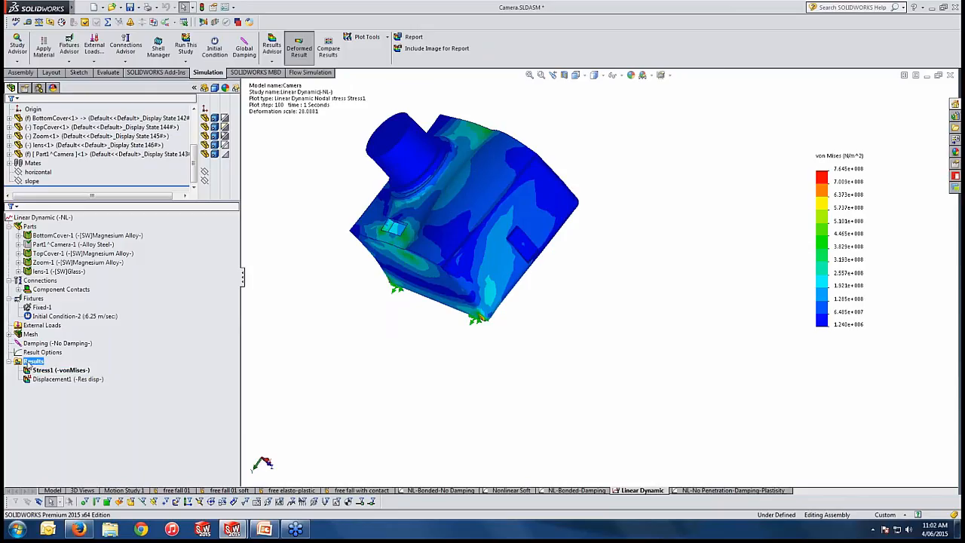
- List the mass participation of the Linear Dynamic study, enlarge the table to examine the directional sums, and close it
{"action": "right_click", "coordinate": [33, 361]}
{"action": "left_click", "coordinate": [75, 284]}
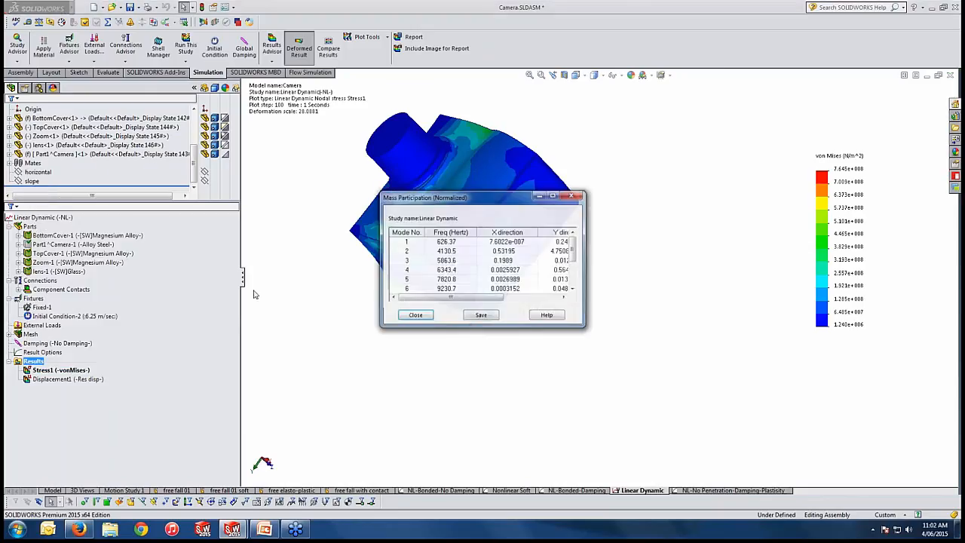
{"action": "left_click_drag", "start_coordinate": [377, 191], "coordinate": [250, 74]}
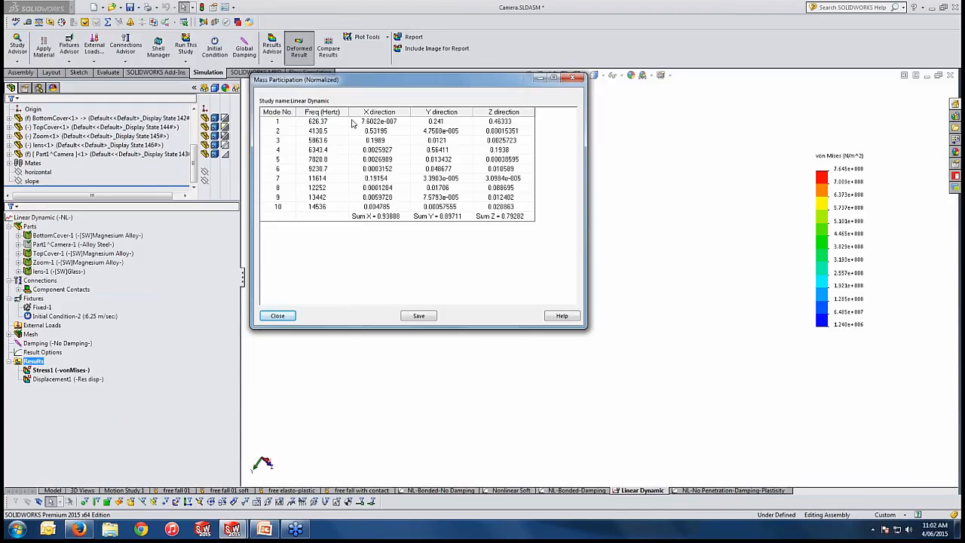
{"action": "left_click", "coordinate": [573, 78]}
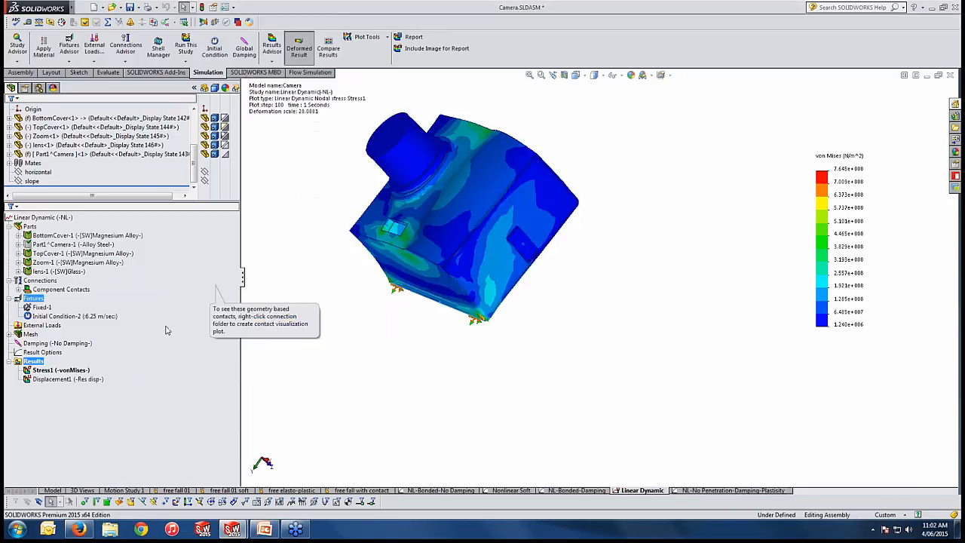
- List the resonant frequencies again, compare the period of mode 10 with the frequency and period of mode 3, and close the list
{"action": "right_click", "coordinate": [30, 362]}
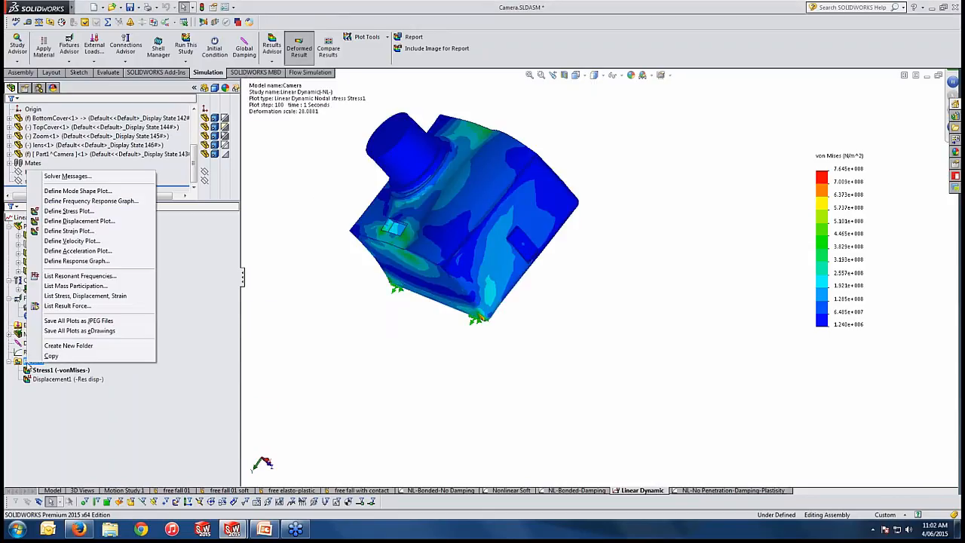
{"action": "left_click", "coordinate": [77, 278]}
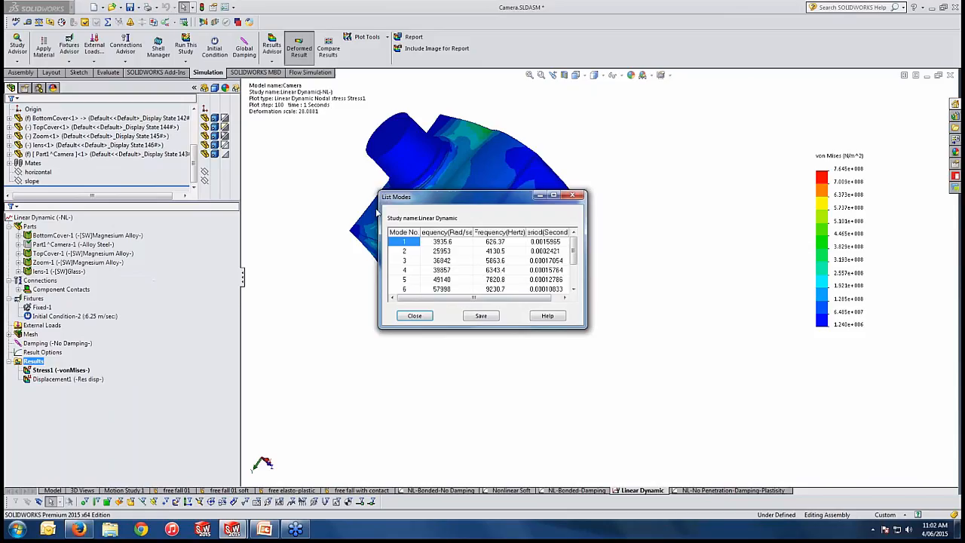
{"action": "left_click_drag", "start_coordinate": [378, 191], "coordinate": [249, 76]}
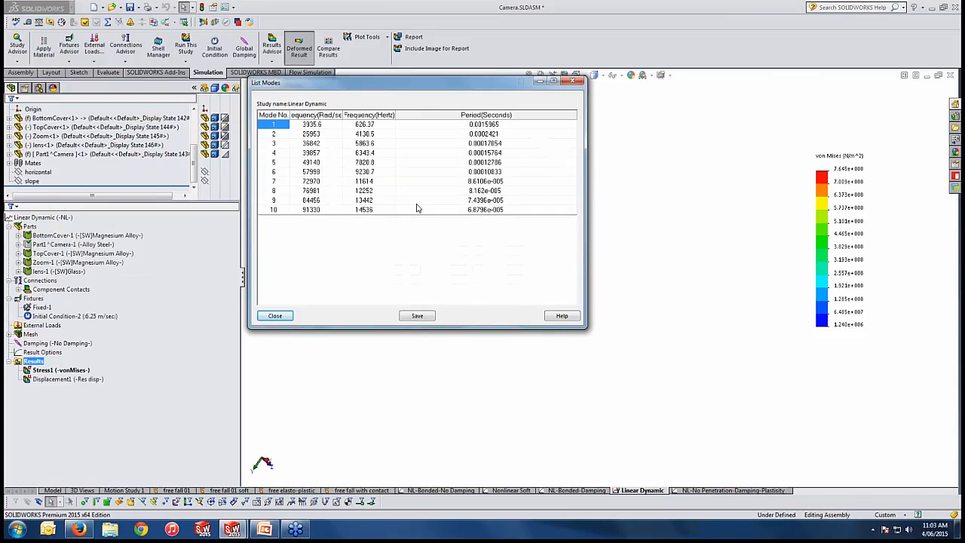
{"action": "left_click", "coordinate": [483, 210]}
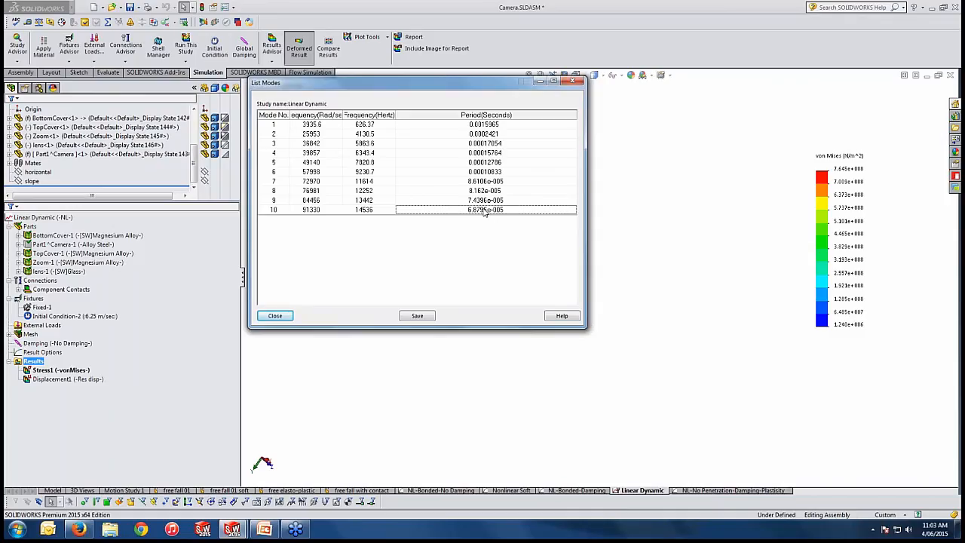
{"action": "left_click", "coordinate": [372, 145]}
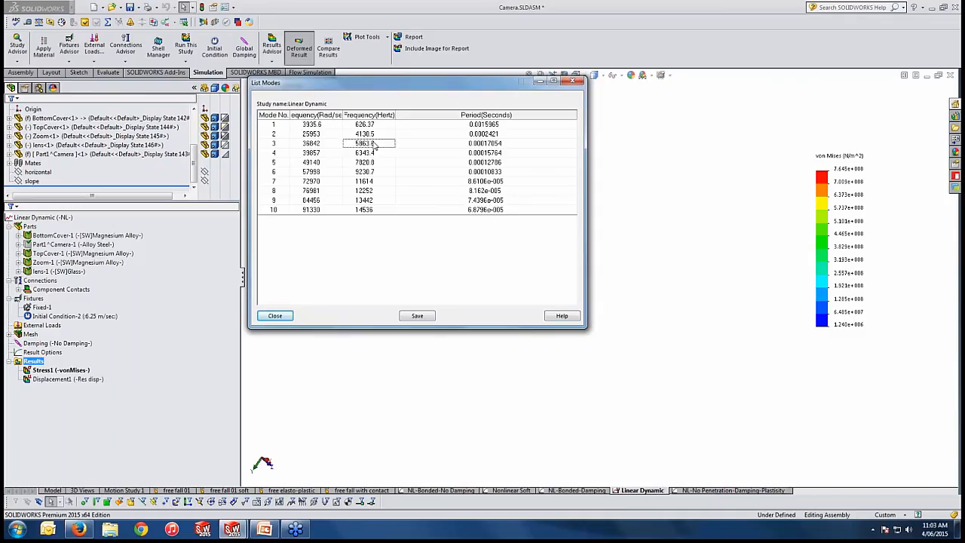
{"action": "left_click", "coordinate": [500, 150]}
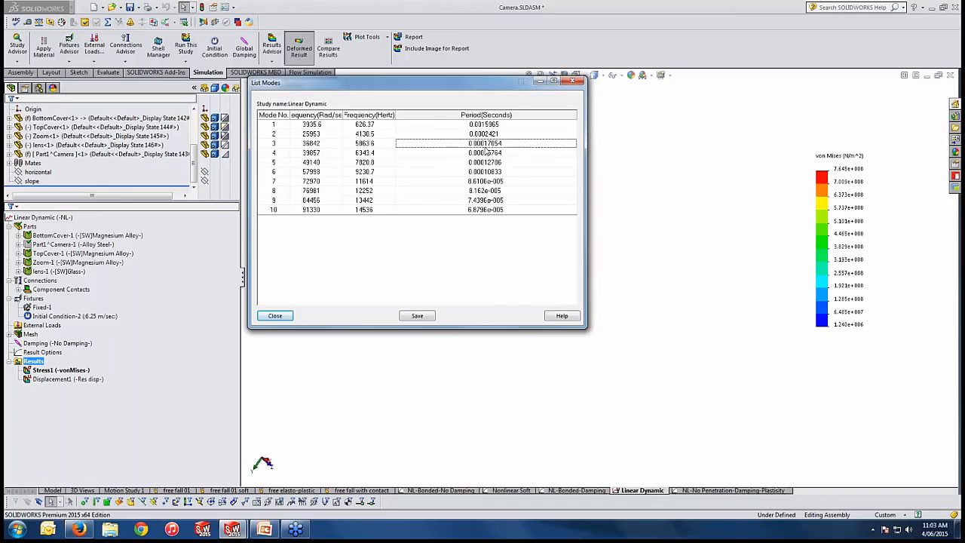
{"action": "left_click", "coordinate": [573, 81]}
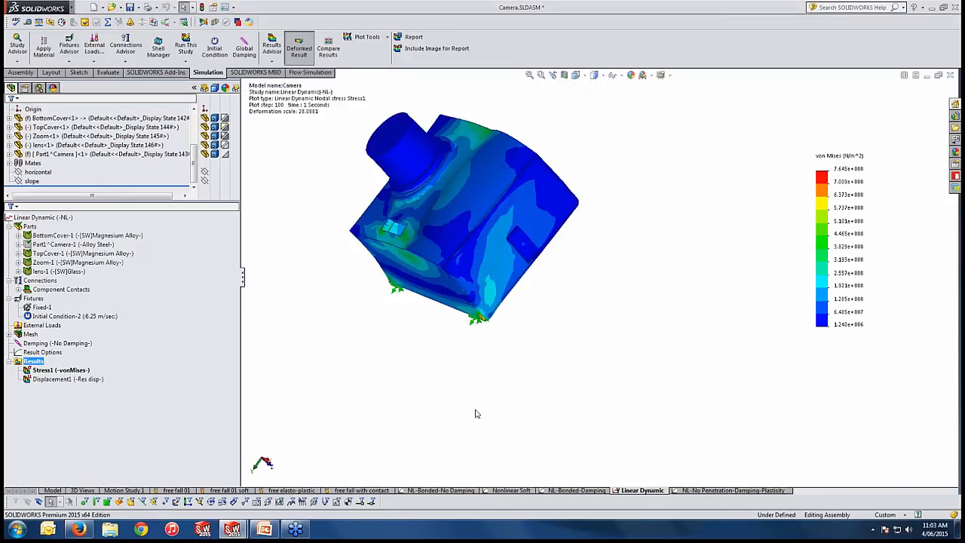
- Return to the NL-Bonded-No Damping study, review the initial and maximum time increments in its properties, and open the advanced solution options
{"action": "left_click", "coordinate": [440, 490]}
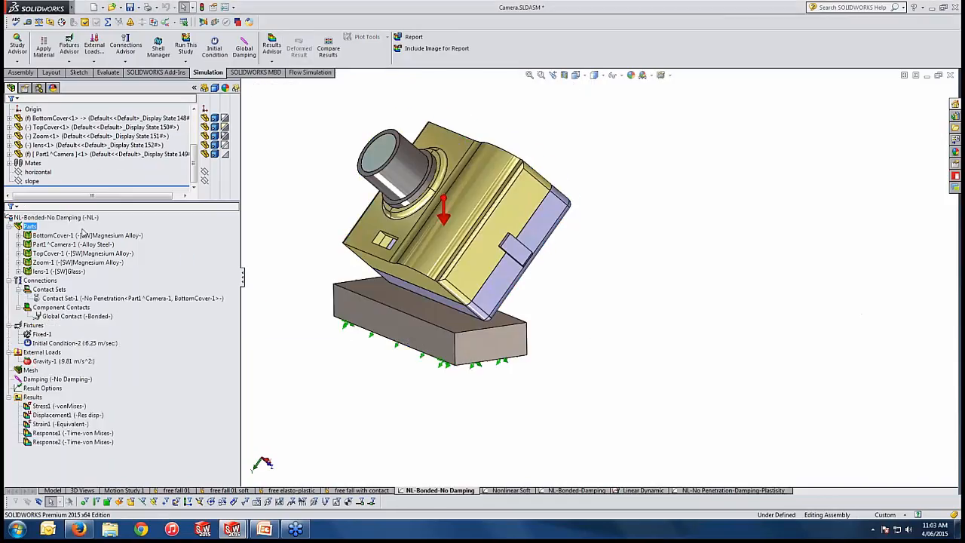
{"action": "right_click", "coordinate": [81, 219]}
{"action": "left_click", "coordinate": [112, 284]}
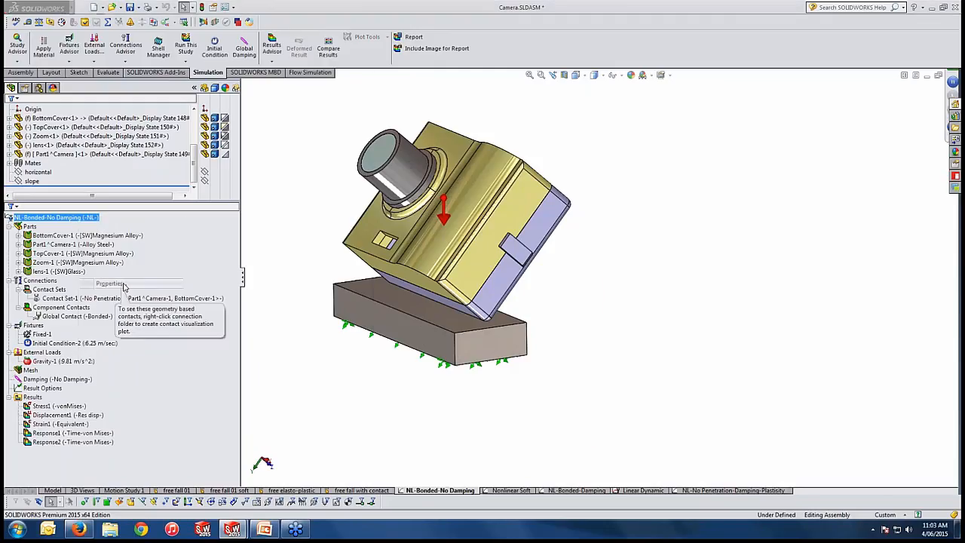
{"action": "left_click", "coordinate": [489, 165]}
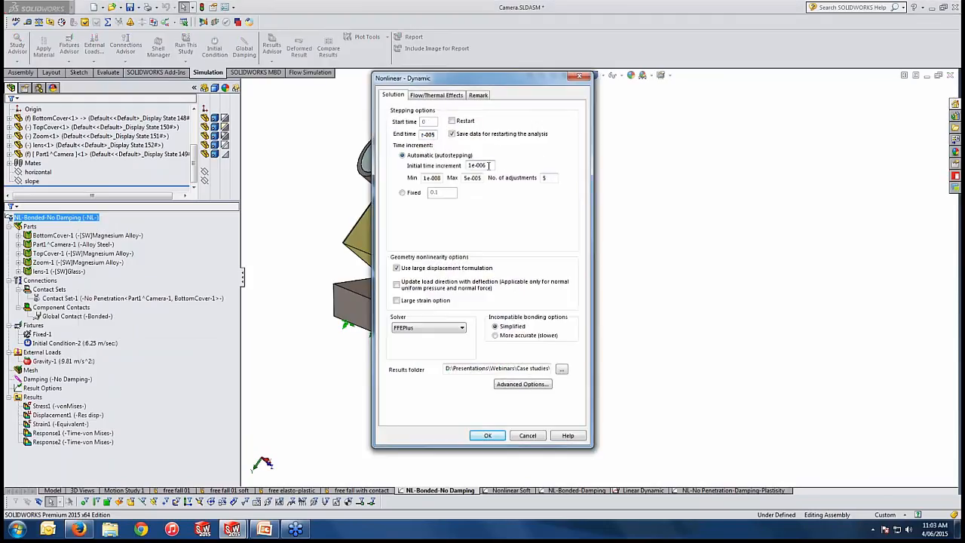
{"action": "double_click", "coordinate": [489, 165]}
{"action": "left_click", "coordinate": [471, 178]}
{"action": "left_click", "coordinate": [522, 384]}
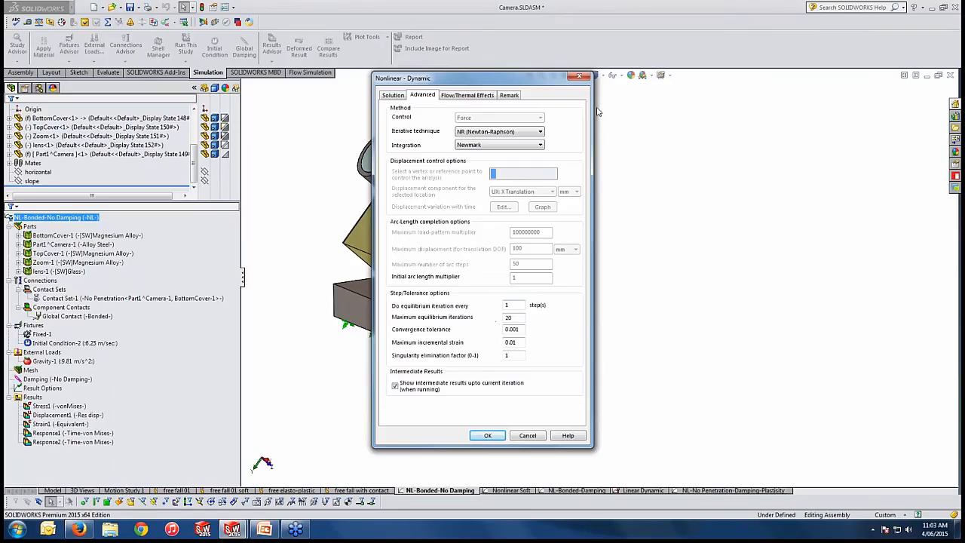
- Close the nonlinear study's properties without changes and display its Stress1 von Mises plot
{"action": "left_click", "coordinate": [579, 76]}
{"action": "left_click", "coordinate": [525, 285]}
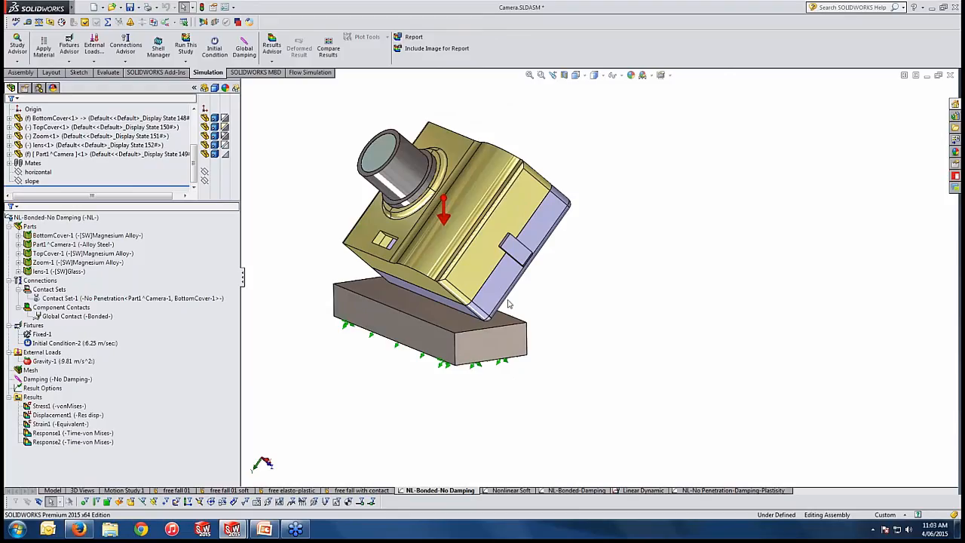
{"action": "middle_click_drag", "start_coordinate": [518, 387], "coordinate": [514, 382]}
{"action": "left_click", "coordinate": [74, 407]}
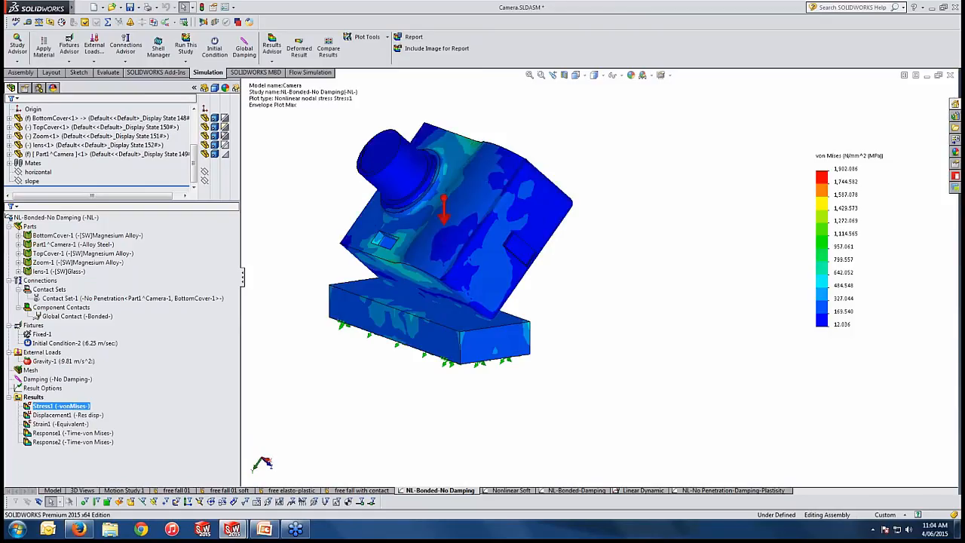
{"action": "right_click", "coordinate": [73, 406]}
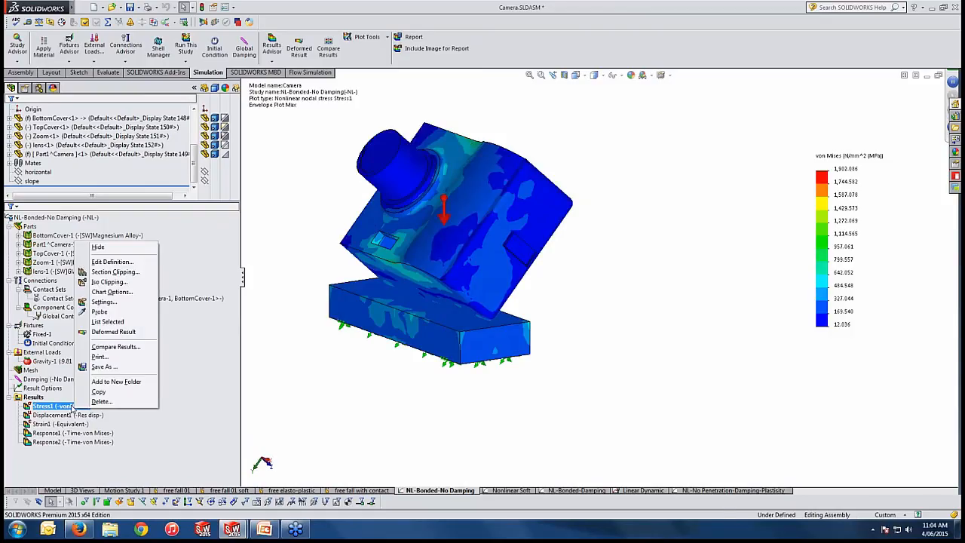
{"action": "left_click", "coordinate": [323, 404]}
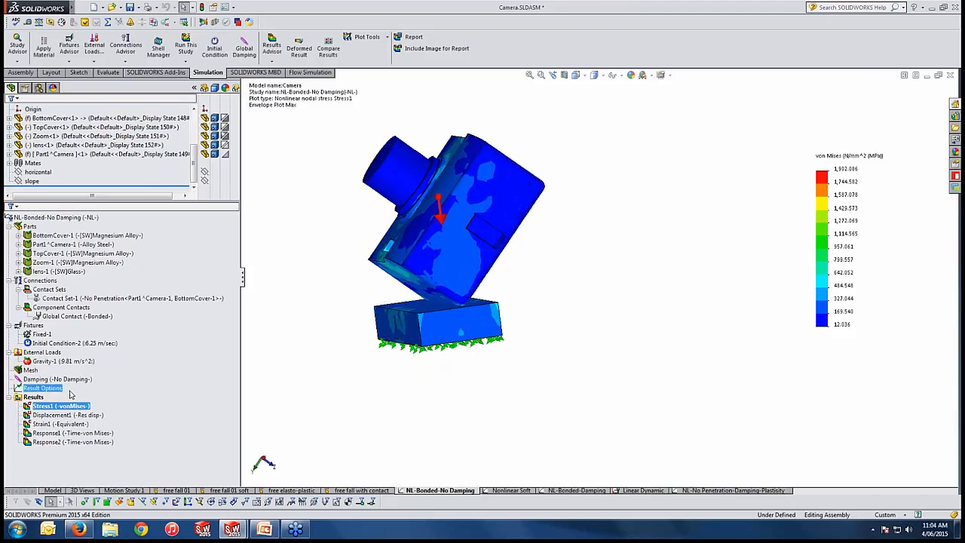
- Edit the Stress1 plot definition to show results only on the TopCover, BottomCover and Zoom bodies, and apply it
{"action": "right_click", "coordinate": [73, 407]}
{"action": "left_click", "coordinate": [106, 256]}
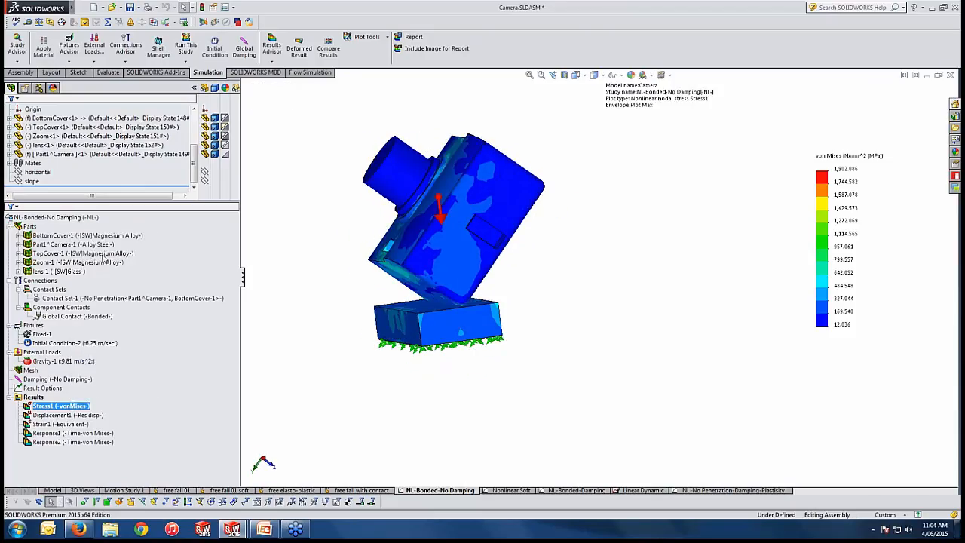
{"action": "left_click", "coordinate": [58, 134]}
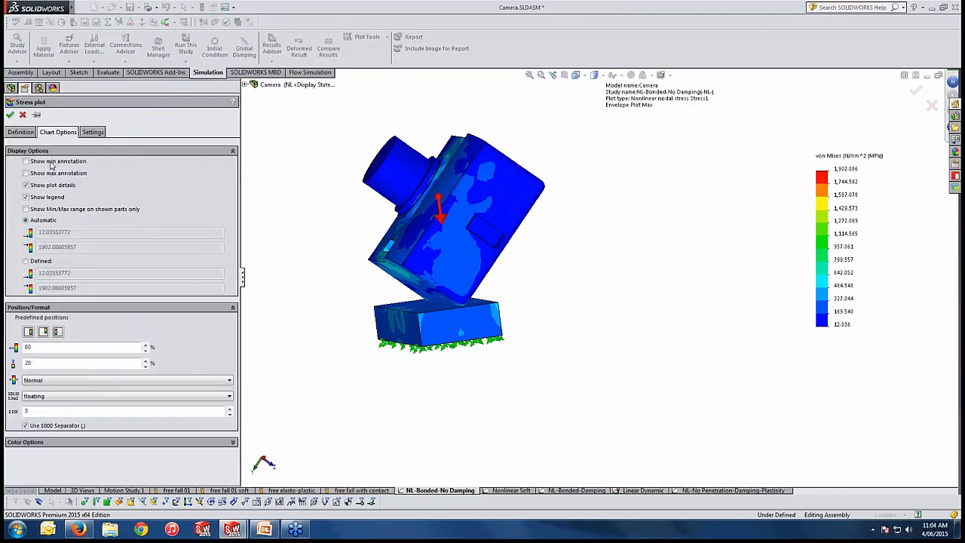
{"action": "left_click", "coordinate": [21, 132]}
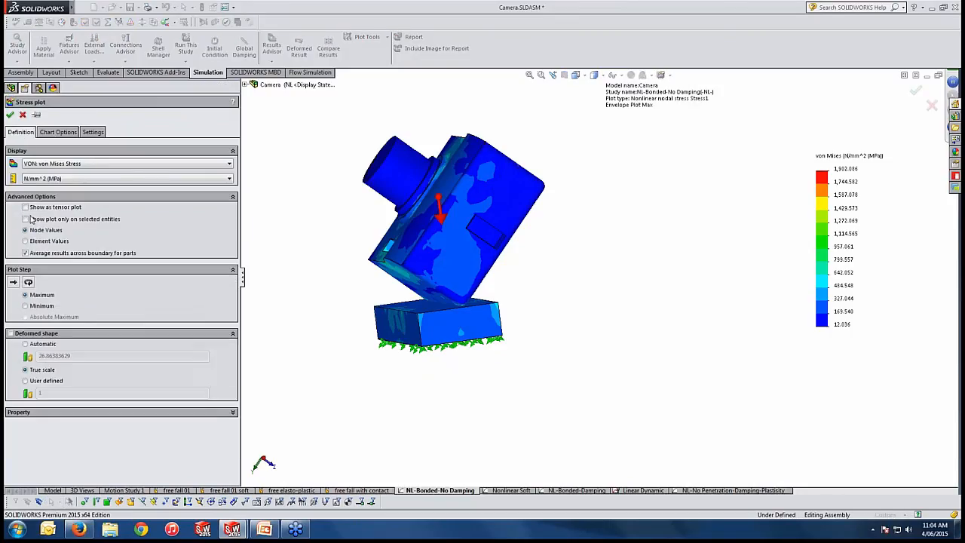
{"action": "left_click", "coordinate": [26, 219]}
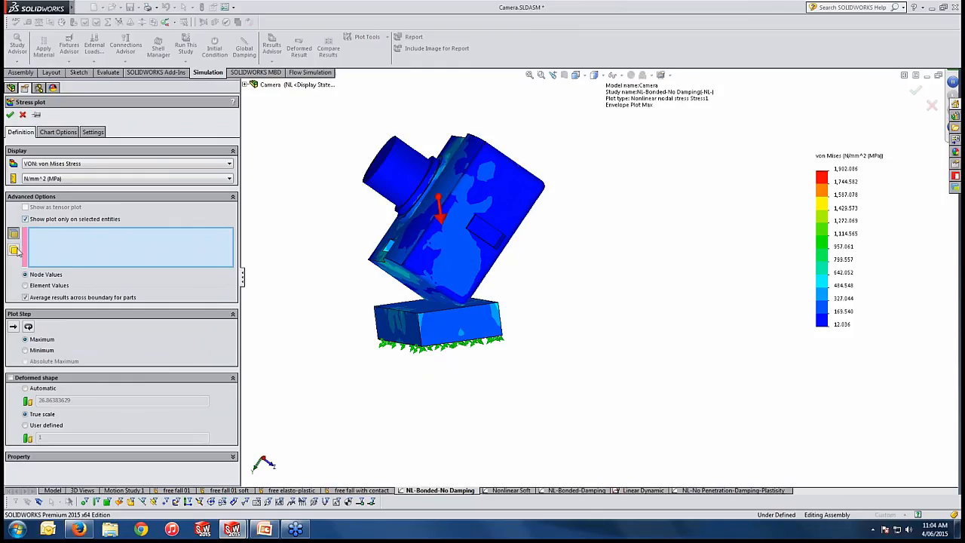
{"action": "left_click", "coordinate": [441, 229]}
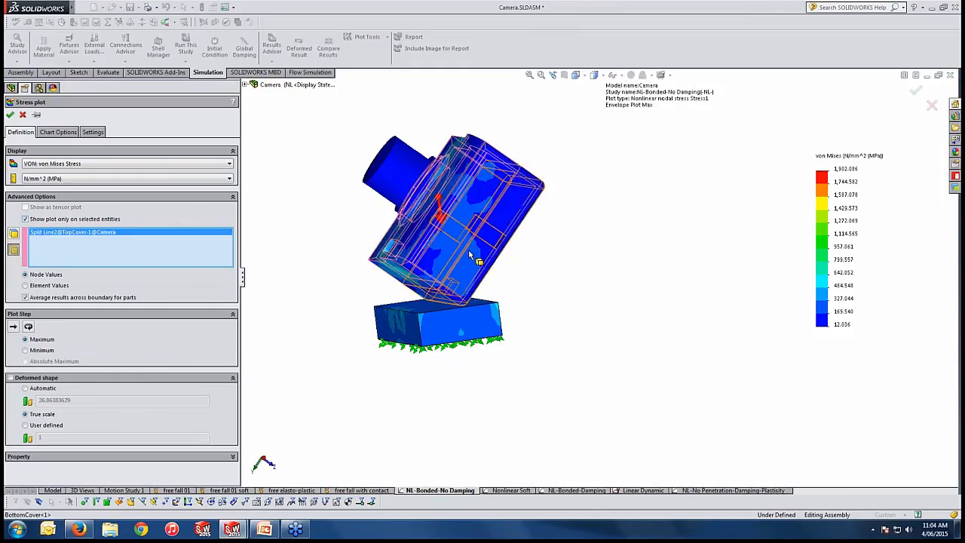
{"action": "left_click", "coordinate": [468, 249]}
{"action": "left_click", "coordinate": [420, 196]}
{"action": "middle_click_drag", "start_coordinate": [473, 229], "coordinate": [528, 252]}
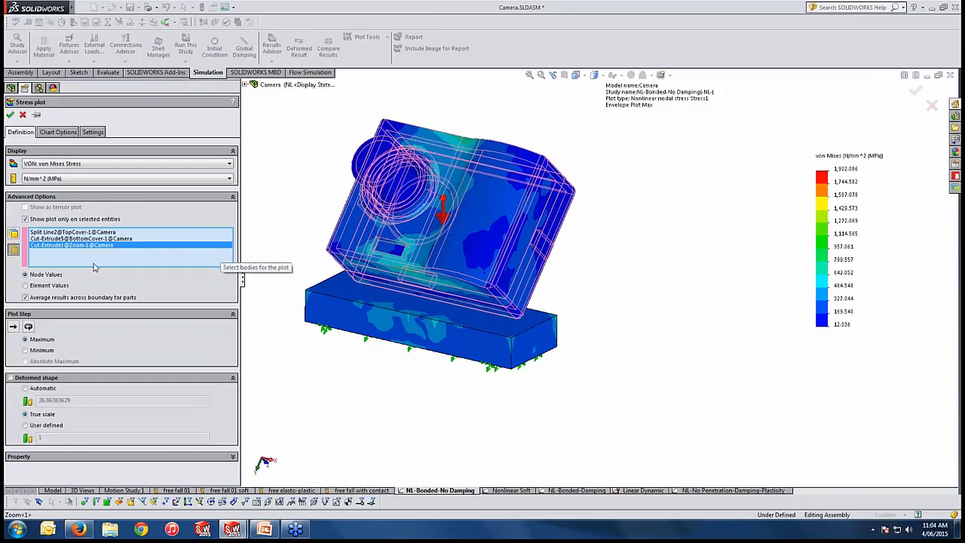
{"action": "left_click", "coordinate": [35, 116]}
{"action": "left_click", "coordinate": [10, 115]}
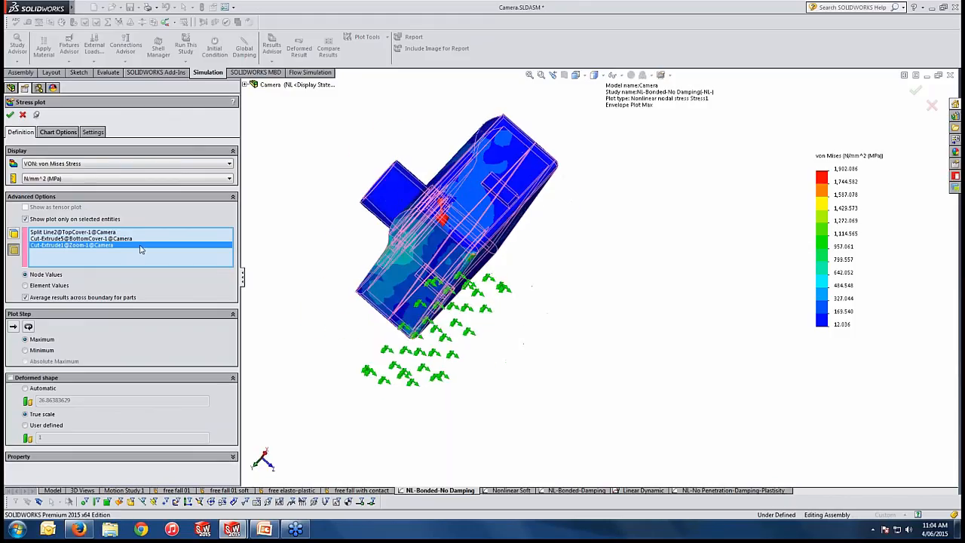
- Enable the min/max range on shown parts only in the Stress1 chart options and leave the plot settings
{"action": "left_click", "coordinate": [57, 133]}
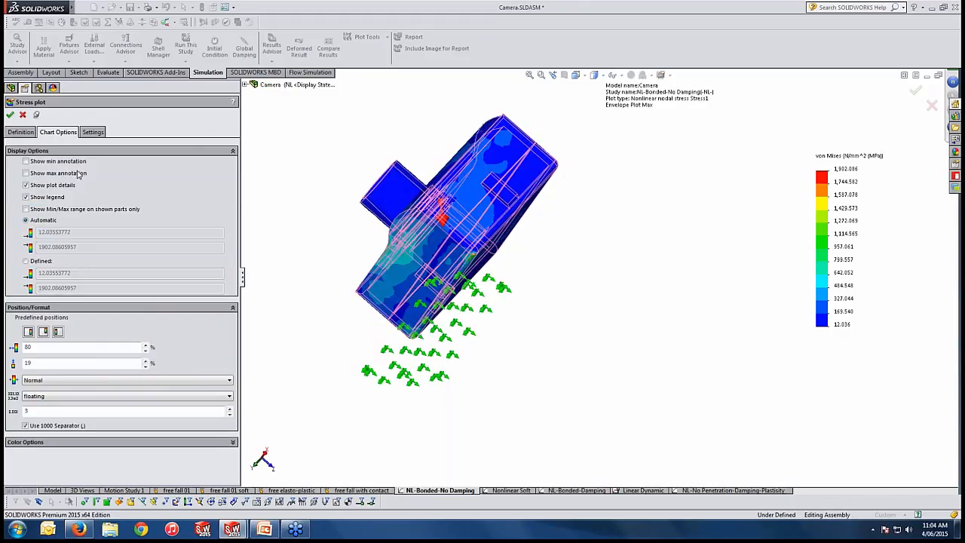
{"action": "left_click", "coordinate": [48, 212]}
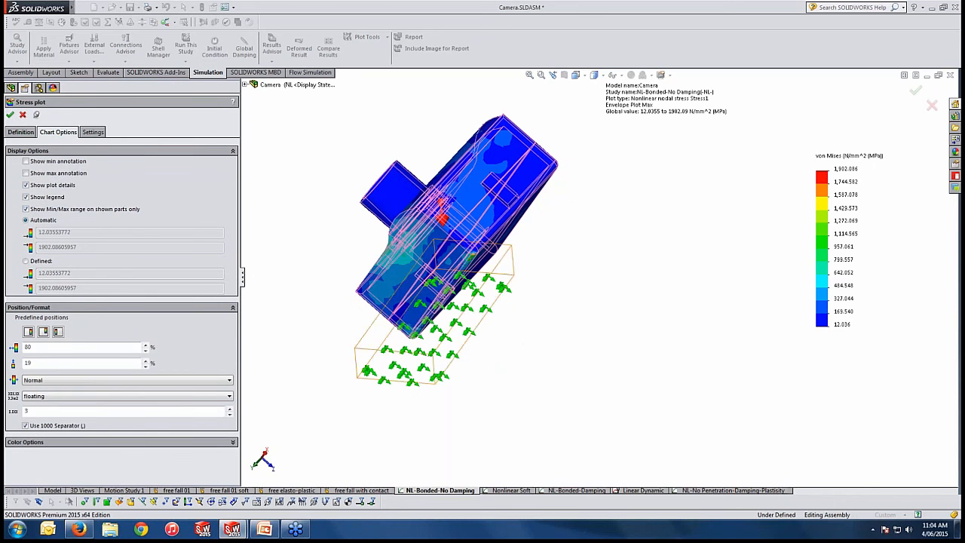
{"action": "scroll", "coordinate": [484, 327], "scroll_direction": "down", "scroll_amount": 5}
{"action": "scroll", "coordinate": [500, 215], "scroll_direction": "up", "scroll_amount": 5}
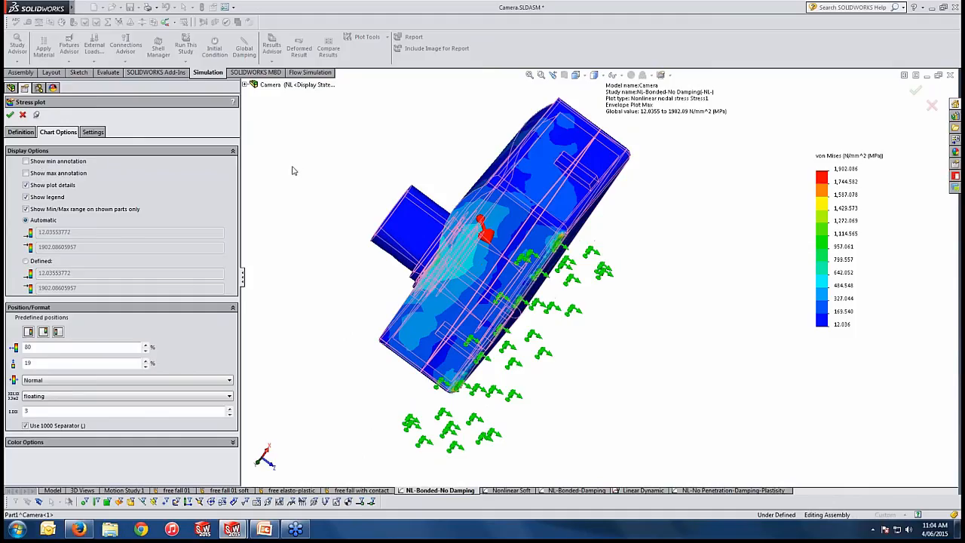
{"action": "left_click", "coordinate": [23, 116]}
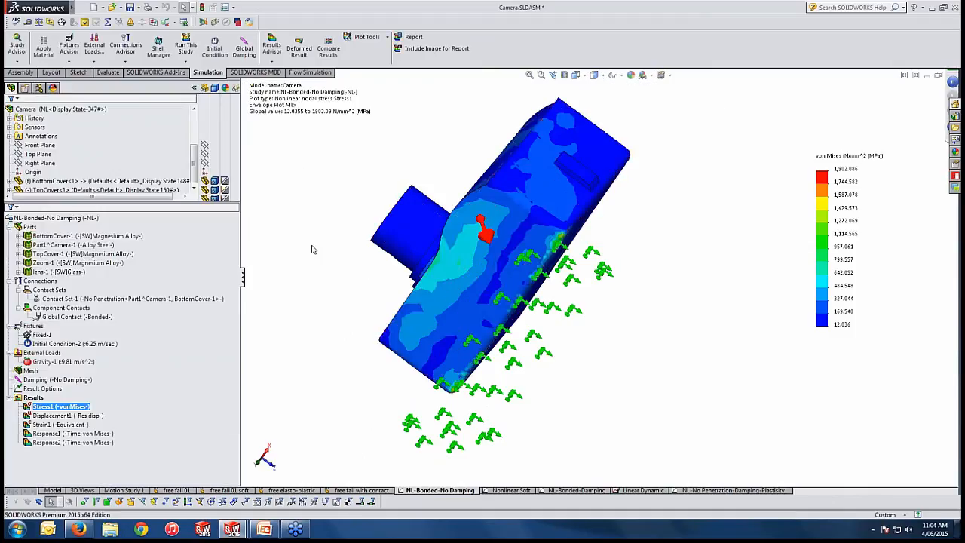
- Hide the Fixed-1 fixture symbols and examine the stress along the camera's lower impact edge and corners
{"action": "left_click", "coordinate": [96, 342]}
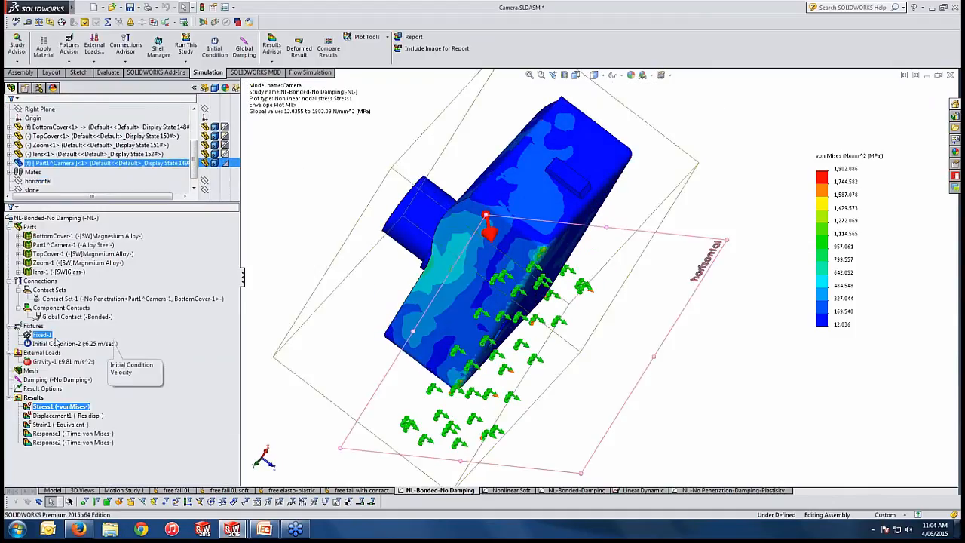
{"action": "right_click", "coordinate": [42, 334]}
{"action": "left_click", "coordinate": [172, 342]}
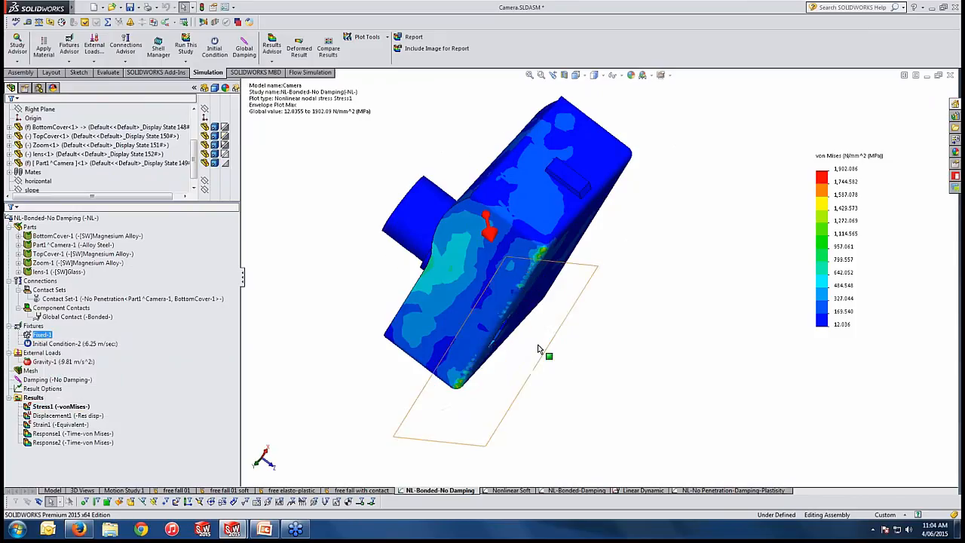
{"action": "middle_click_drag", "start_coordinate": [538, 347], "coordinate": [547, 293]}
{"action": "scroll", "coordinate": [548, 305], "scroll_direction": "down", "scroll_amount": 2}
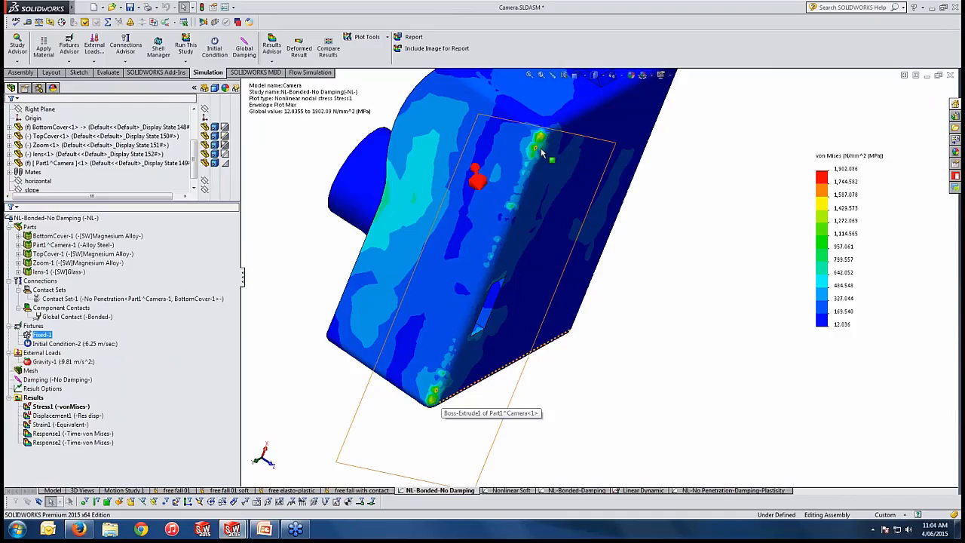
{"action": "middle_click_drag", "start_coordinate": [523, 216], "coordinate": [560, 214]}
- Display the Displacement1 plot, animate it, watch the camera's impact from several angles, and end the animation
{"action": "left_click", "coordinate": [68, 416]}
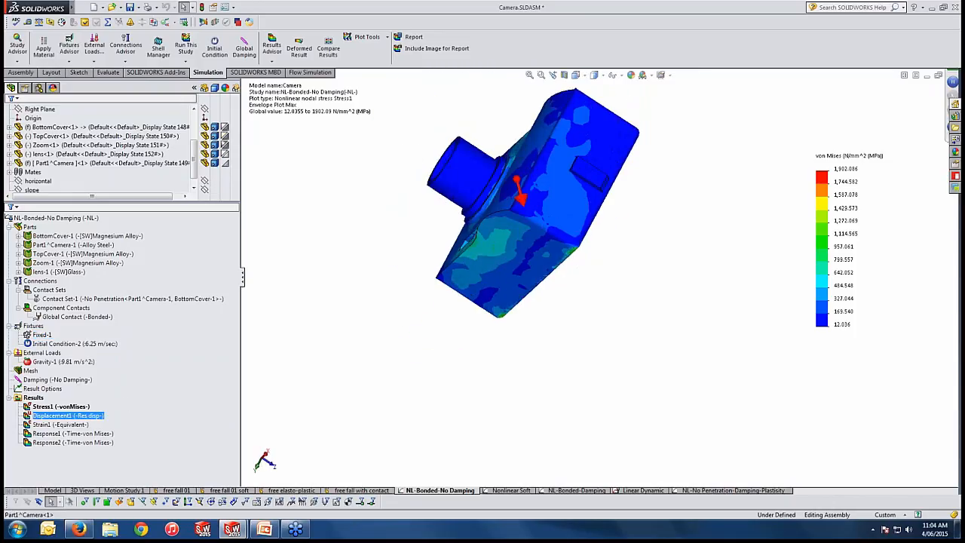
{"action": "right_click", "coordinate": [89, 416]}
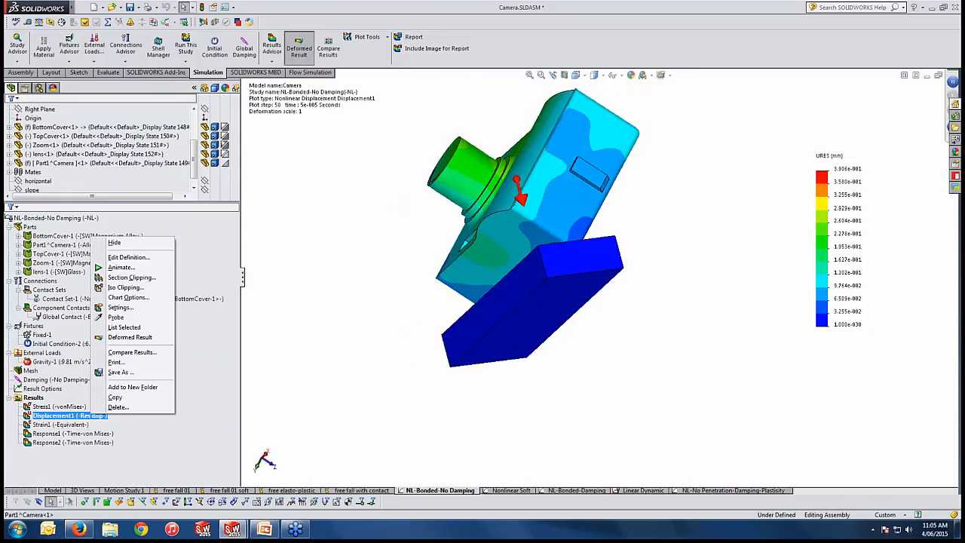
{"action": "left_click", "coordinate": [120, 268]}
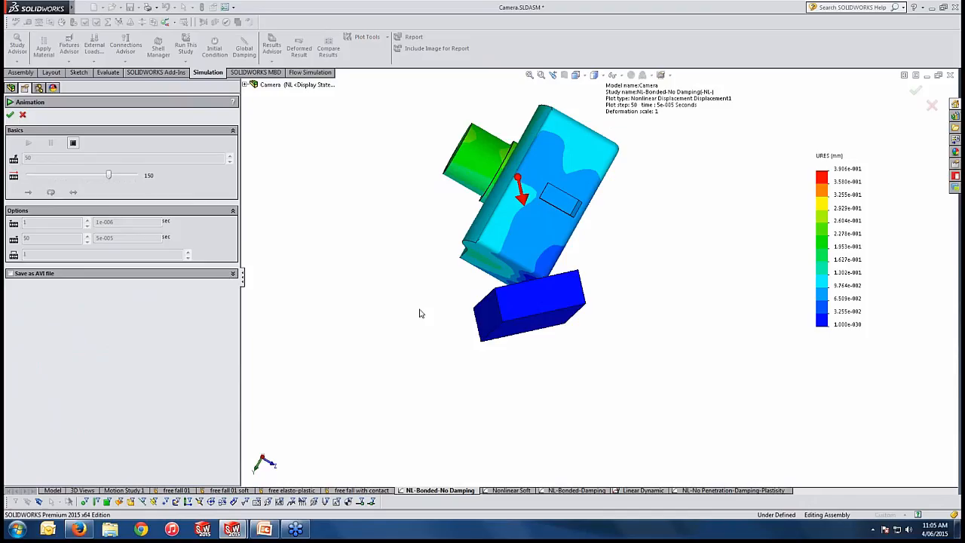
{"action": "middle_click_drag", "start_coordinate": [422, 314], "coordinate": [447, 335]}
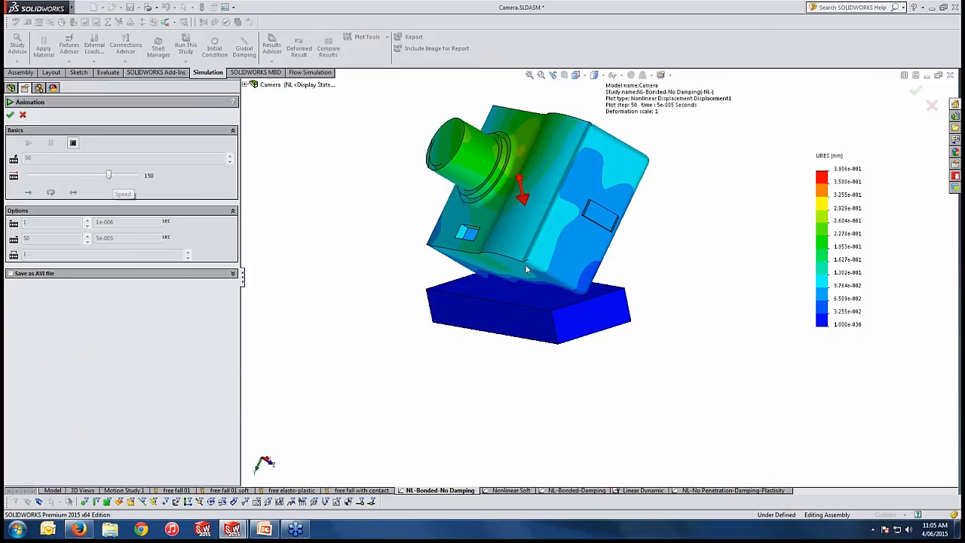
{"action": "middle_click_drag", "start_coordinate": [593, 271], "coordinate": [611, 296]}
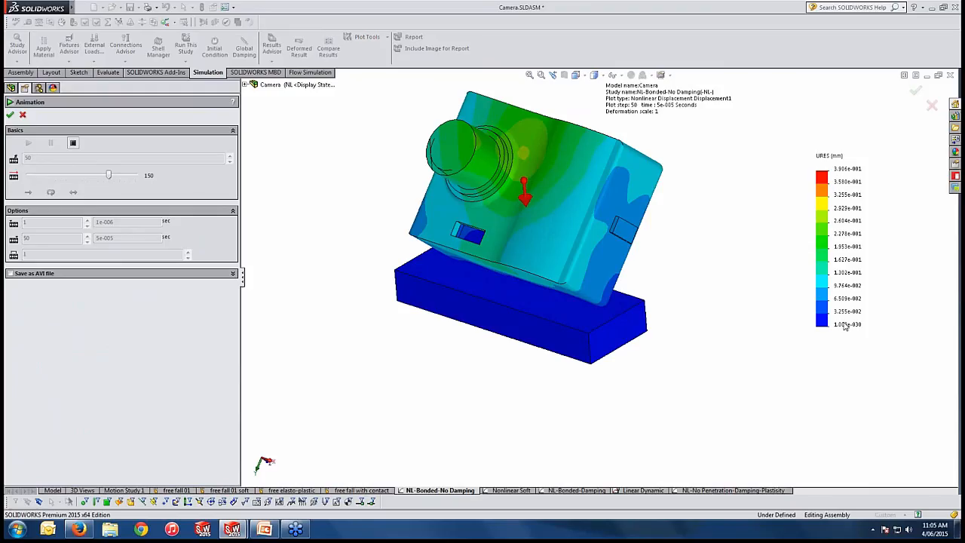
{"action": "middle_click_drag", "start_coordinate": [661, 323], "coordinate": [618, 269]}
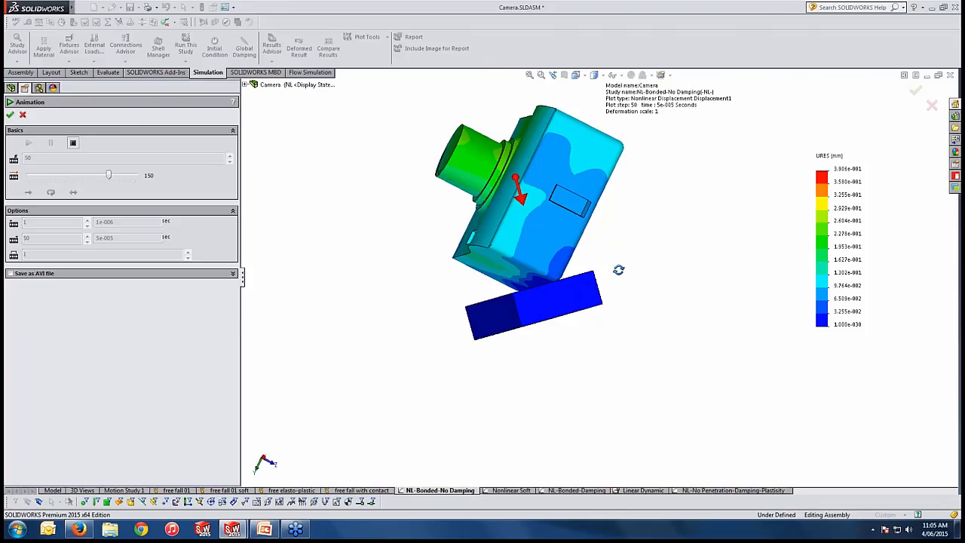
{"action": "left_click", "coordinate": [73, 142]}
{"action": "left_click", "coordinate": [10, 115]}
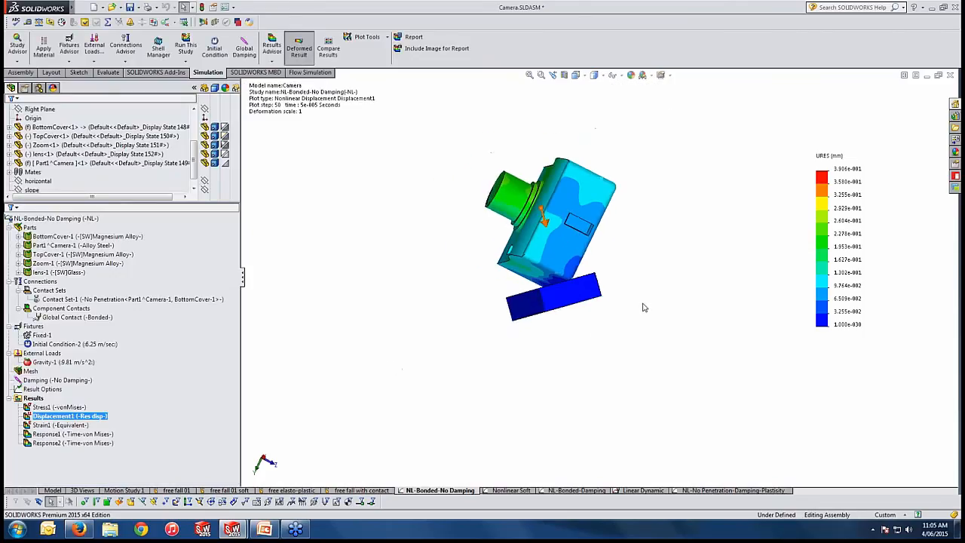
- Display the Stress1 plot again and examine the stress on the camera's front, side and underside against the legend
{"action": "left_click", "coordinate": [52, 407]}
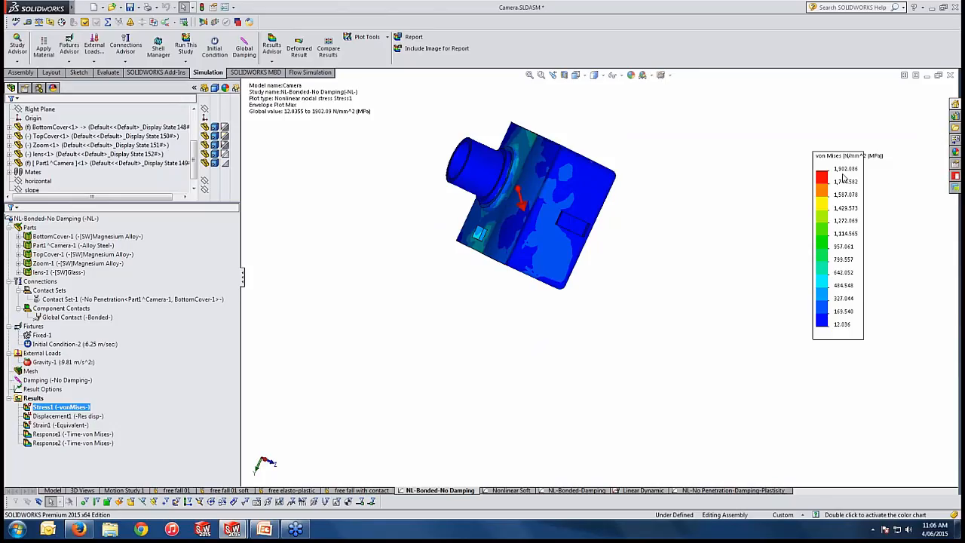
{"action": "middle_click_drag", "start_coordinate": [648, 301], "coordinate": [571, 279]}
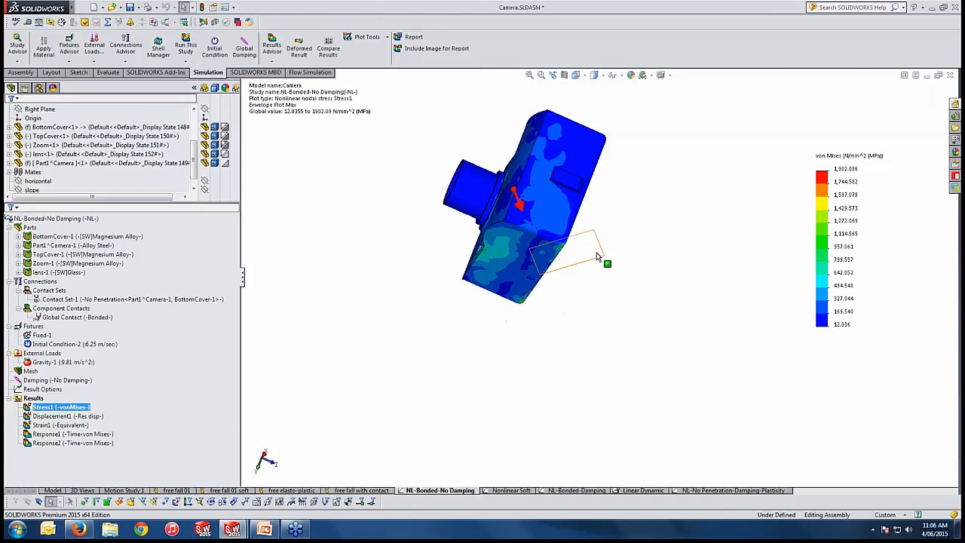
{"action": "middle_click_drag", "start_coordinate": [607, 261], "coordinate": [640, 237]}
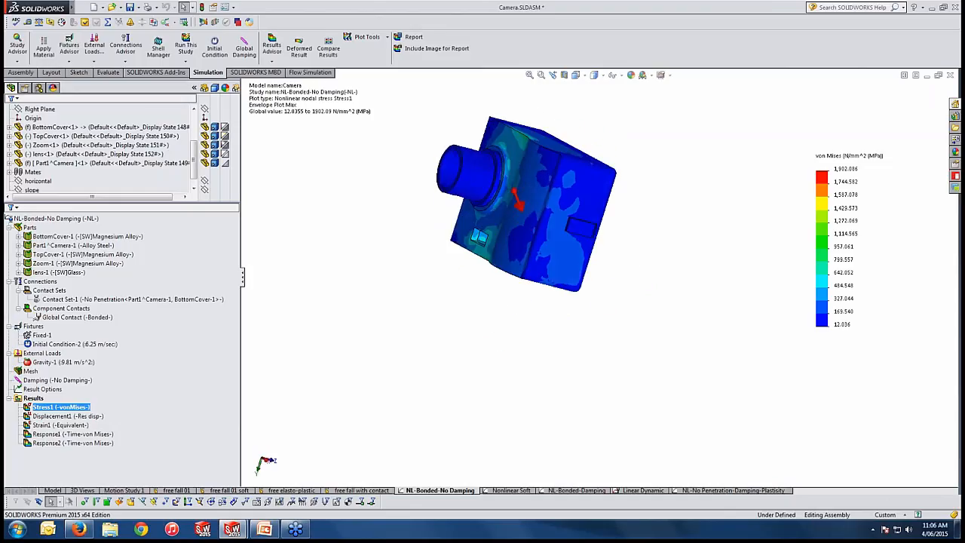
- Open the Response1 time–von Mises graph, enlarge it to examine the node stress curves, and close it
{"action": "left_click", "coordinate": [93, 435], "text": "ctrl"}
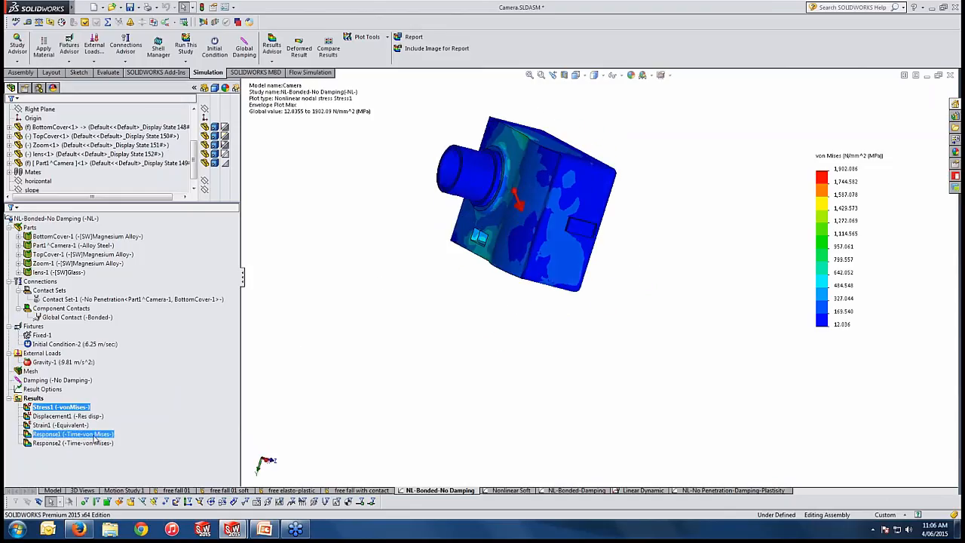
{"action": "double_click", "coordinate": [93, 435]}
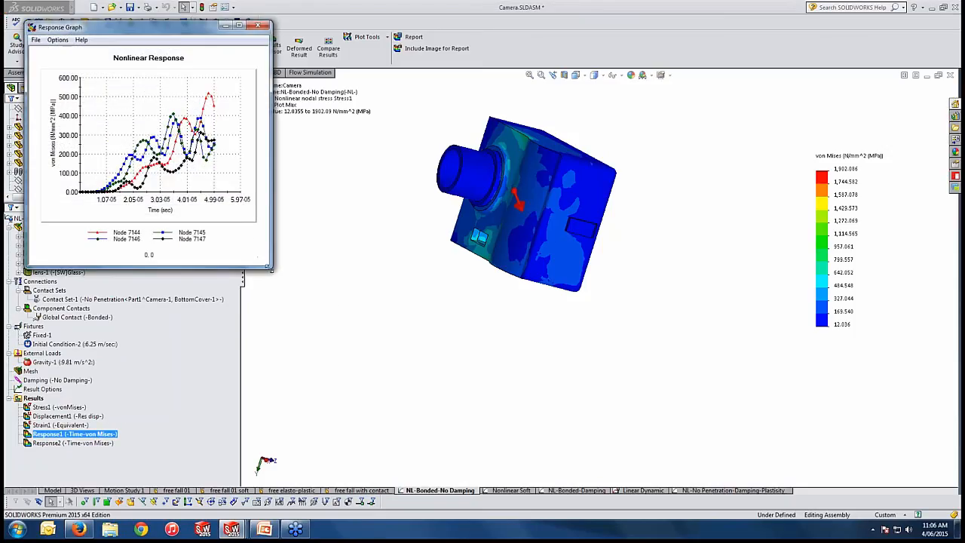
{"action": "left_click_drag", "start_coordinate": [264, 267], "coordinate": [392, 367]}
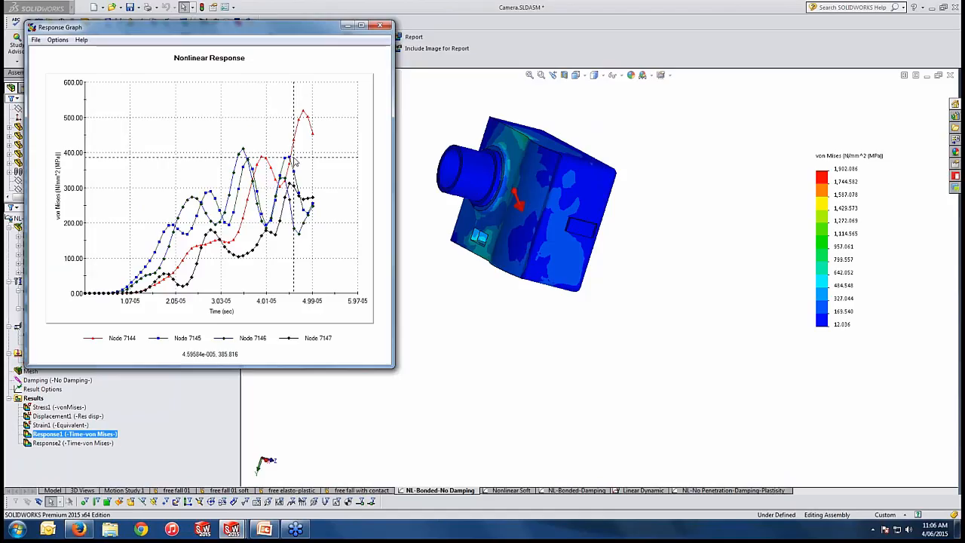
{"action": "left_click", "coordinate": [382, 26]}
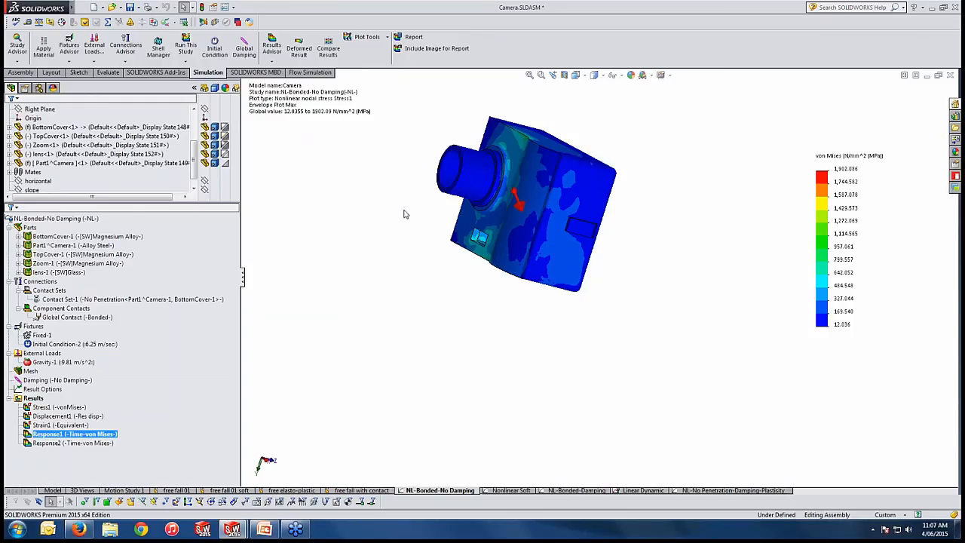
- Switch to the NL-Bonded-Damping study and expand its contact sets to review the defined contact
{"action": "left_click", "coordinate": [555, 491]}
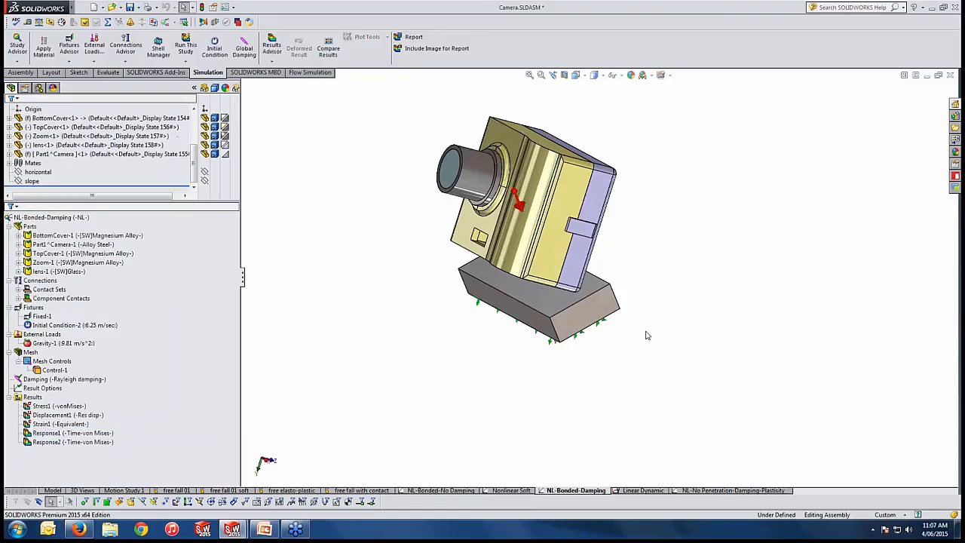
{"action": "middle_click_drag", "start_coordinate": [674, 295], "coordinate": [660, 312]}
{"action": "scroll", "coordinate": [646, 283], "scroll_direction": "down", "scroll_amount": 2}
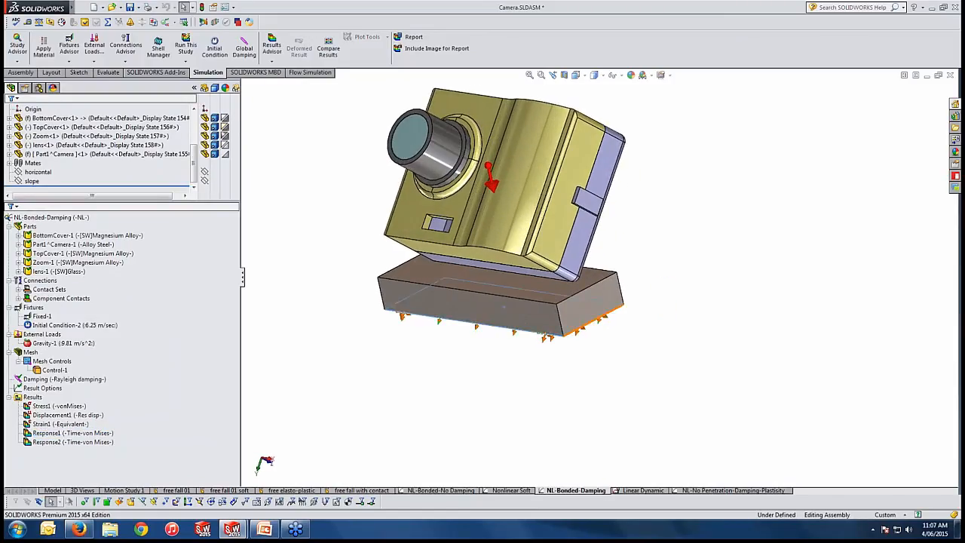
{"action": "left_click", "coordinate": [18, 288]}
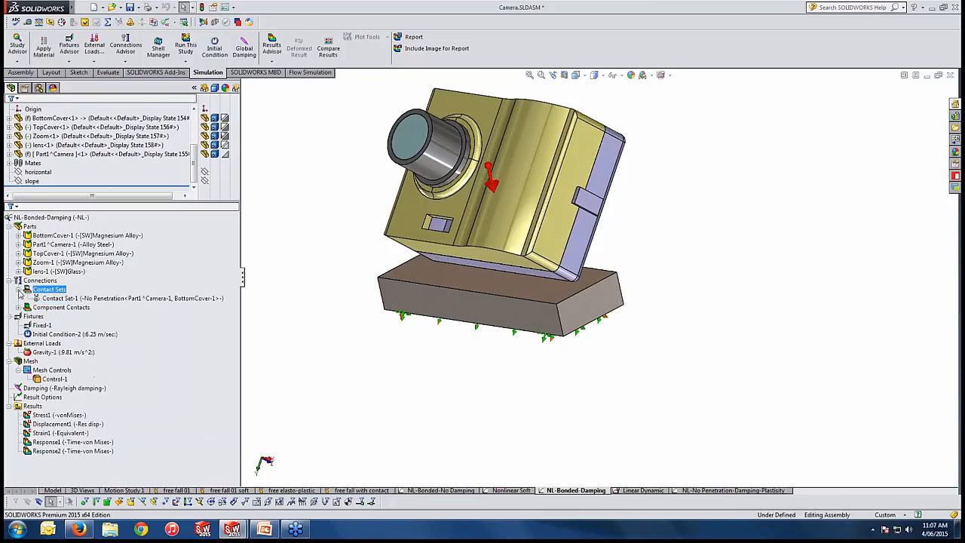
- Review the NL-Bonded-Damping study's no-penetration contact set, fixtures, mesh and part materials
{"action": "left_click", "coordinate": [92, 298]}
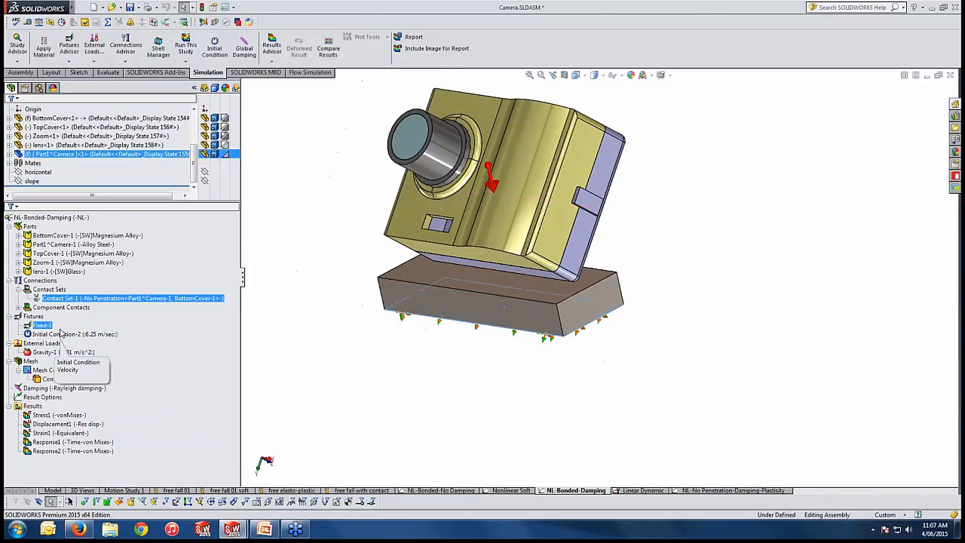
{"action": "left_click", "coordinate": [65, 361]}
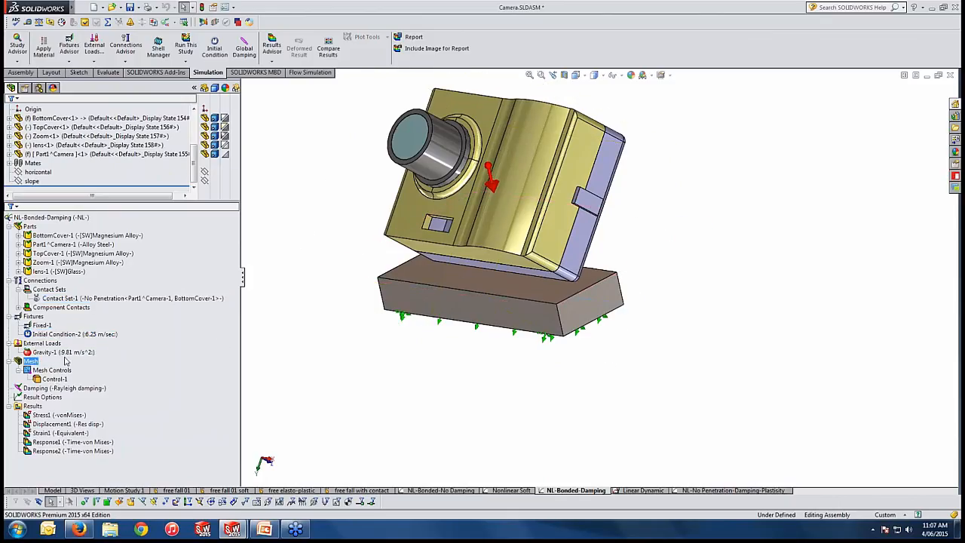
{"action": "left_click", "coordinate": [91, 253]}
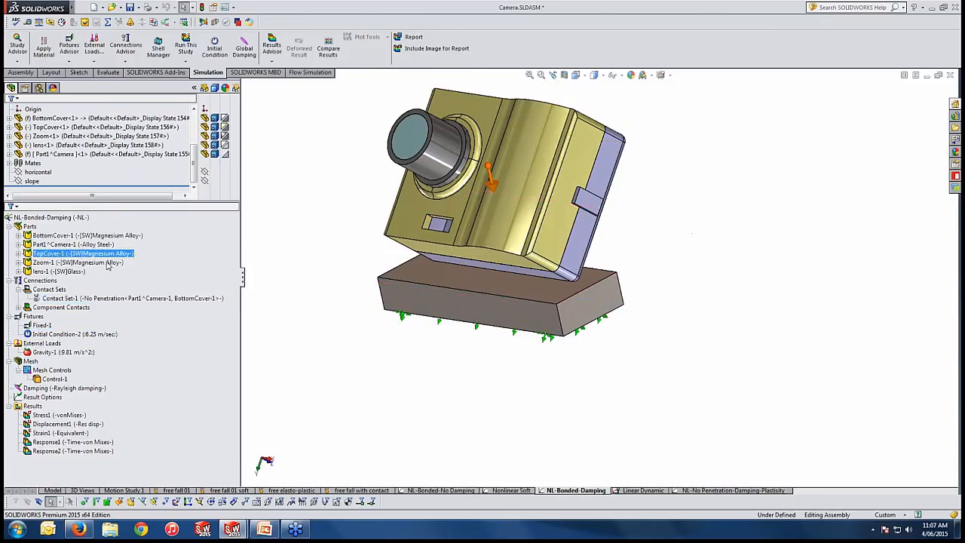
- Open the Rayleigh damping definition to examine its alpha and beta parameters, and leave it without changes
{"action": "left_click", "coordinate": [60, 388]}
{"action": "right_click", "coordinate": [58, 390]}
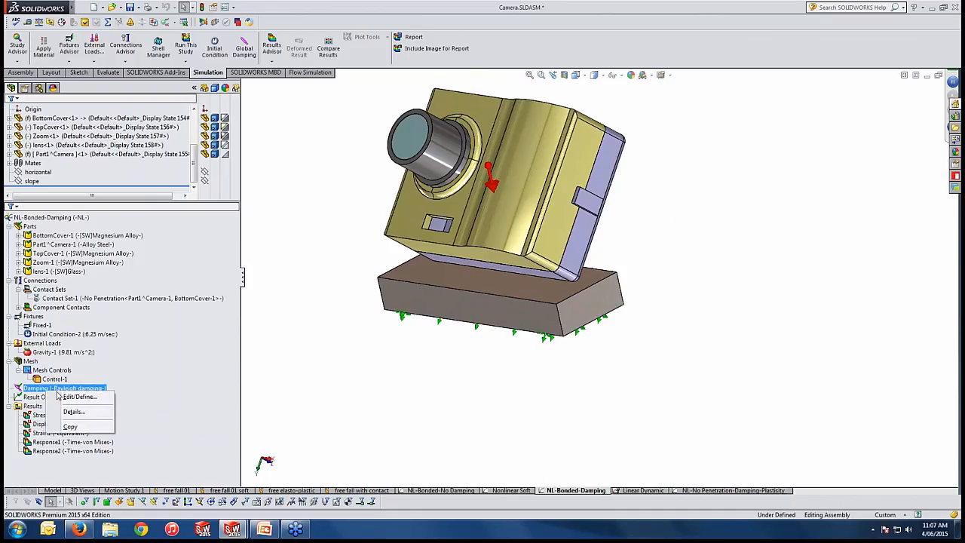
{"action": "left_click", "coordinate": [75, 396]}
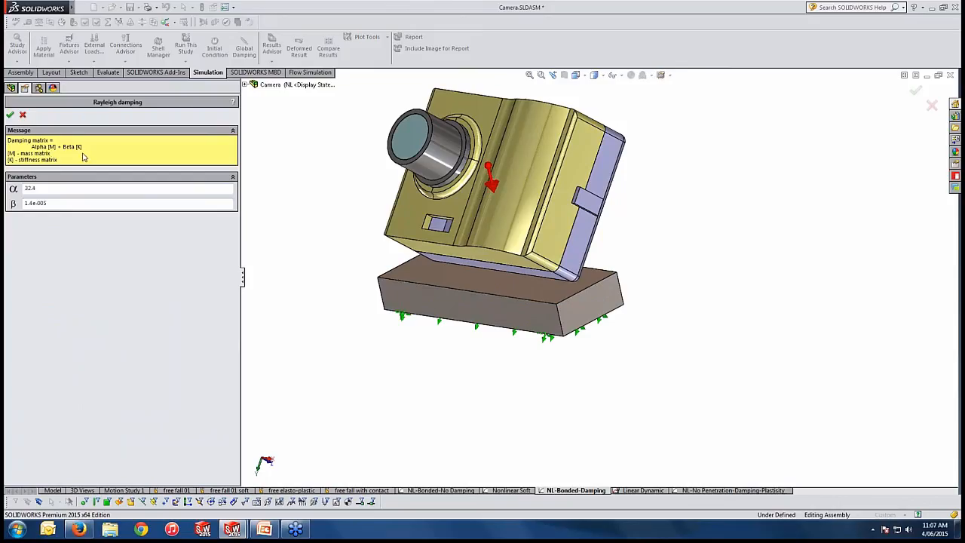
{"action": "left_click", "coordinate": [25, 117]}
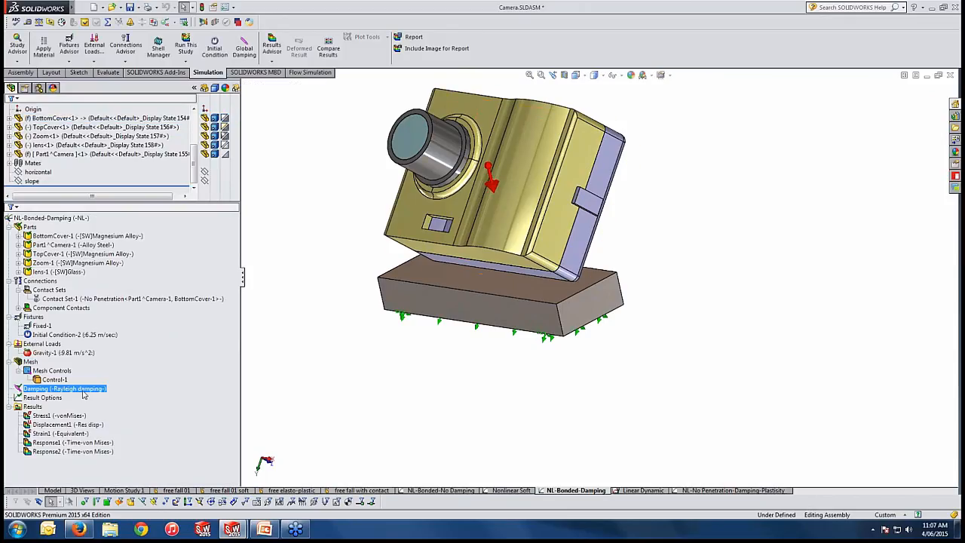
- Display the Stress1 plot to examine the camera's front and underside, followed by the Displacement1 plot
{"action": "left_click", "coordinate": [50, 398]}
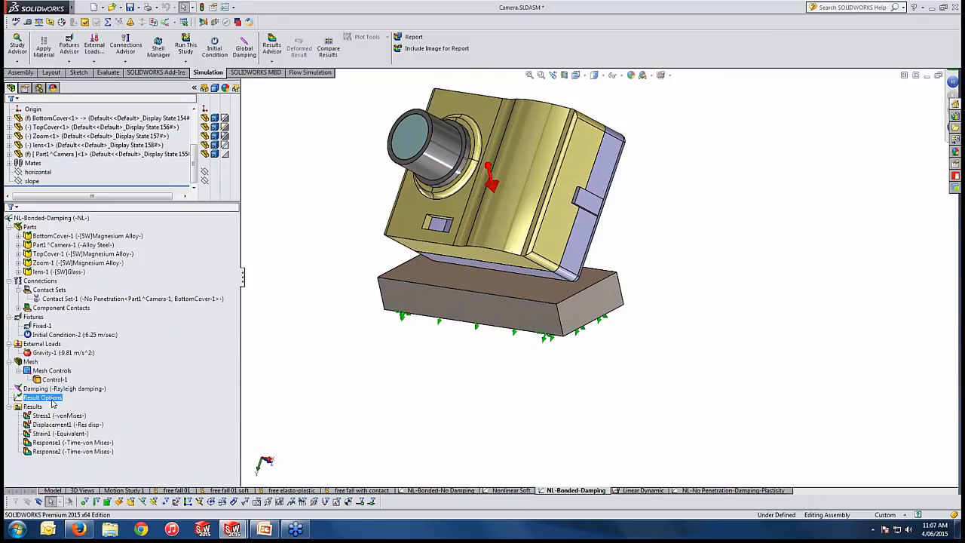
{"action": "scroll", "coordinate": [683, 334], "scroll_direction": "up", "scroll_amount": 3}
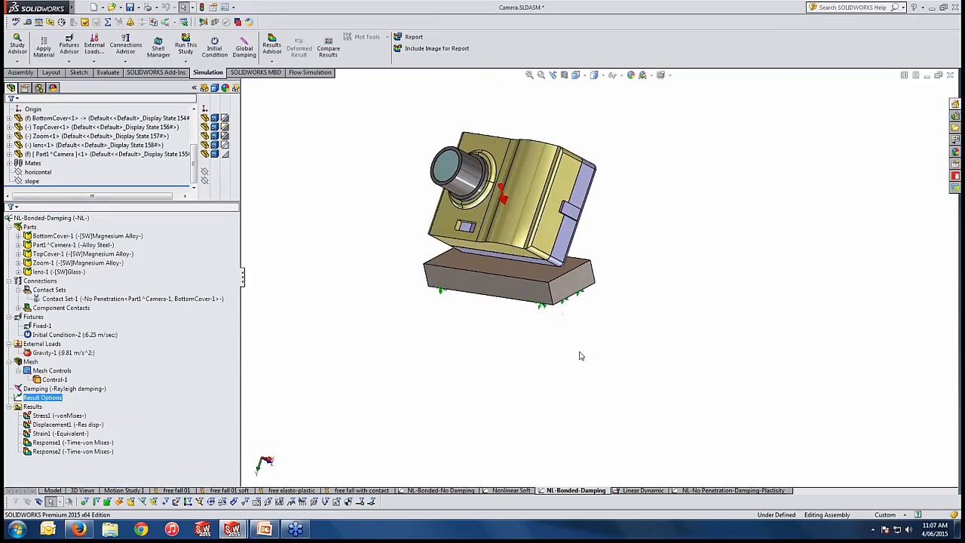
{"action": "left_click", "coordinate": [55, 416]}
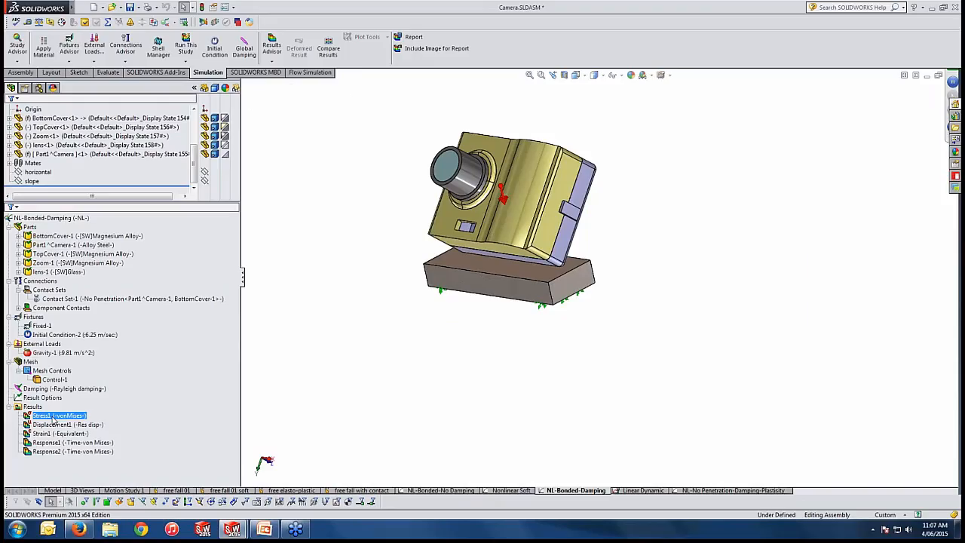
{"action": "double_click", "coordinate": [55, 415]}
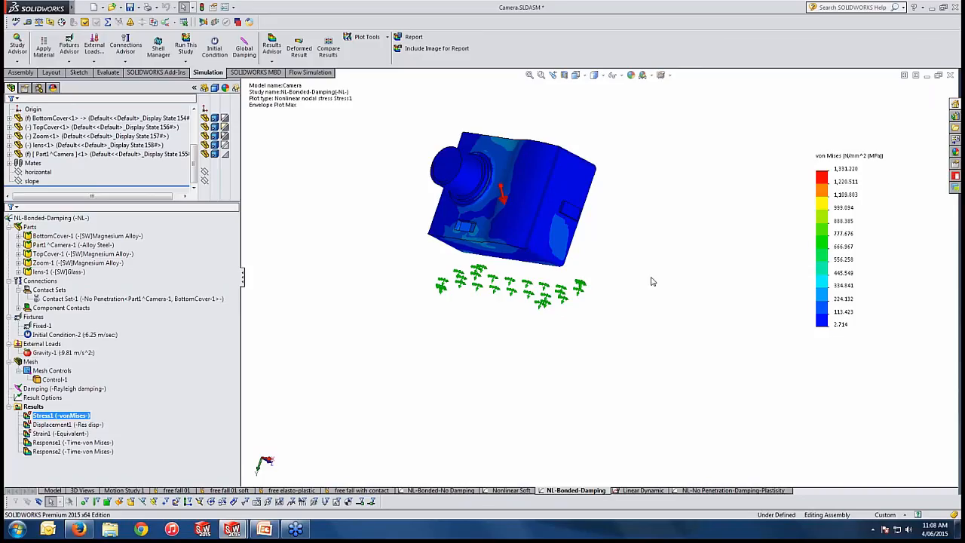
{"action": "middle_click_drag", "start_coordinate": [601, 270], "coordinate": [544, 181]}
{"action": "scroll", "coordinate": [512, 302], "scroll_direction": "down", "scroll_amount": 5}
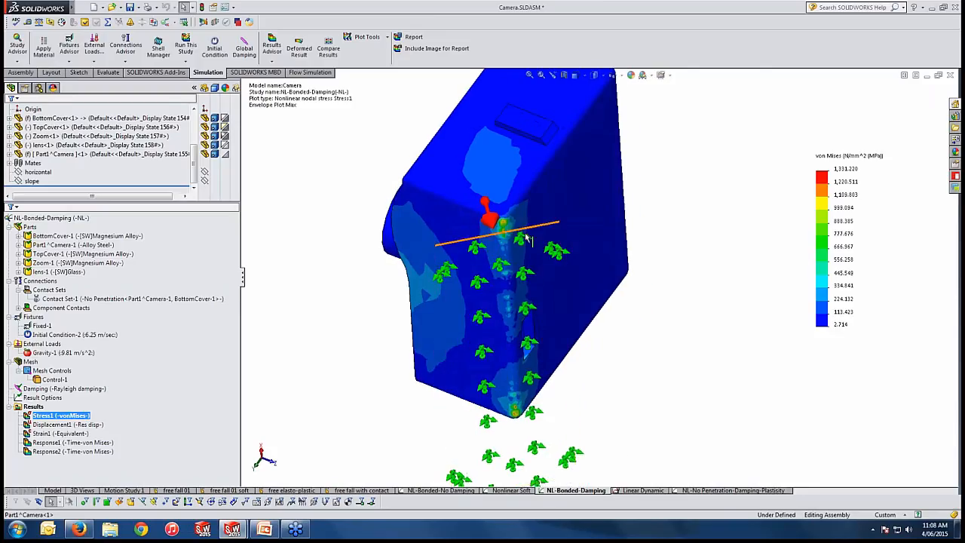
{"action": "middle_click_drag", "start_coordinate": [526, 237], "coordinate": [581, 327]}
{"action": "scroll", "coordinate": [583, 305], "scroll_direction": "up", "scroll_amount": 3}
{"action": "double_click", "coordinate": [94, 426]}
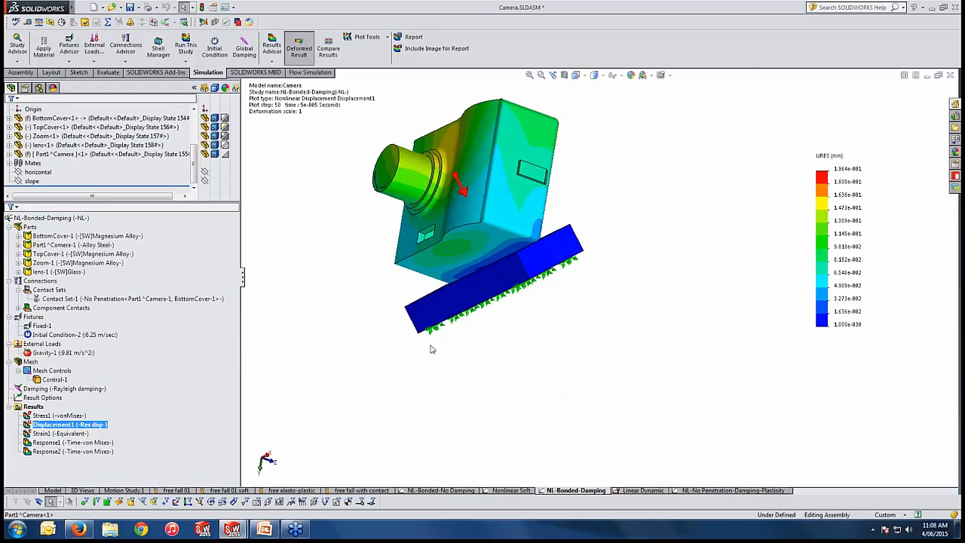
{"action": "middle_click_drag", "start_coordinate": [430, 346], "coordinate": [420, 366]}
- Open the damped study's Response1 time–von Mises graph, enlarge it to compare the node curves, and close it
{"action": "left_click", "coordinate": [76, 443]}
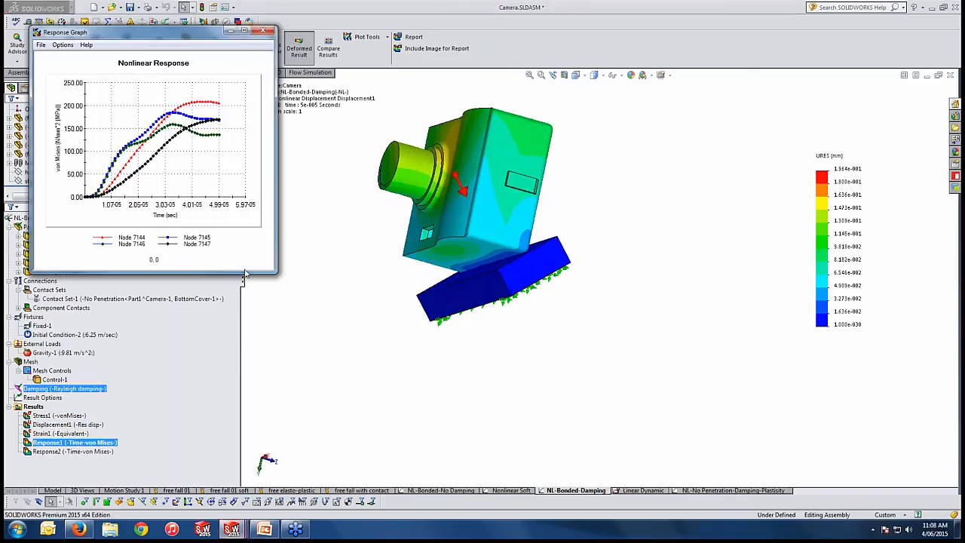
{"action": "left_click_drag", "start_coordinate": [276, 272], "coordinate": [344, 342]}
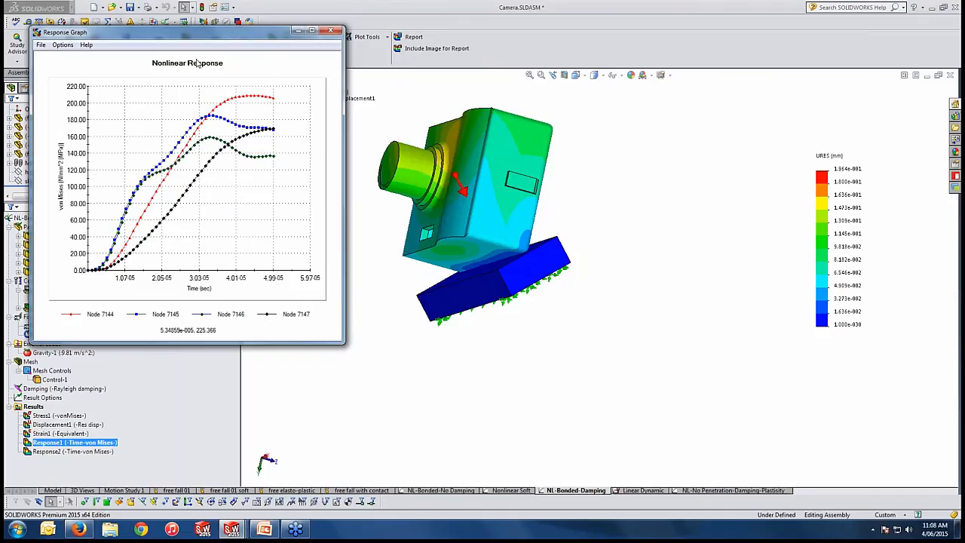
{"action": "left_click", "coordinate": [331, 30]}
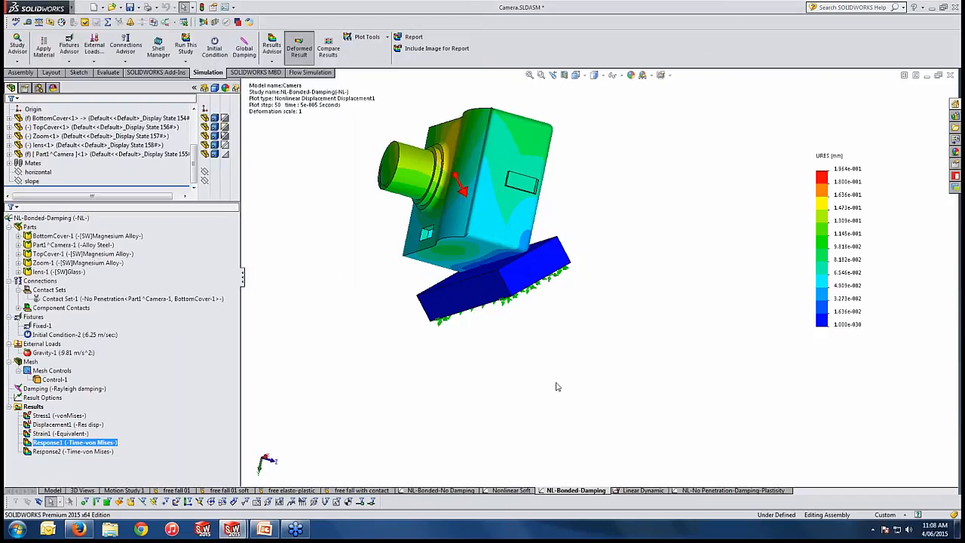
- Switch to the NL-No Penetration-Damping-Plasticity study and review its external loads, mesh and damping entries
{"action": "left_click", "coordinate": [692, 492]}
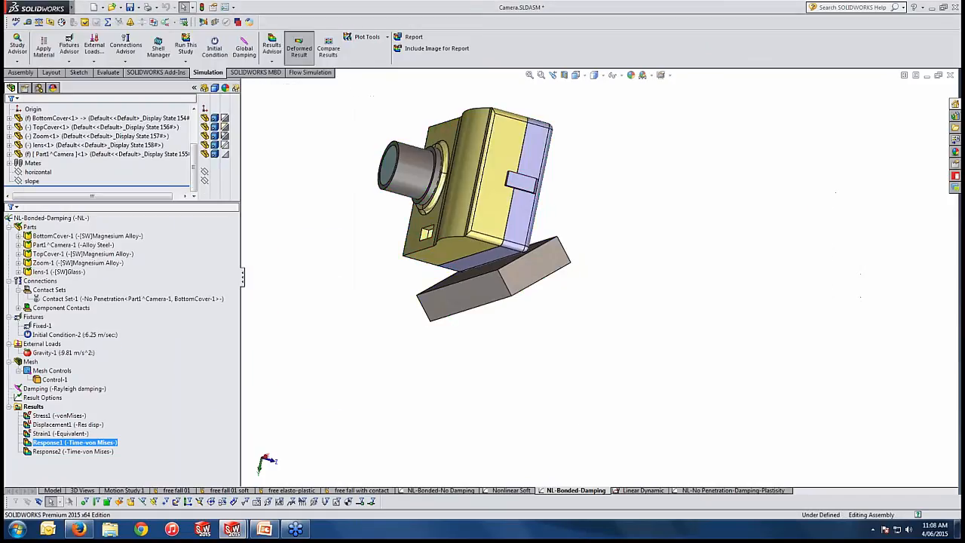
{"action": "left_click", "coordinate": [31, 352]}
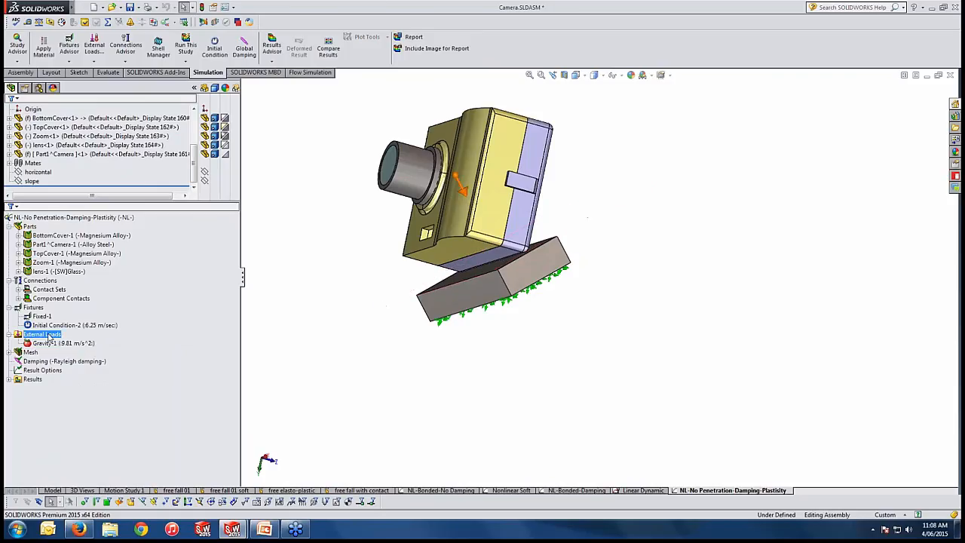
{"action": "left_click", "coordinate": [46, 362]}
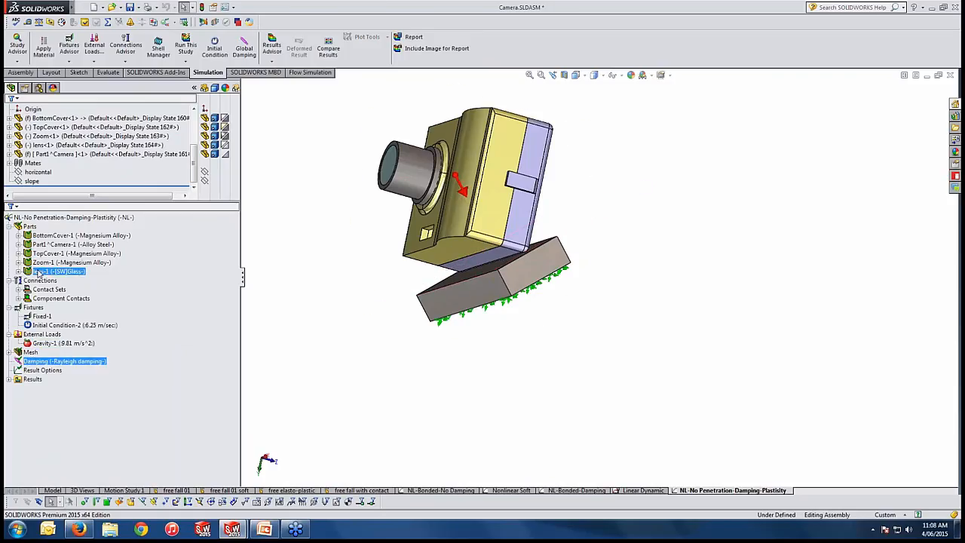
- Check the material model type and properties of BottomCover-1 and Part1^Camera-1, leaving both materials unchanged
{"action": "right_click", "coordinate": [72, 236]}
{"action": "left_click", "coordinate": [93, 243]}
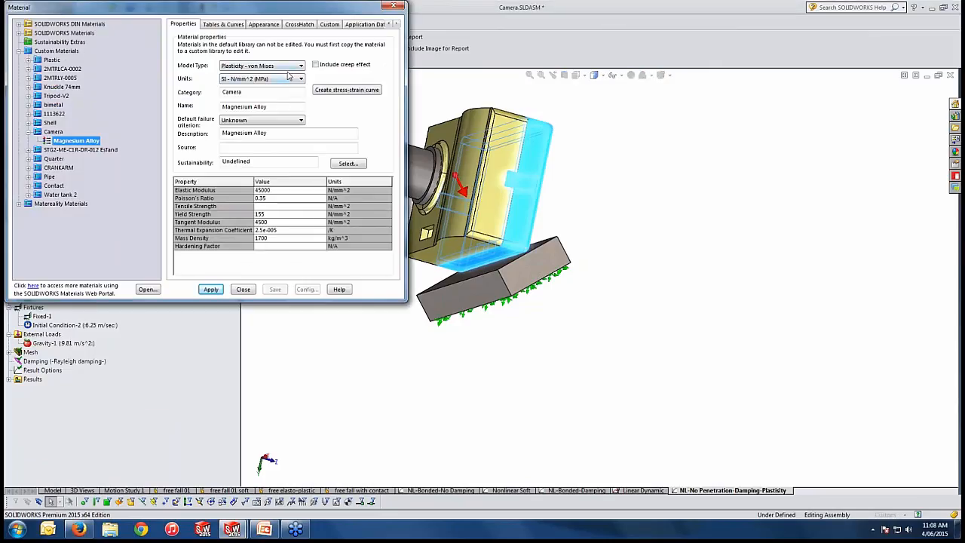
{"action": "left_click", "coordinate": [393, 6]}
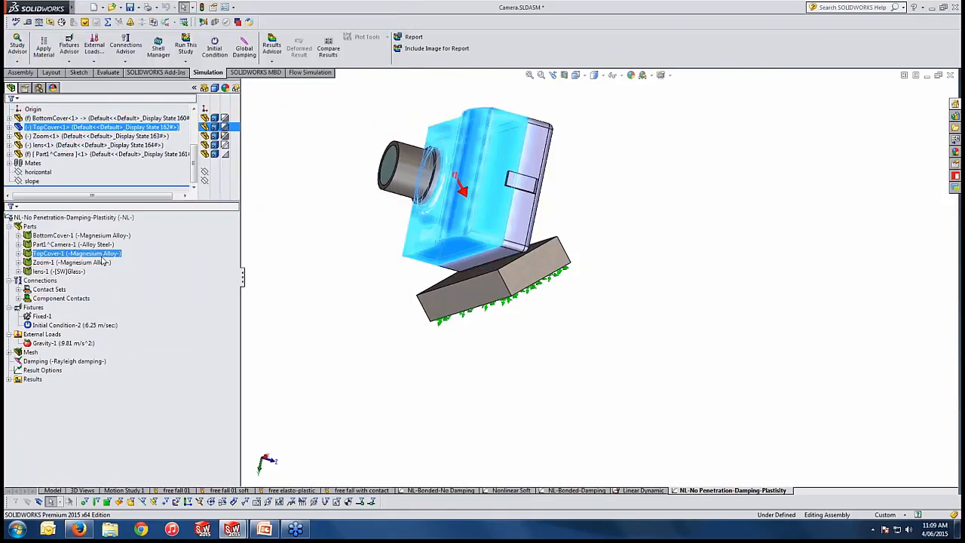
{"action": "right_click", "coordinate": [103, 246]}
{"action": "left_click", "coordinate": [139, 250]}
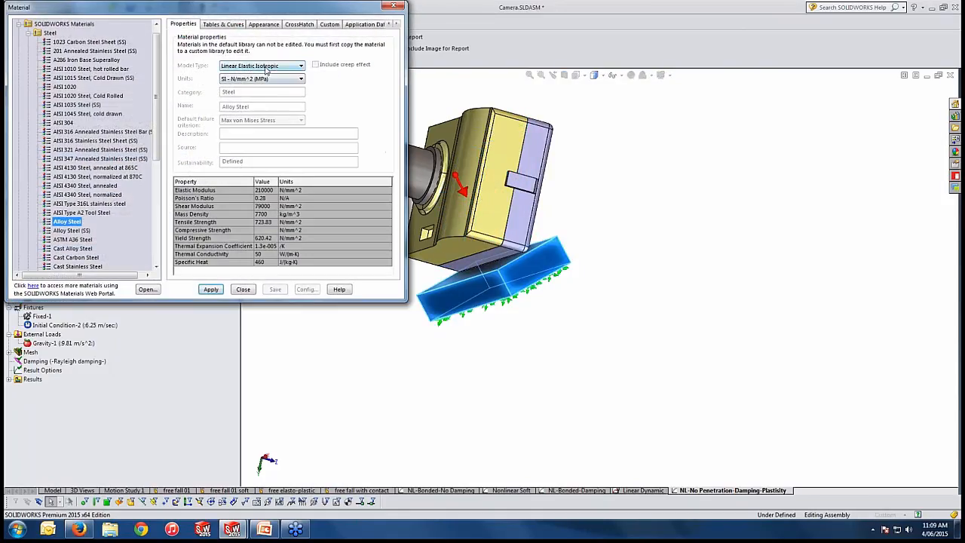
{"action": "left_click", "coordinate": [394, 6]}
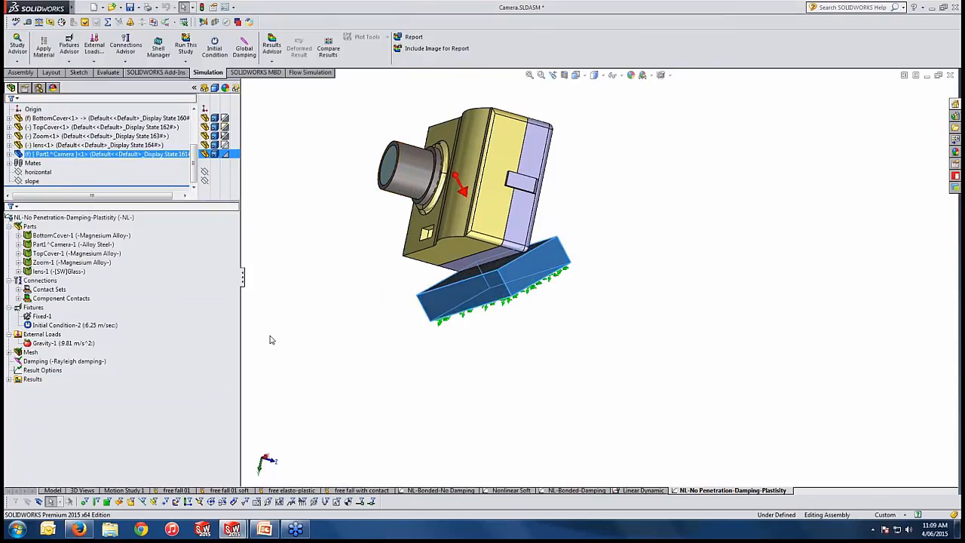
- Expand the plasticity study's results, display the Stress1 plot and examine the stress around the camera's side latch
{"action": "left_click", "coordinate": [9, 379]}
{"action": "left_click", "coordinate": [46, 389]}
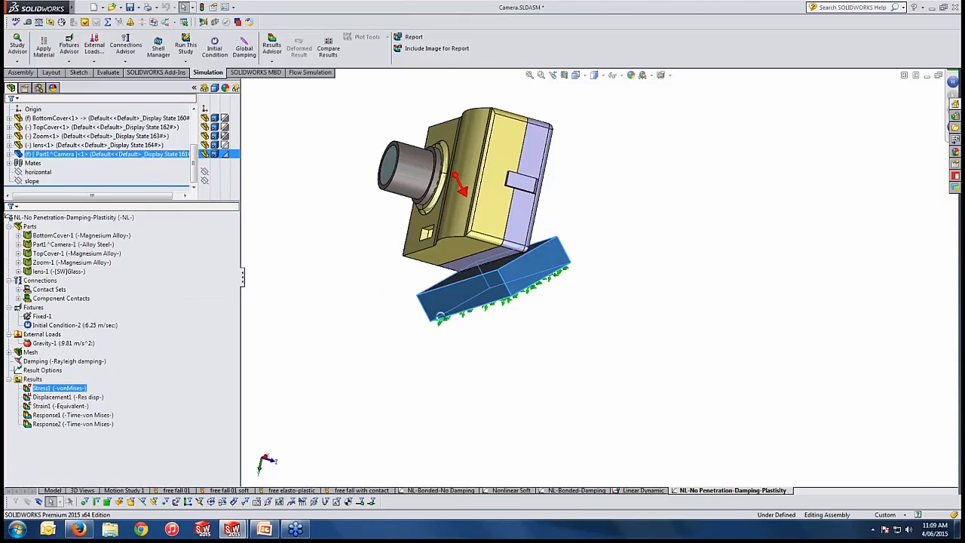
{"action": "middle_click_drag", "start_coordinate": [698, 237], "coordinate": [672, 270]}
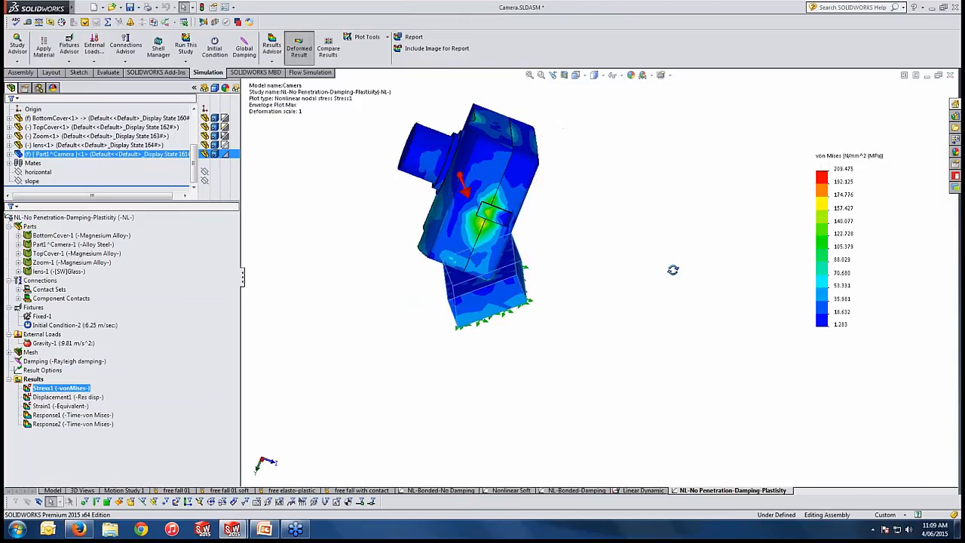
{"action": "scroll", "coordinate": [513, 260], "scroll_direction": "down", "scroll_amount": 6}
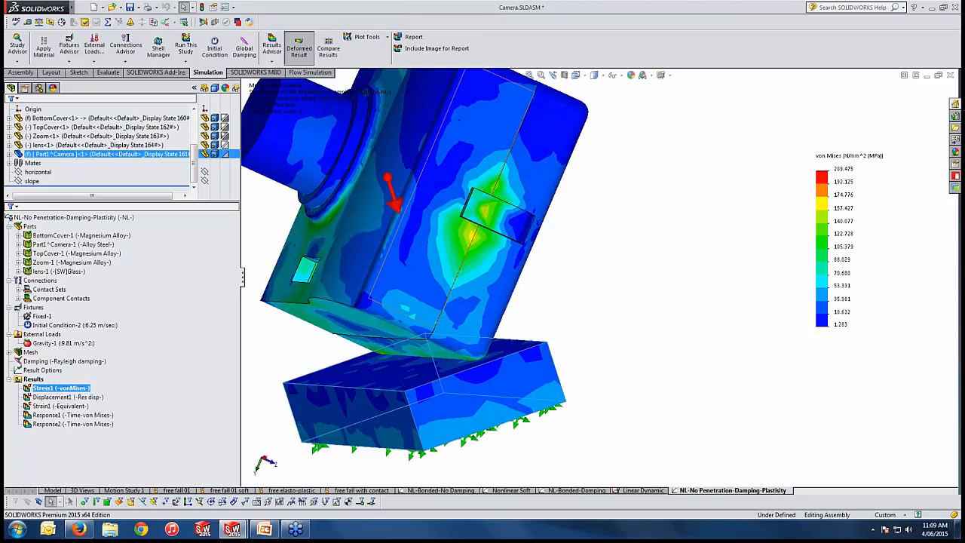
- Expand the plasticity study's contact sets to review the contacts between the target, bottom cover and top cover
{"action": "left_click", "coordinate": [23, 290]}
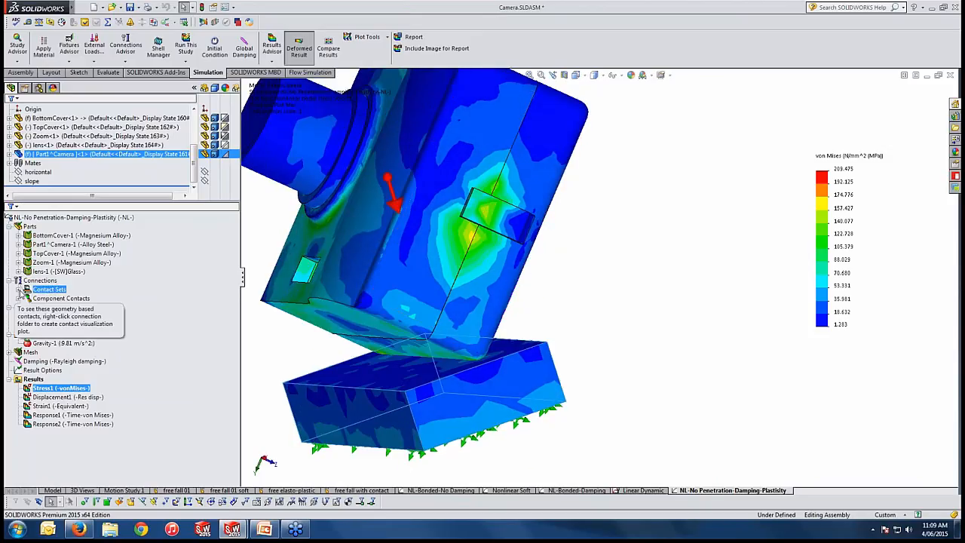
{"action": "left_click", "coordinate": [18, 289]}
{"action": "left_click", "coordinate": [62, 298]}
{"action": "left_click", "coordinate": [601, 312]}
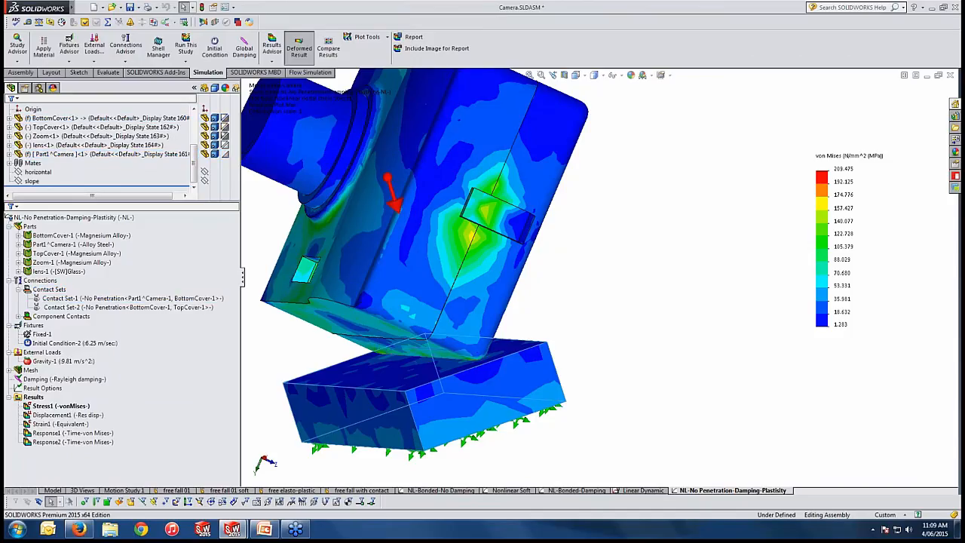
- Examine the stress distribution on the camera's covers from several angles against the legend, and point out the Rayleigh damping entry
{"action": "scroll", "coordinate": [601, 312], "scroll_direction": "up", "scroll_amount": 2}
{"action": "middle_click_drag", "start_coordinate": [601, 312], "coordinate": [599, 301]}
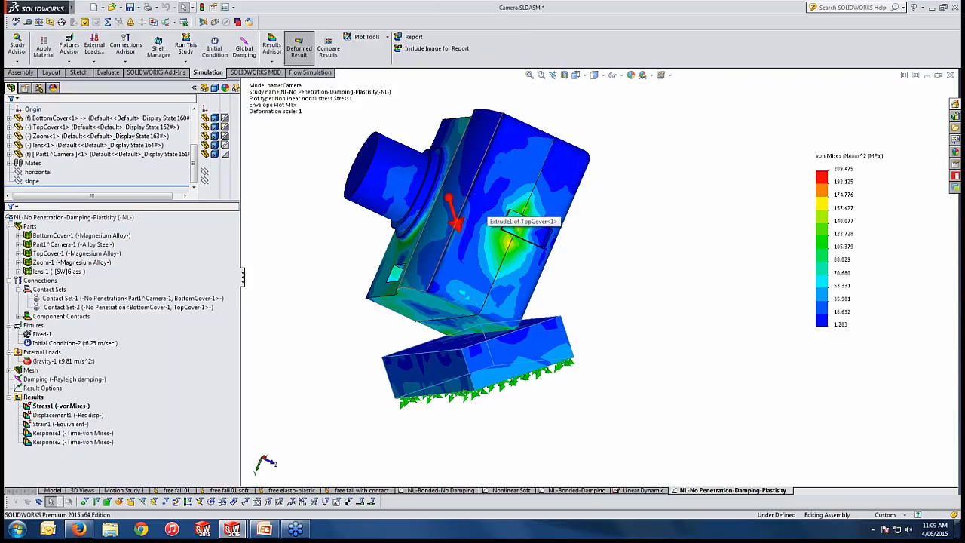
{"action": "left_click", "coordinate": [111, 380]}
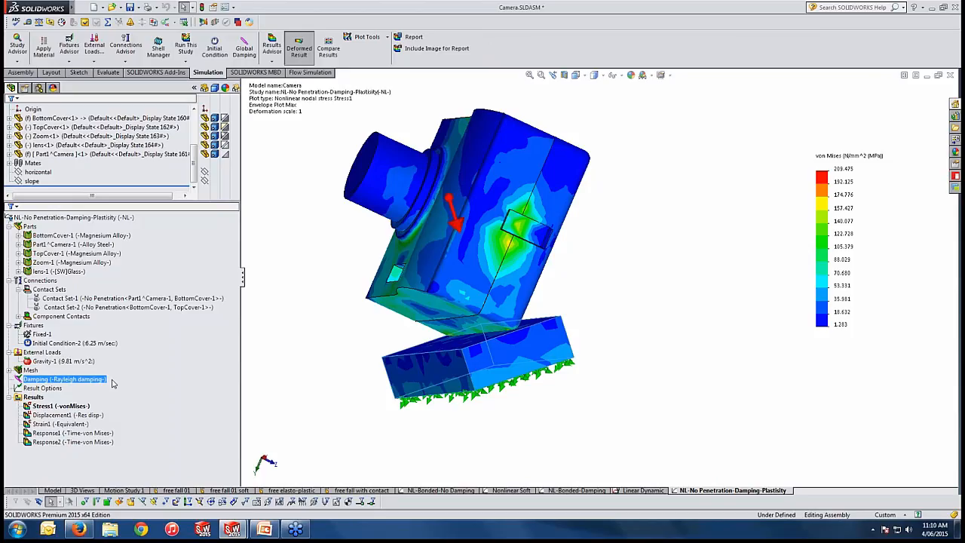
{"action": "left_click", "coordinate": [529, 269]}
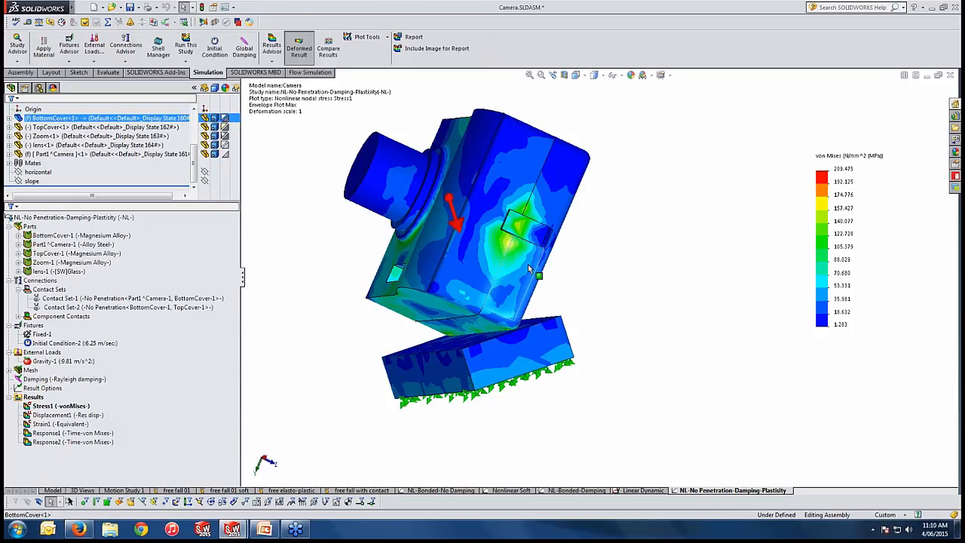
{"action": "middle_click_drag", "start_coordinate": [531, 271], "coordinate": [564, 292]}
{"action": "scroll", "coordinate": [562, 309], "scroll_direction": "up", "scroll_amount": 1}
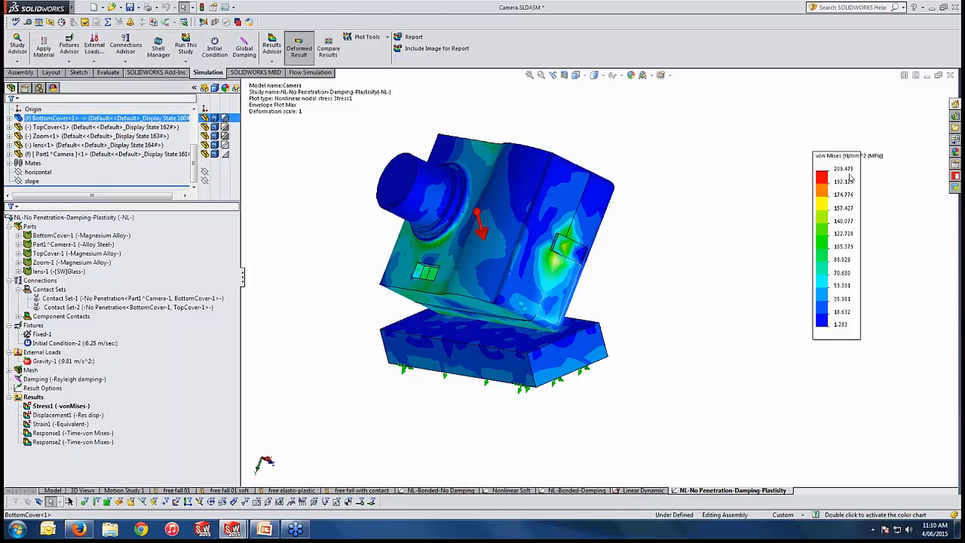
{"action": "middle_click_drag", "start_coordinate": [622, 304], "coordinate": [603, 289]}
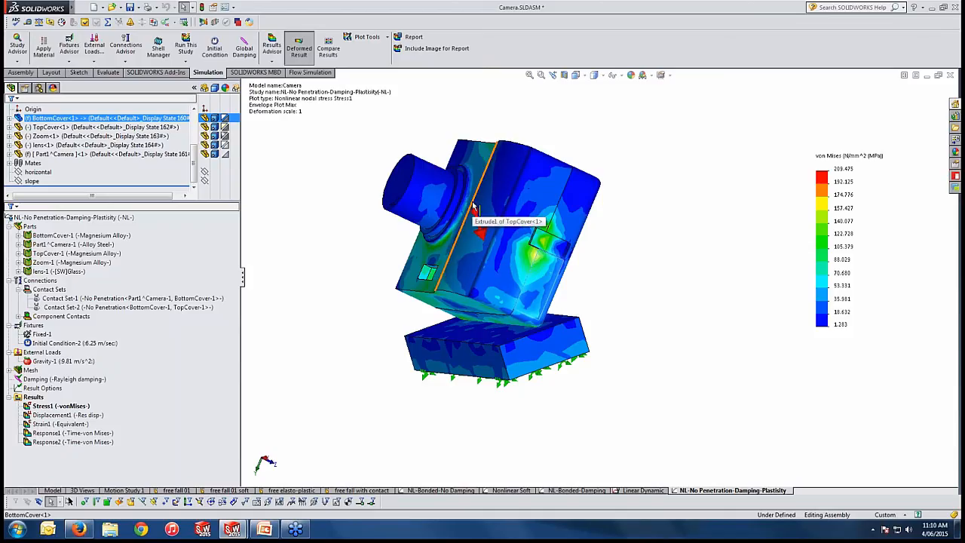
- Open the plasticity study's Response1 time–von Mises graph to examine the node curves, and close it
{"action": "double_click", "coordinate": [66, 434]}
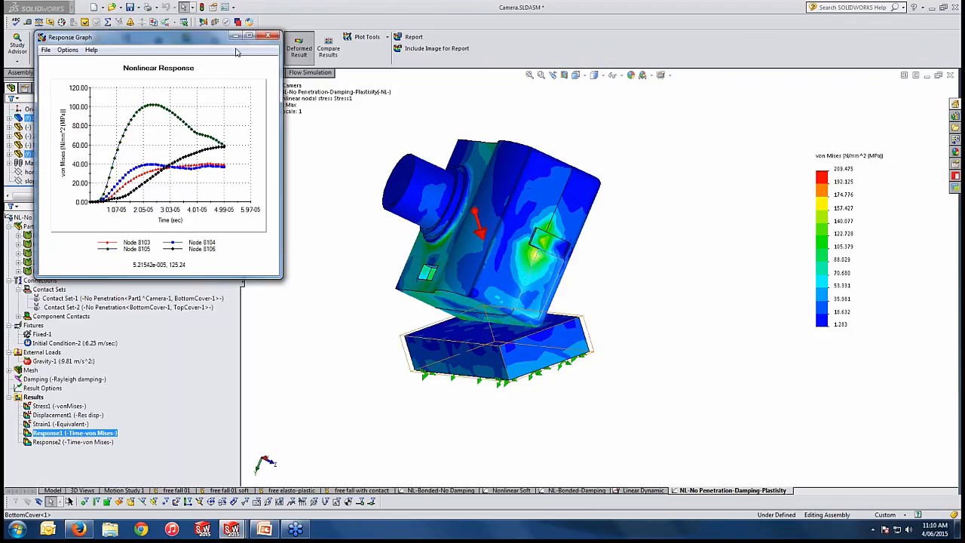
{"action": "left_click", "coordinate": [268, 36]}
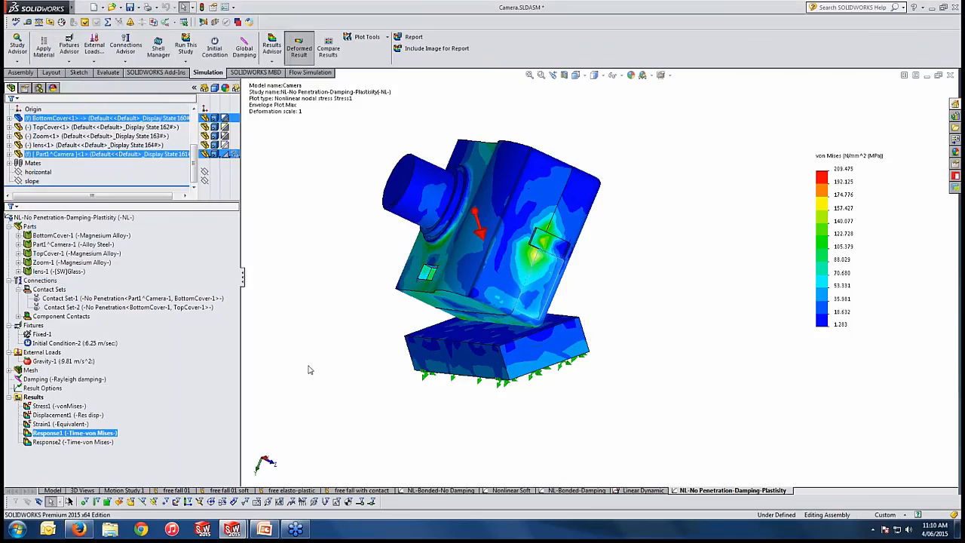
- Switch to the PowerPoint presentation and show the Results Comparison slide as a full-screen slide show
{"action": "left_click", "coordinate": [266, 532]}
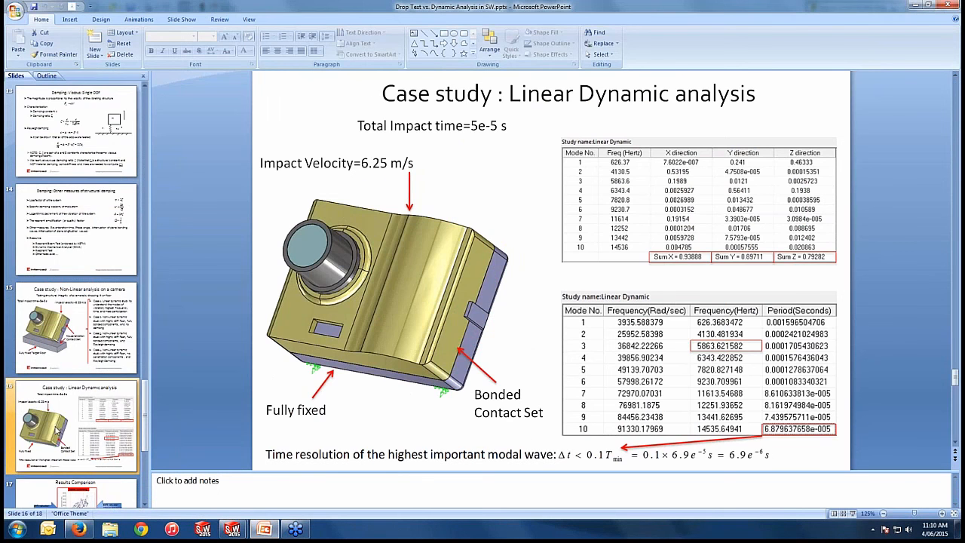
{"action": "scroll", "coordinate": [76, 429], "scroll_direction": "down", "scroll_amount": 2}
{"action": "left_click", "coordinate": [79, 352]}
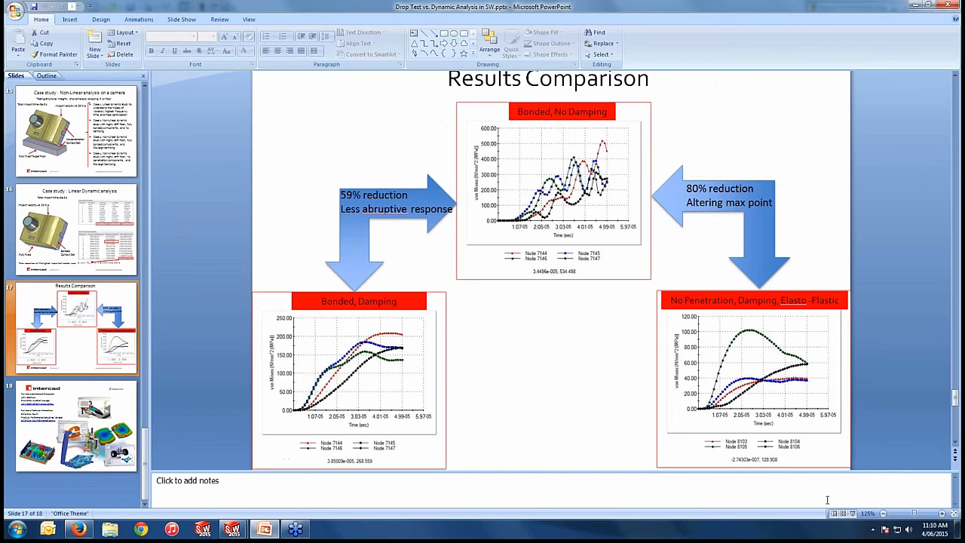
{"action": "left_click", "coordinate": [853, 513]}
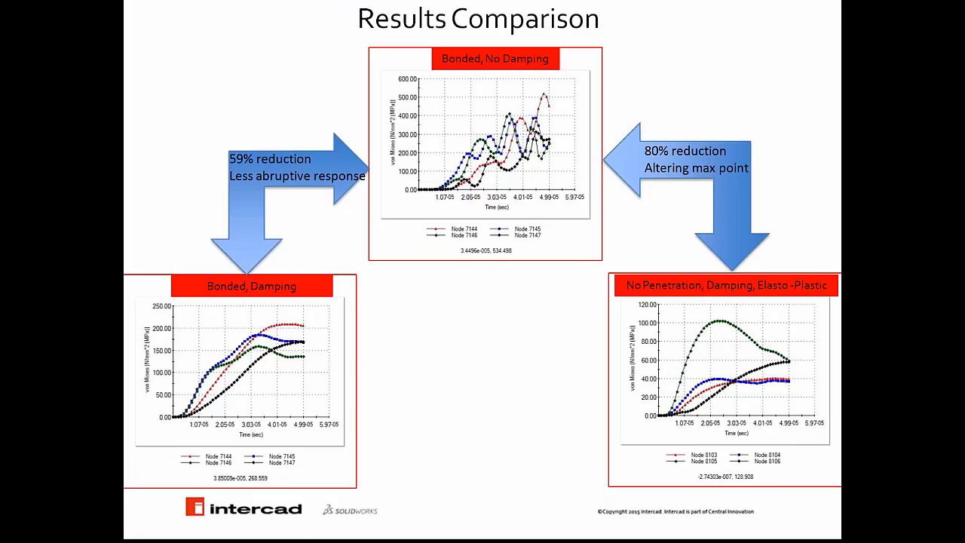